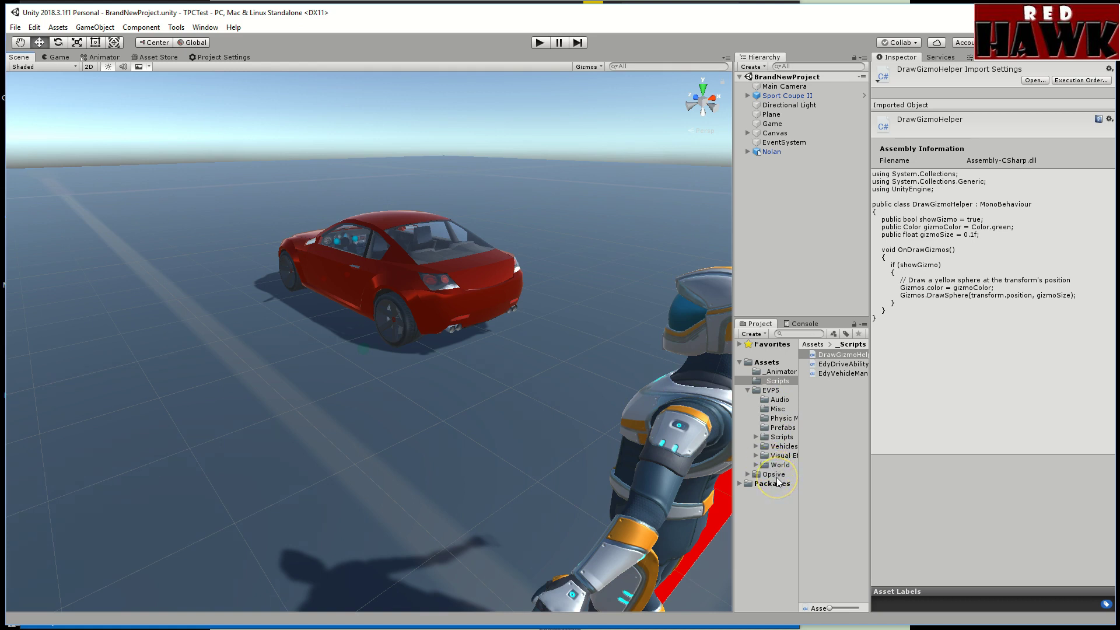
click(176, 27)
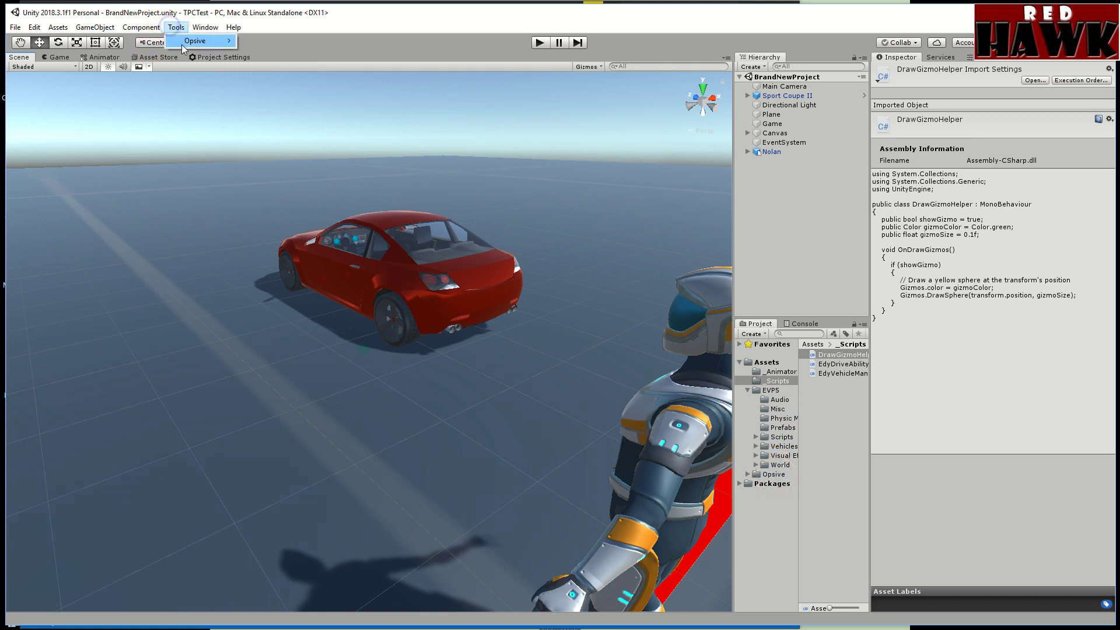
mouse_move(182, 45)
mouse_move(284, 43)
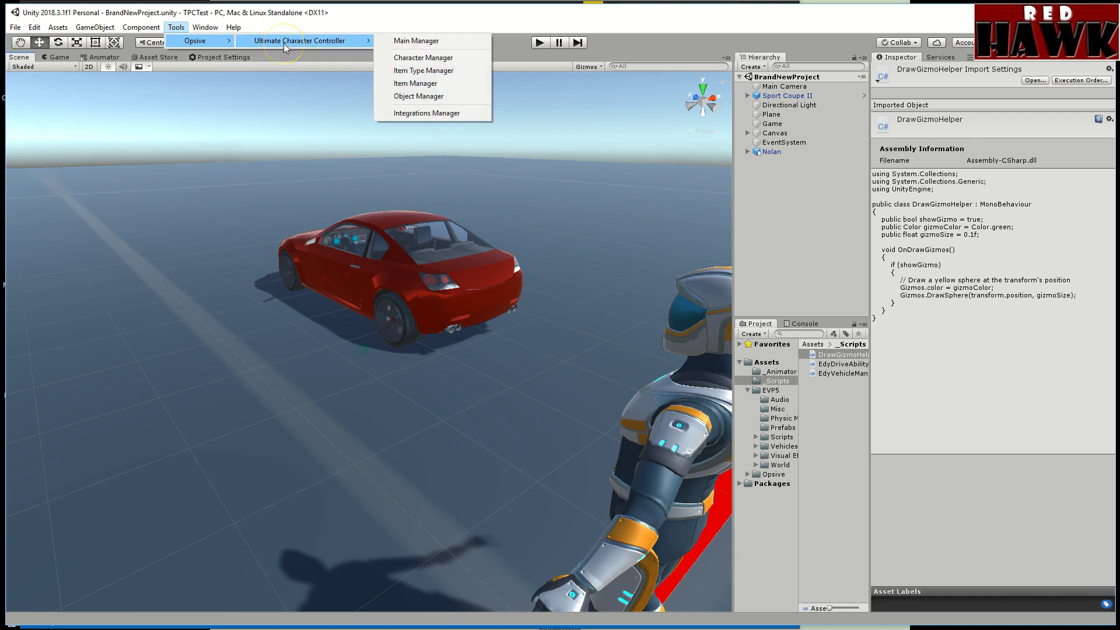
click(422, 41)
click(118, 334)
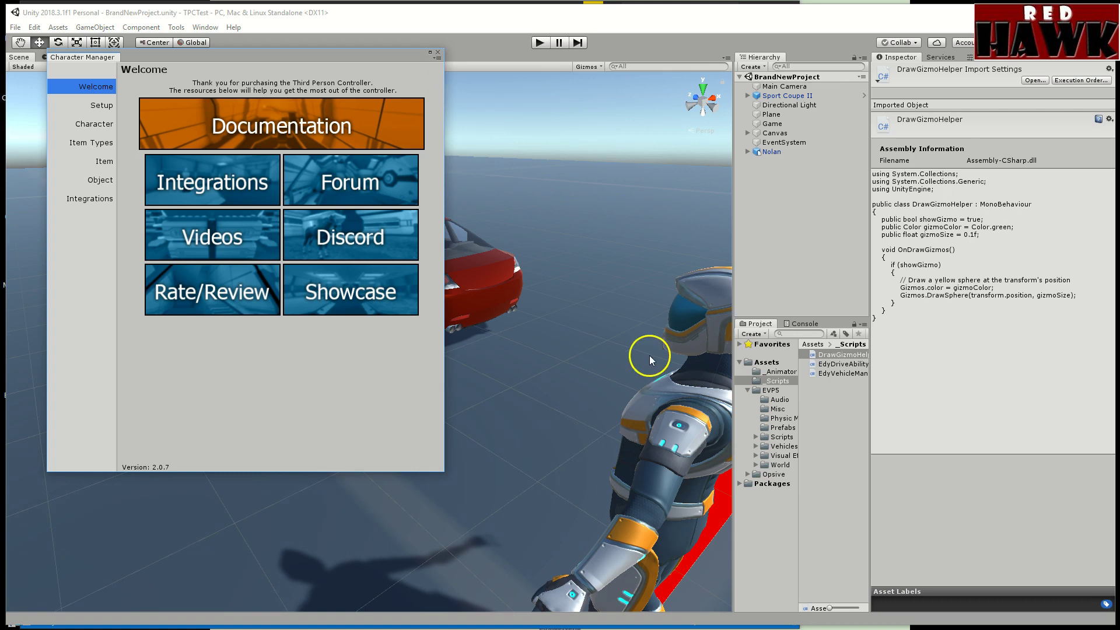
click(438, 53)
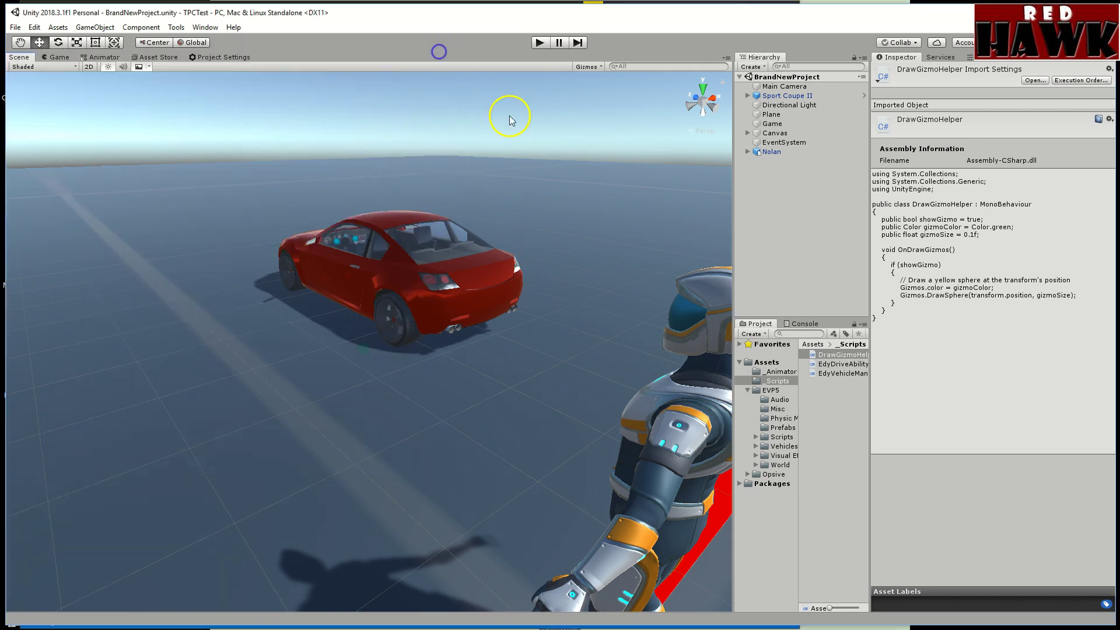
- Inspect the ground Plane's RoomGrid material and Mesh Collider, then open the Tools menu
click(781, 118)
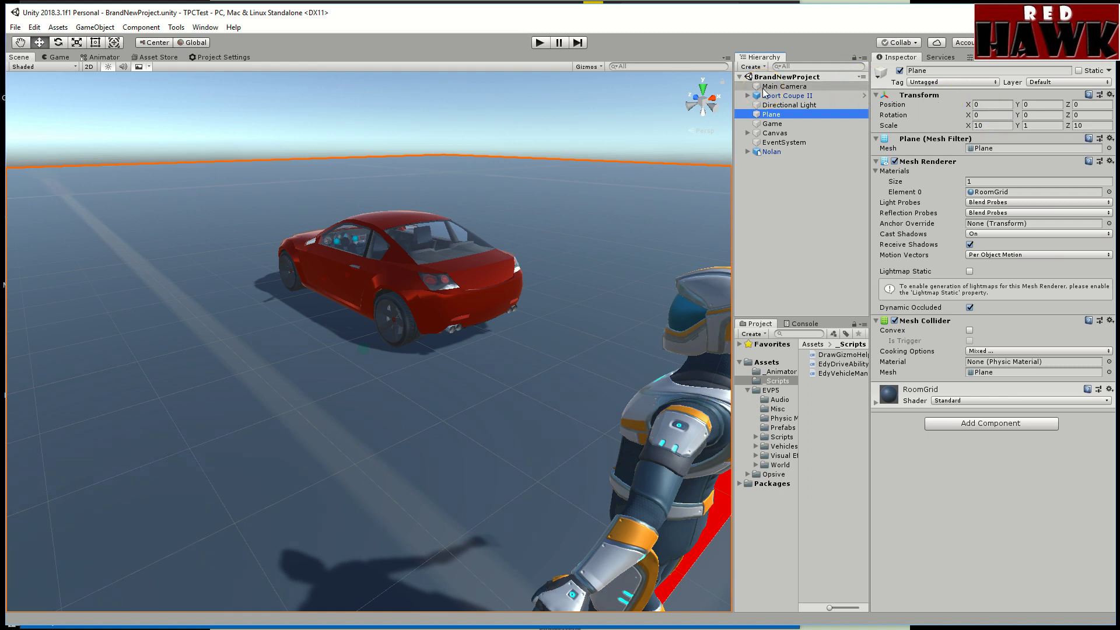
click(176, 27)
- Open the Opsive Character Manager's Setup page and review its Project and Scene options
mouse_move(189, 41)
mouse_move(308, 42)
click(401, 42)
click(99, 103)
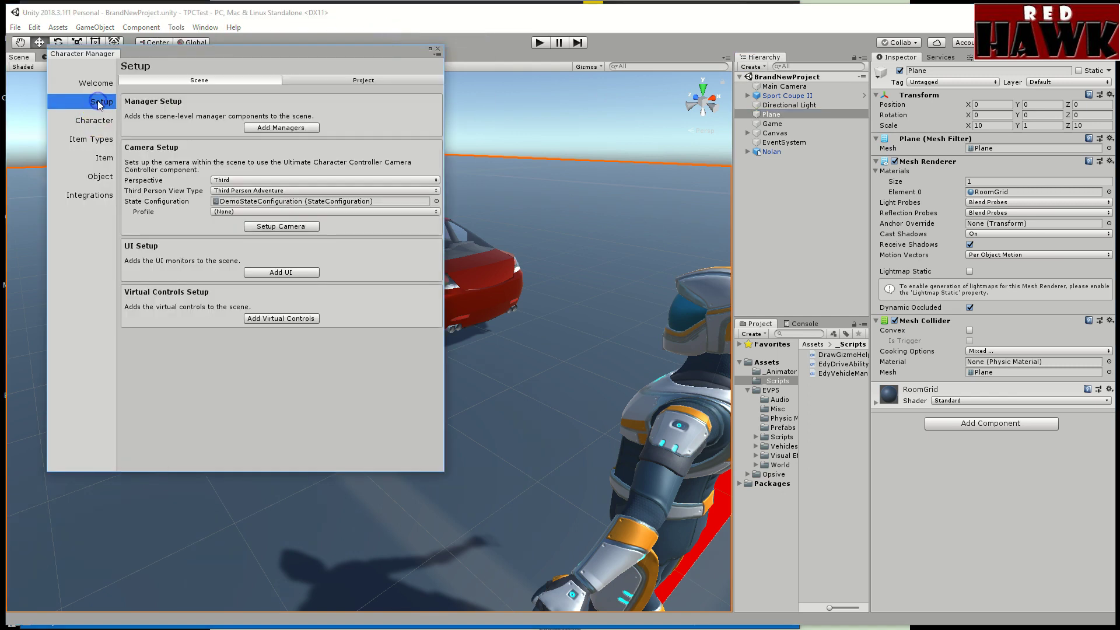
click(359, 80)
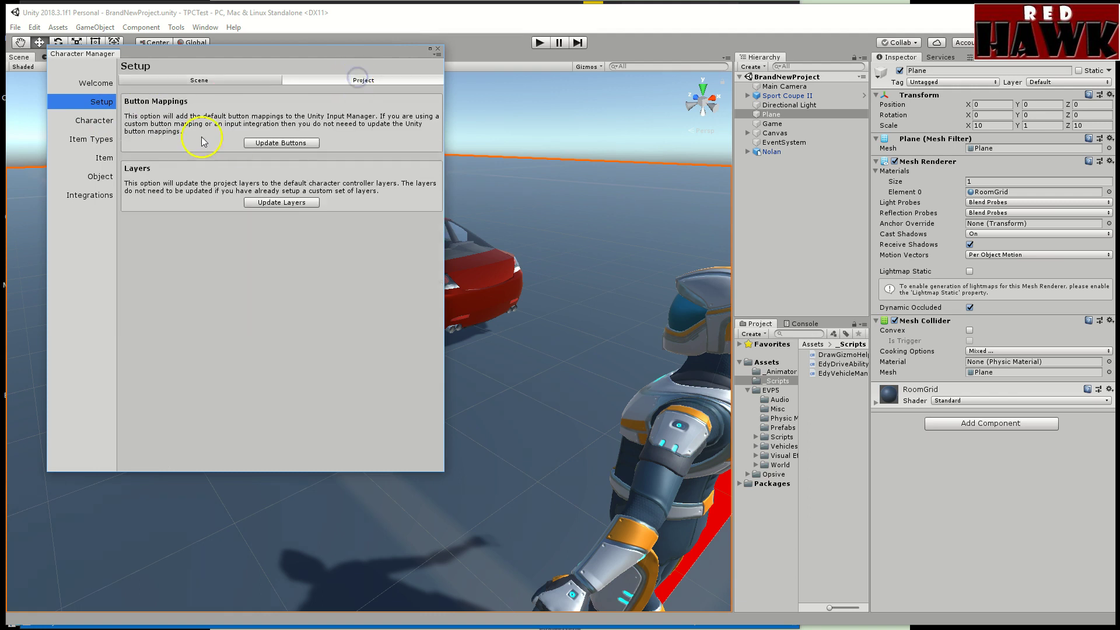
click(199, 80)
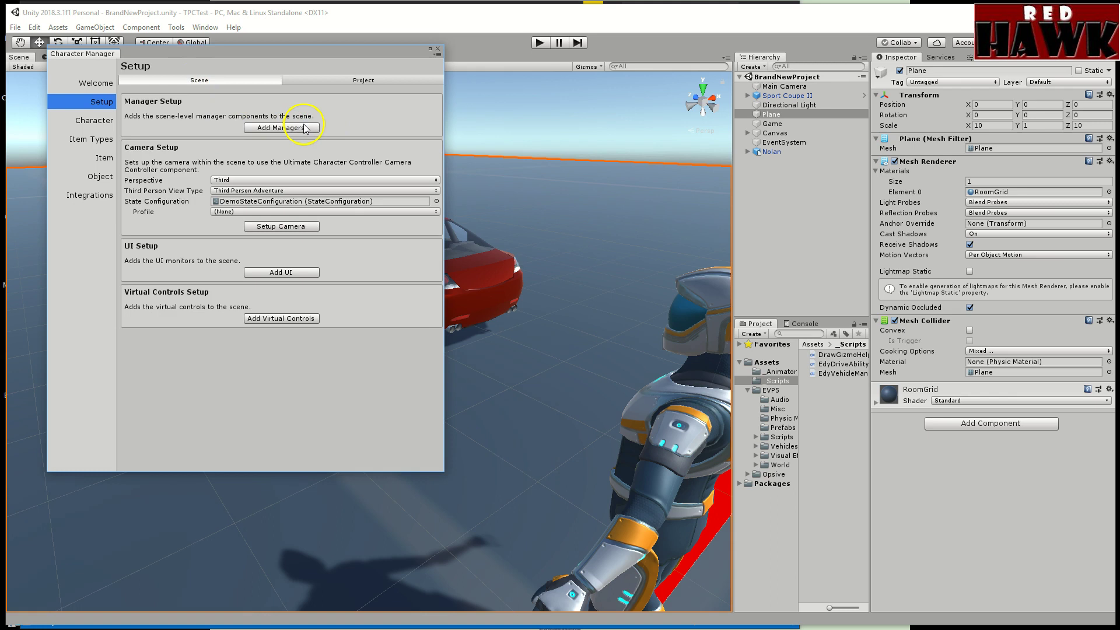
click(292, 226)
- Expand Canvas in the Hierarchy to reveal Monitors, and expand the Opsive asset folder
click(749, 134)
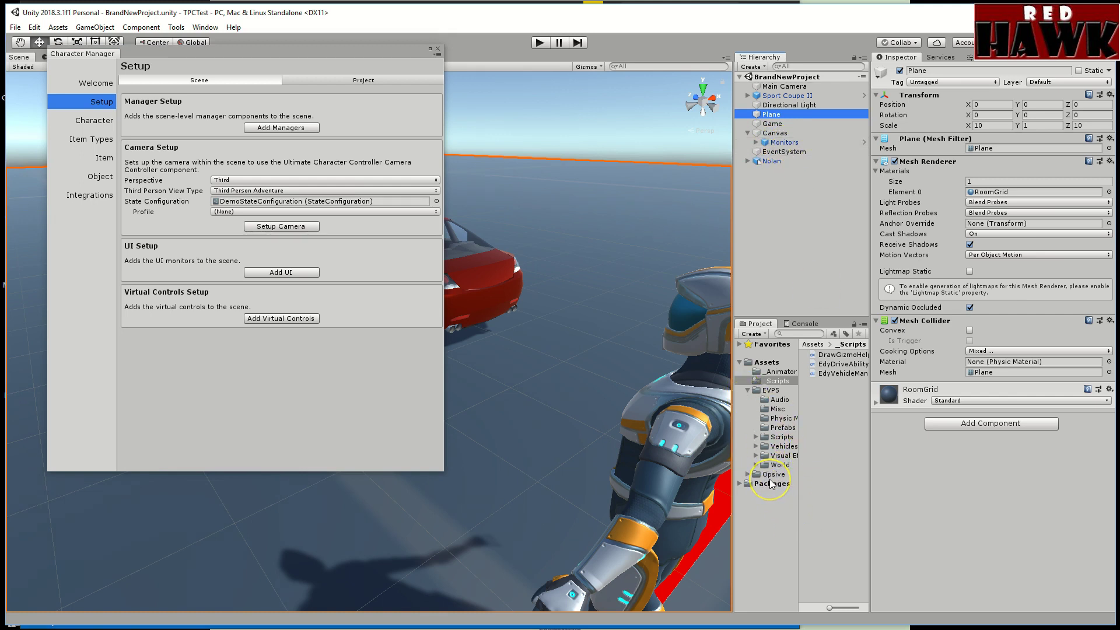
click(410, 252)
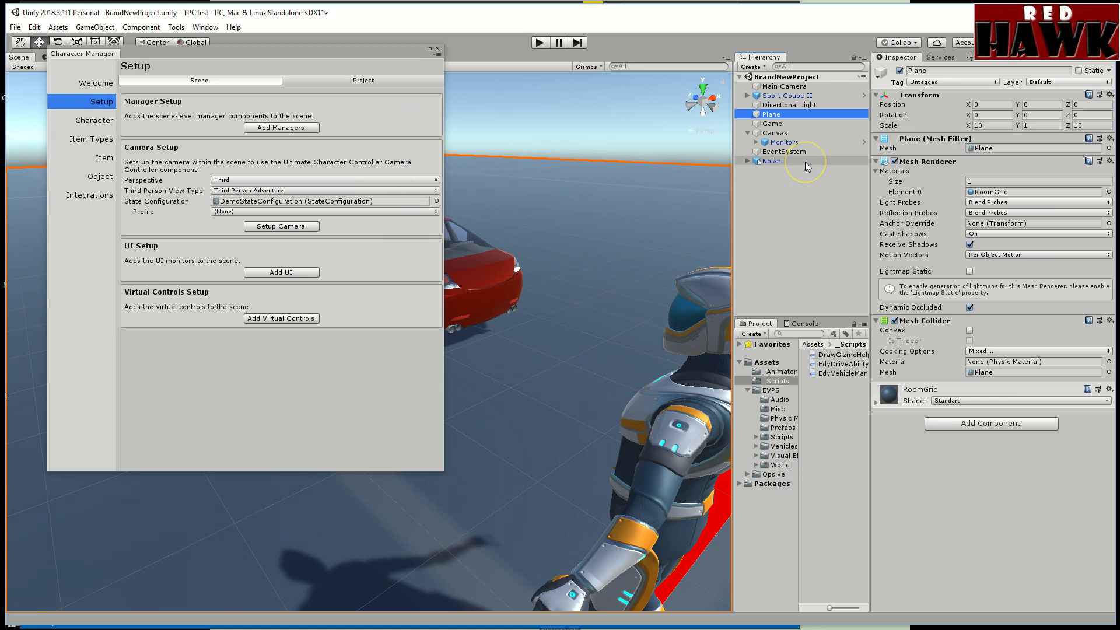
click(564, 243)
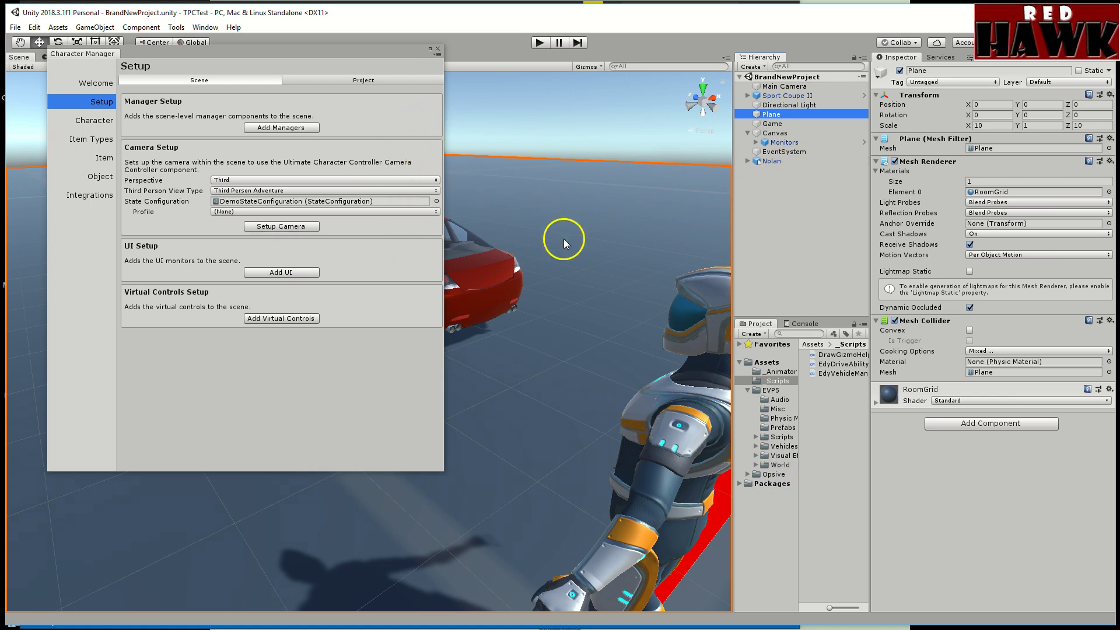
click(748, 476)
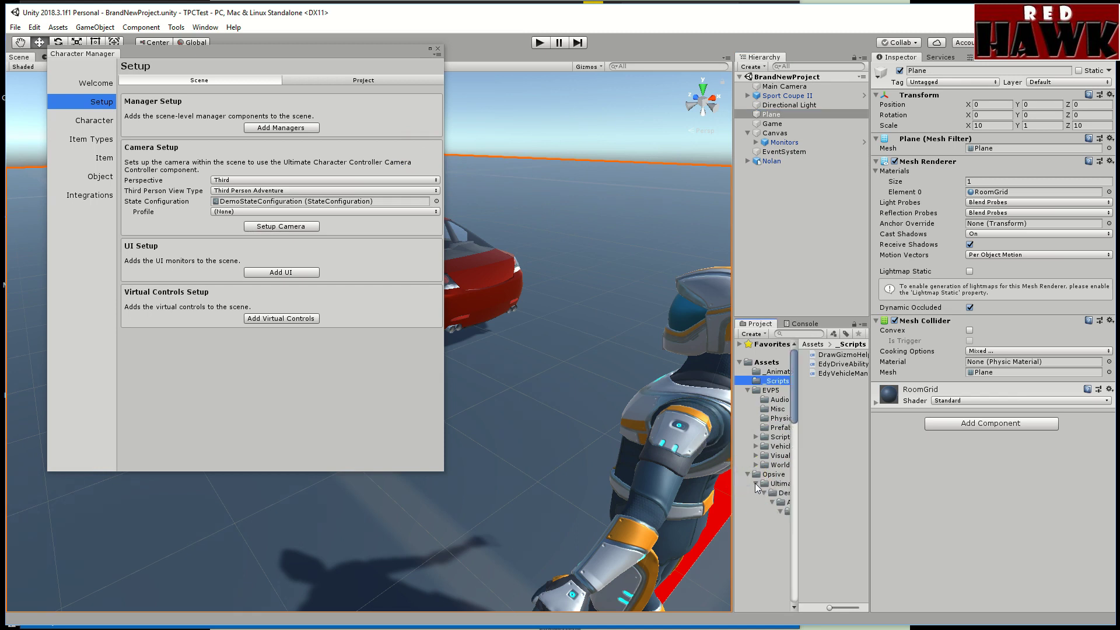
- Widen the Hierarchy and Project panels and browse the Opsive Demo Models subfolders
drag(734, 432, 611, 428)
click(680, 458)
drag(680, 458, 813, 458)
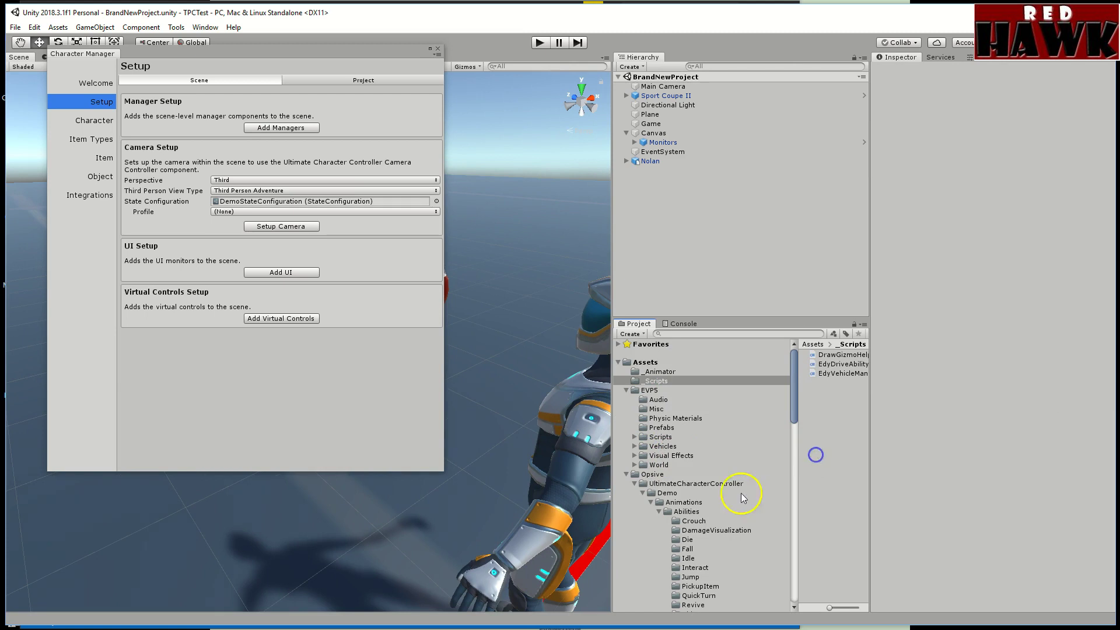
click(652, 503)
click(651, 549)
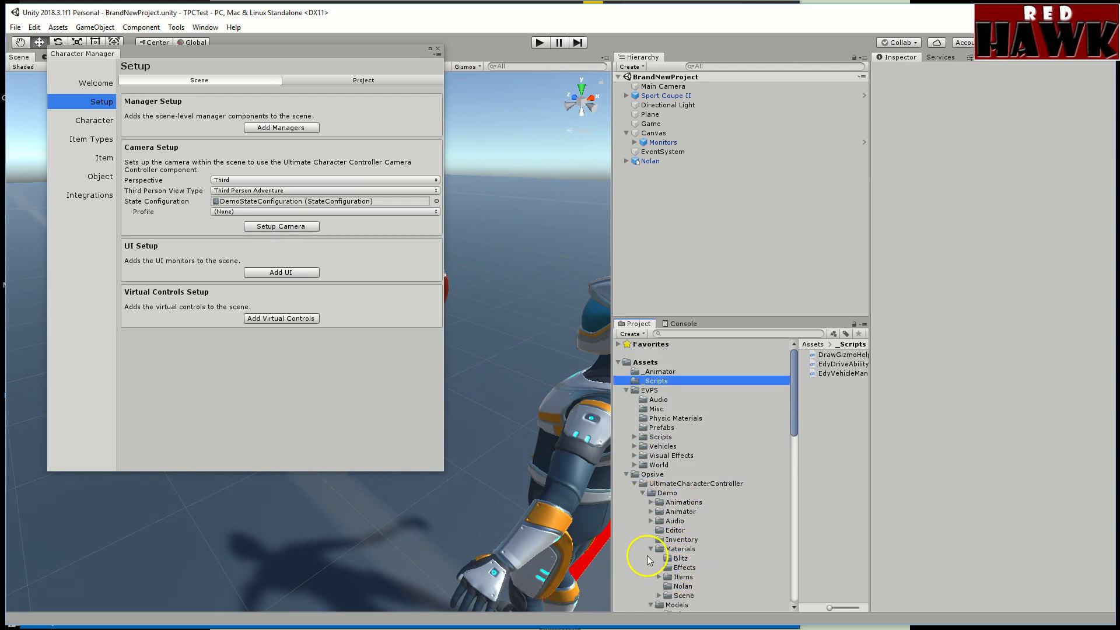
click(651, 549)
- Show the character models, select Nolan to see EdyDriveAbility, and open the manager's Character page
click(688, 568)
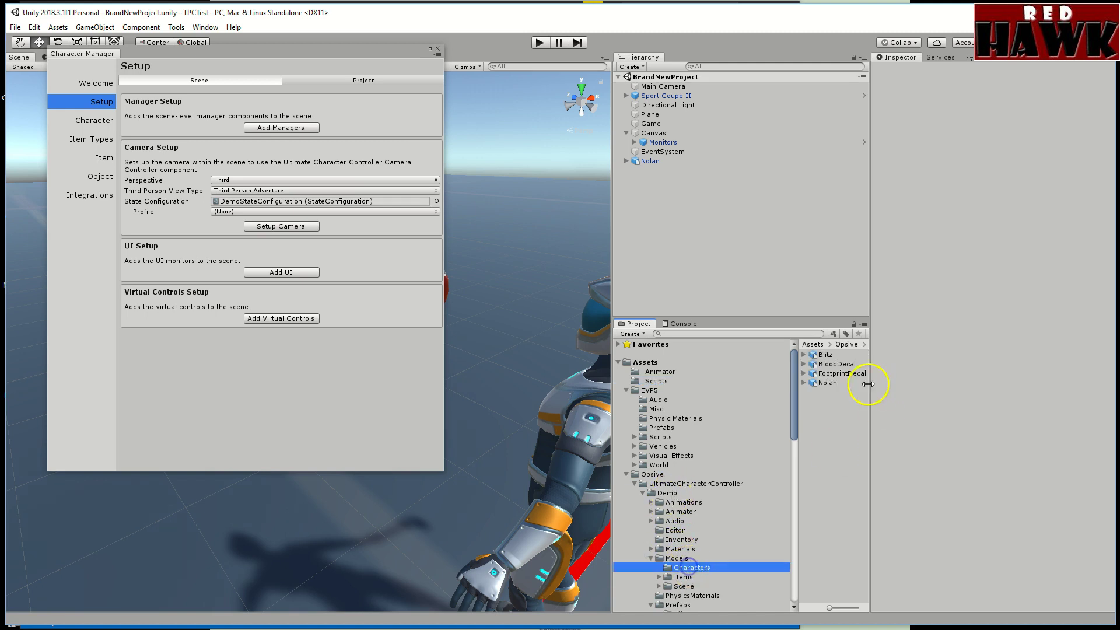
click(665, 161)
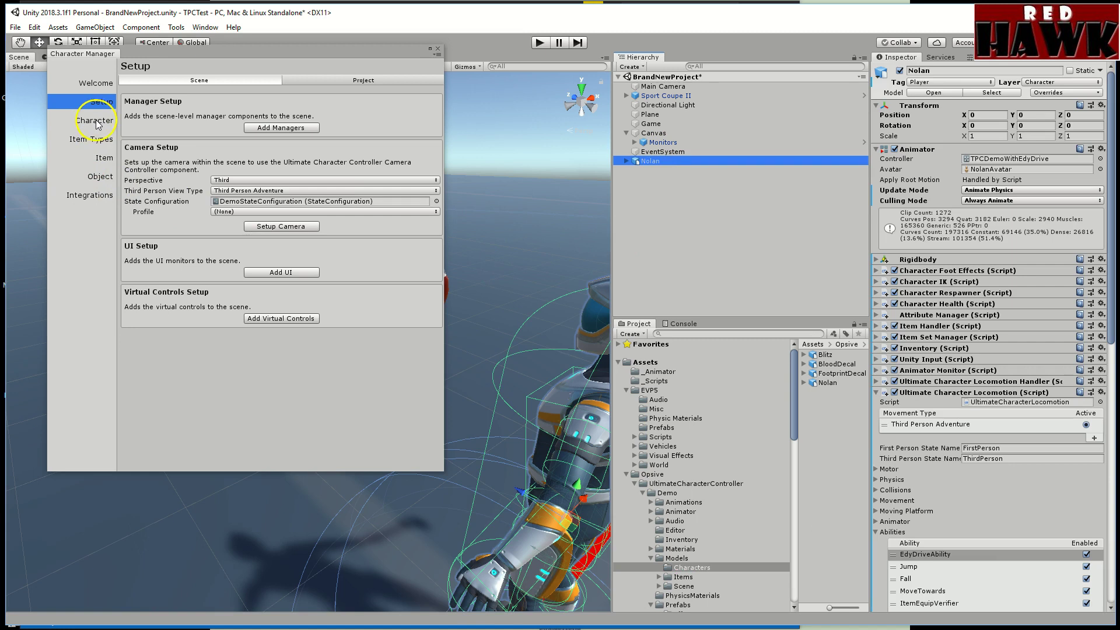
click(97, 120)
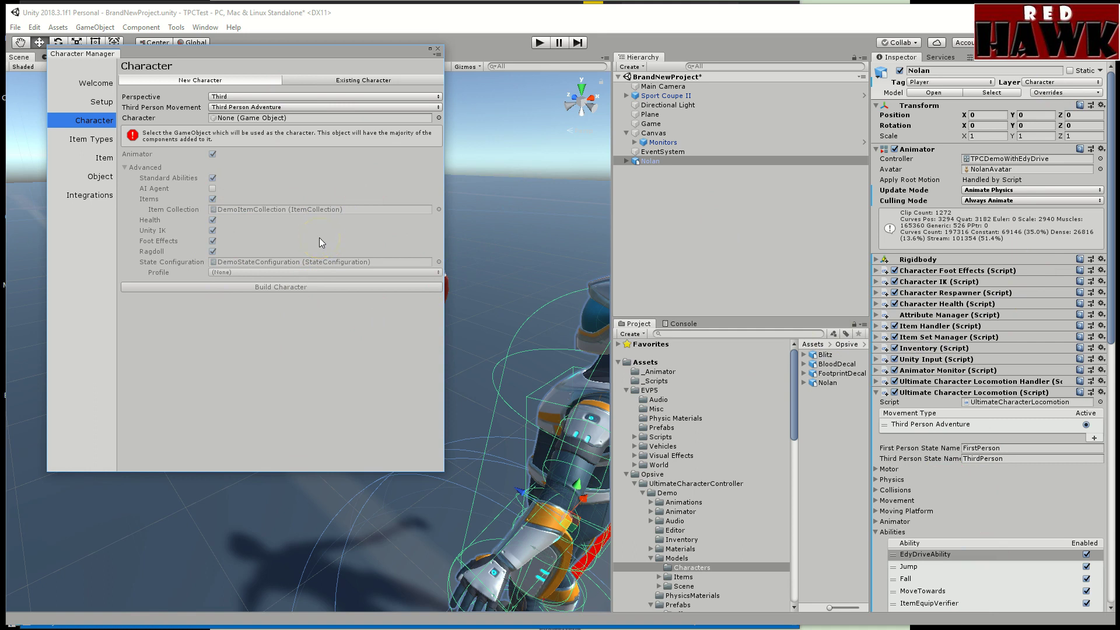
- Close the Character Manager and inspect Sport Coupe II's Edy Vehicle Manager from EVP5 Prefabs
click(438, 49)
drag(612, 261, 658, 261)
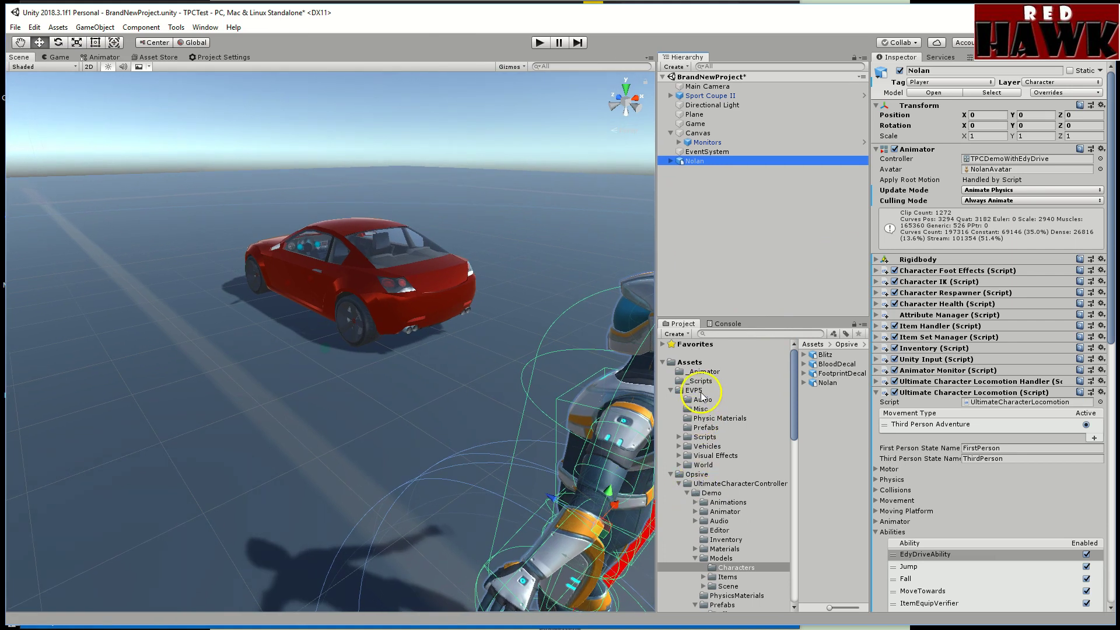
click(669, 474)
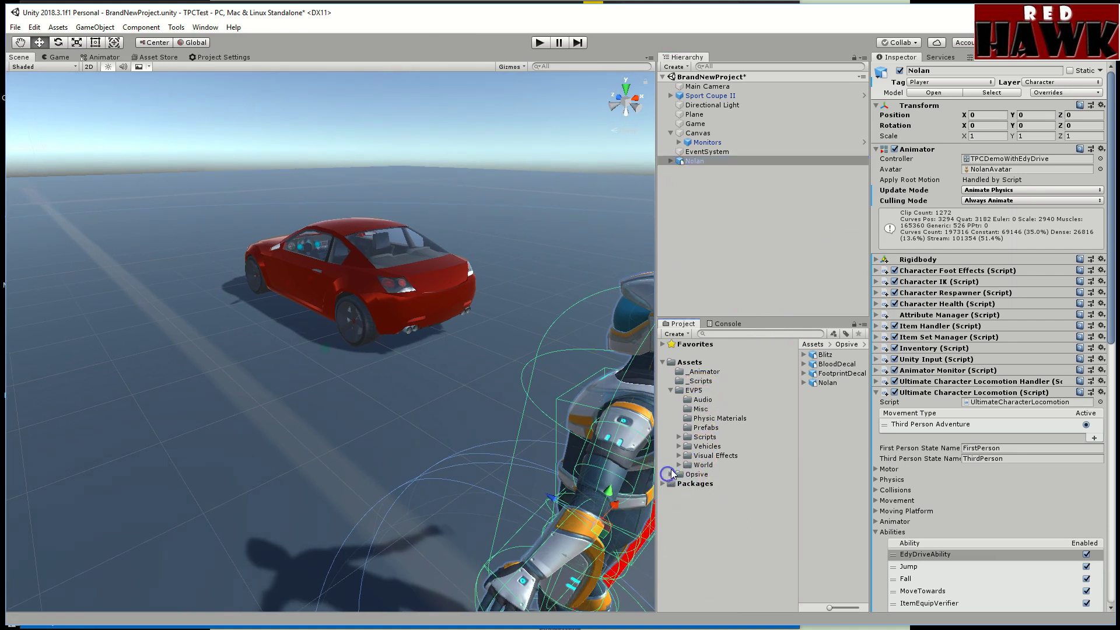
click(697, 391)
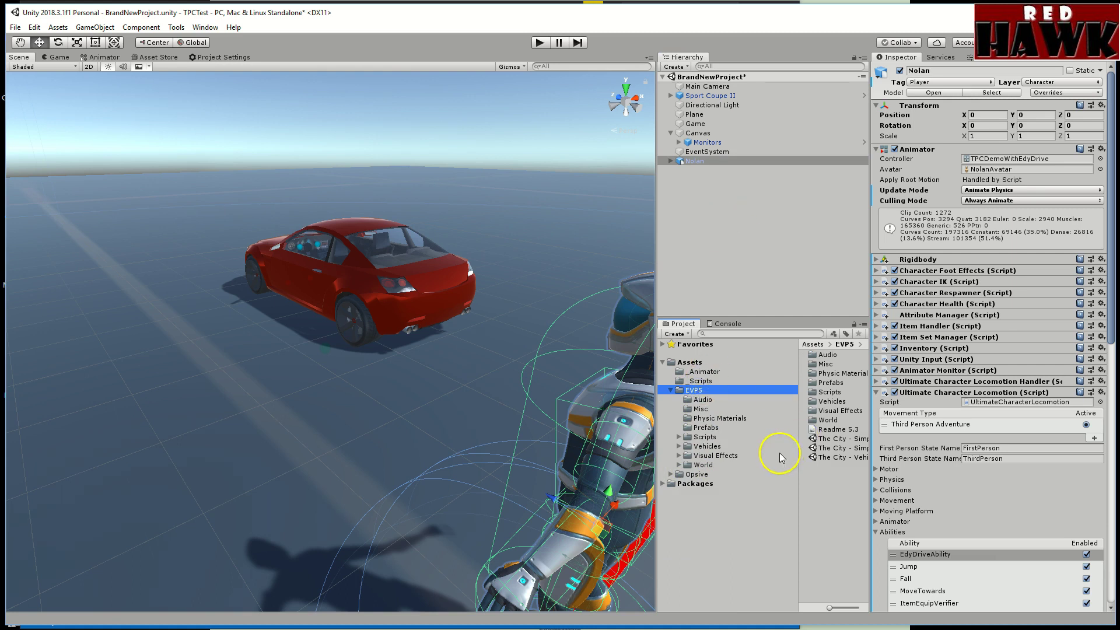
click(709, 427)
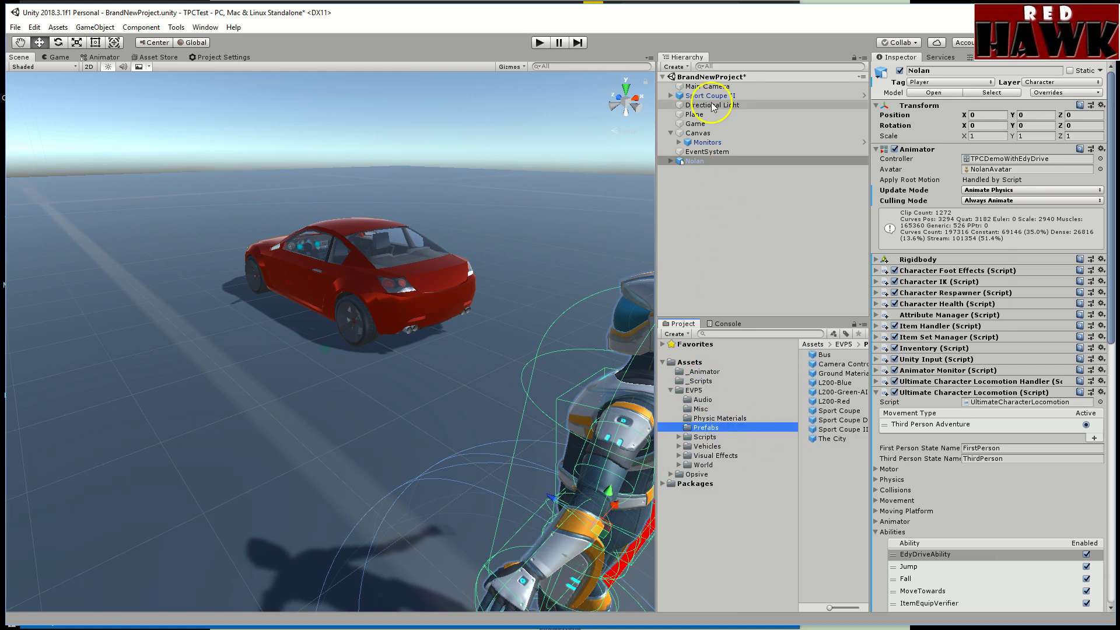
click(846, 430)
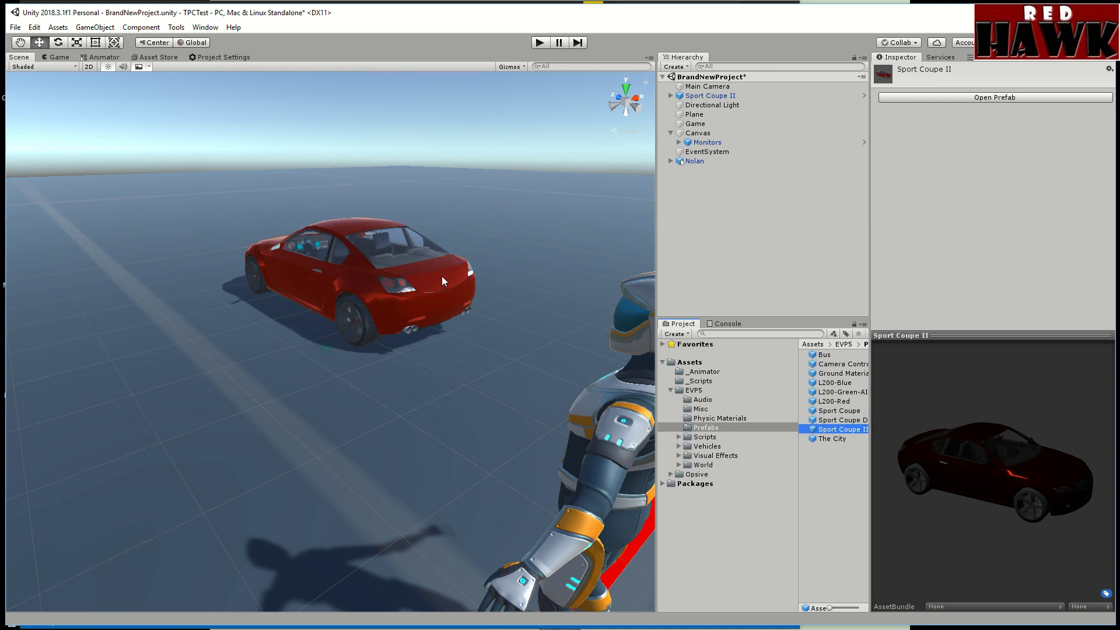
click(739, 95)
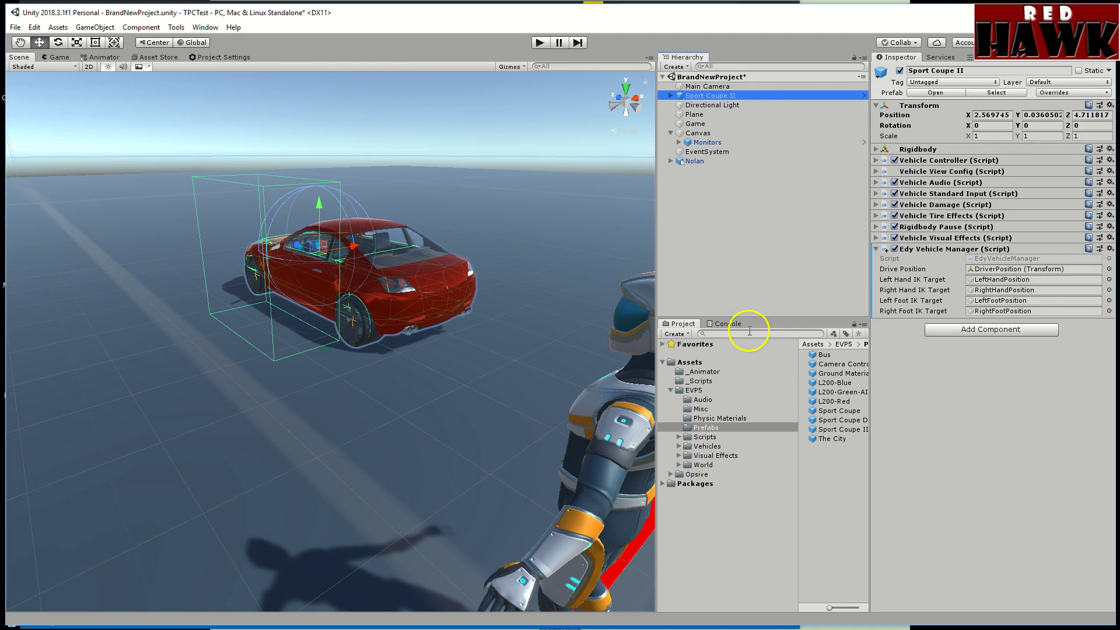
- List the three _Scripts files and drag EdyDriveAbility onto Nolan in the Hierarchy
click(702, 381)
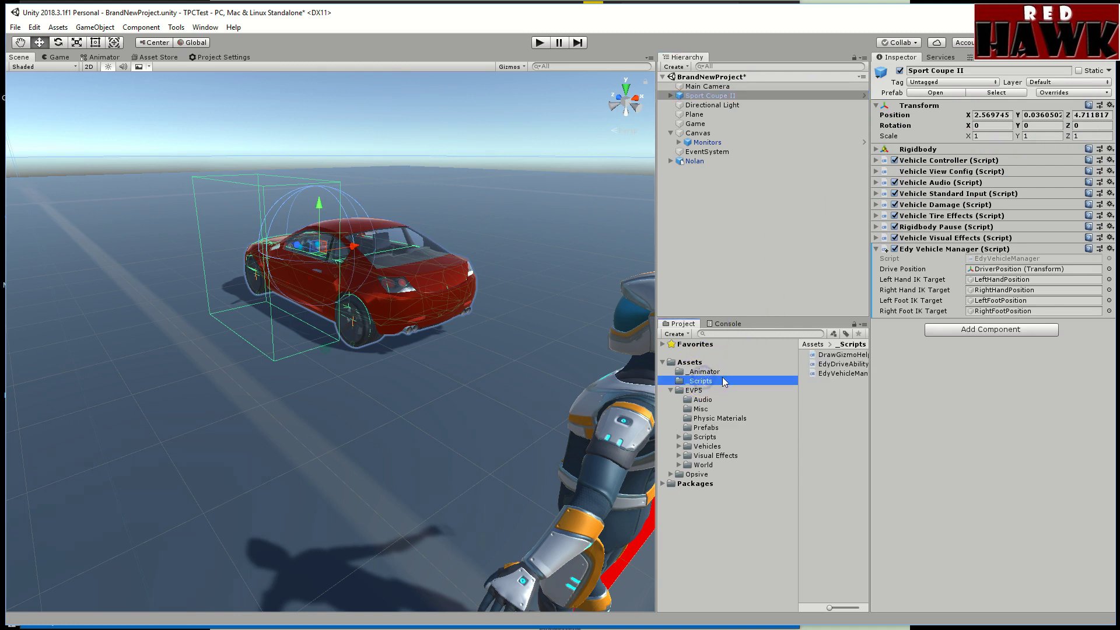
drag(798, 388, 753, 395)
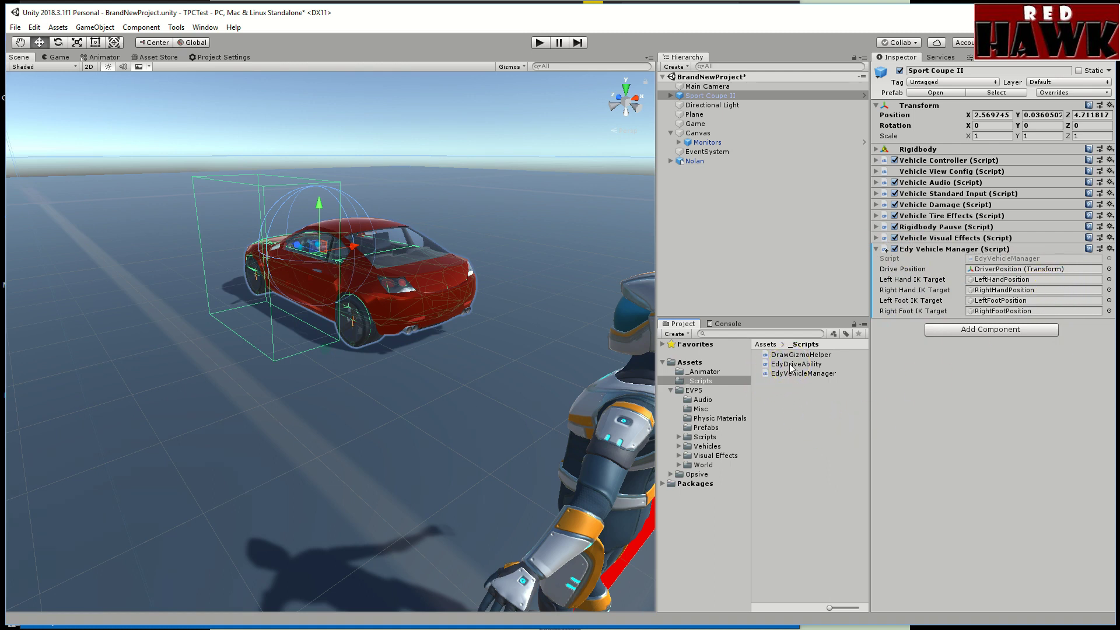
drag(791, 369, 725, 160)
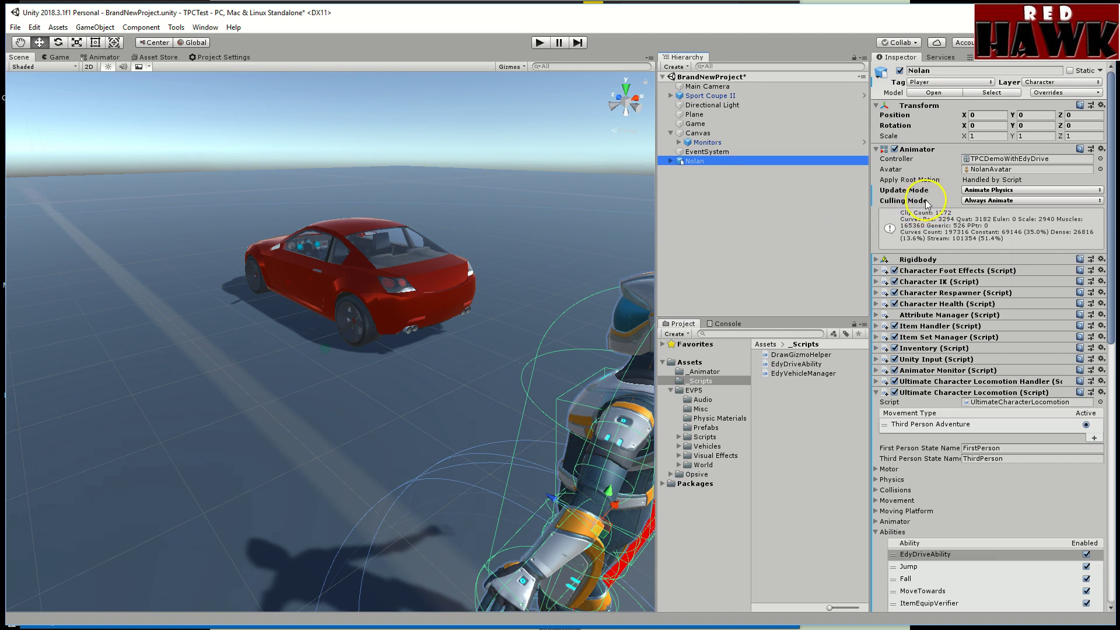
- Scroll Nolan's abilities and check the ability type list without adding any
scroll(966, 343, down, 5)
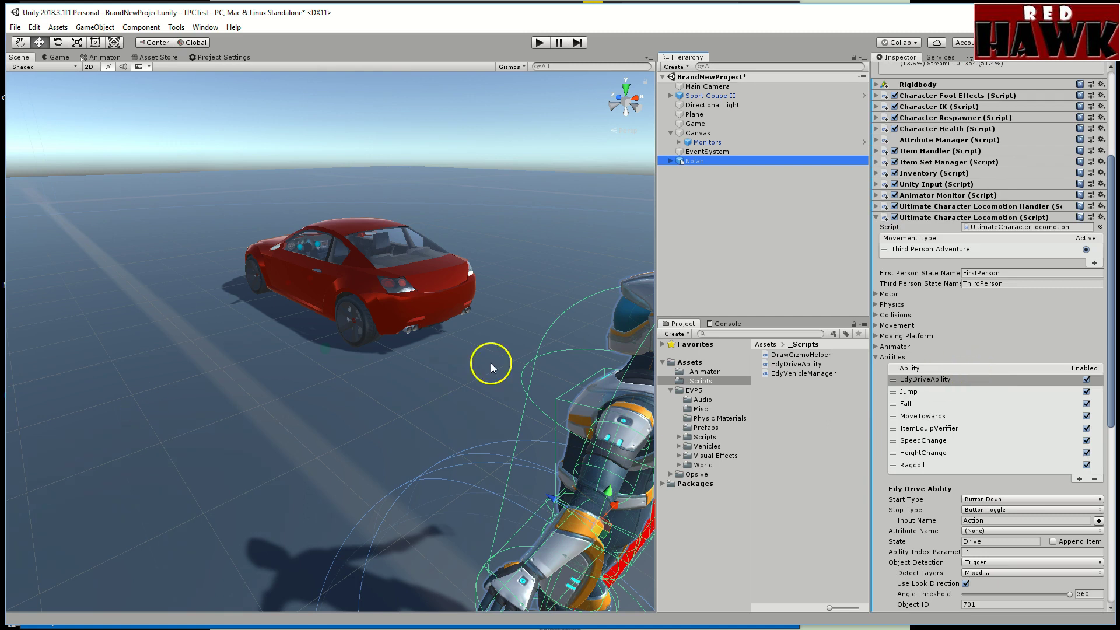
click(1080, 480)
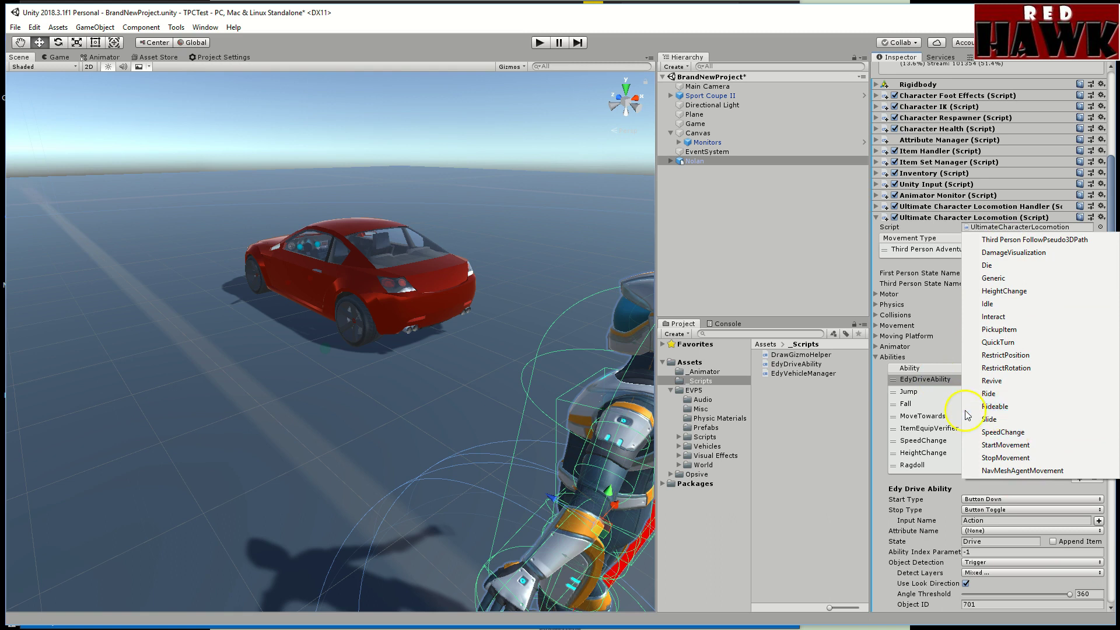
click(878, 377)
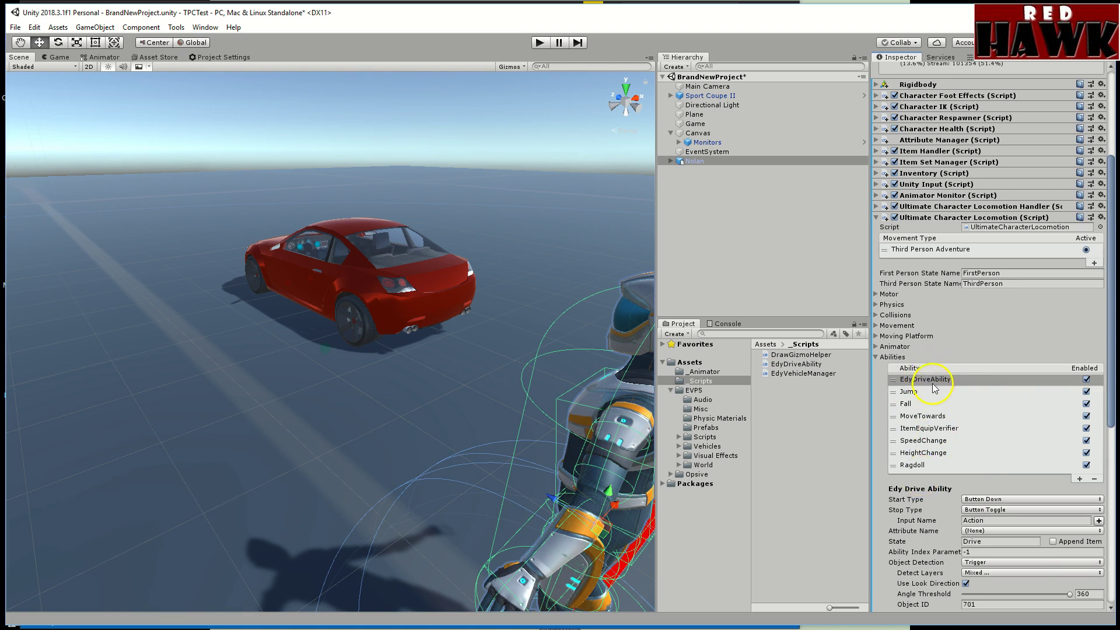
- Set Edy Drive ability Start Type to Button Down and Stop Type to Button Toggle
scroll(947, 379, down, 5)
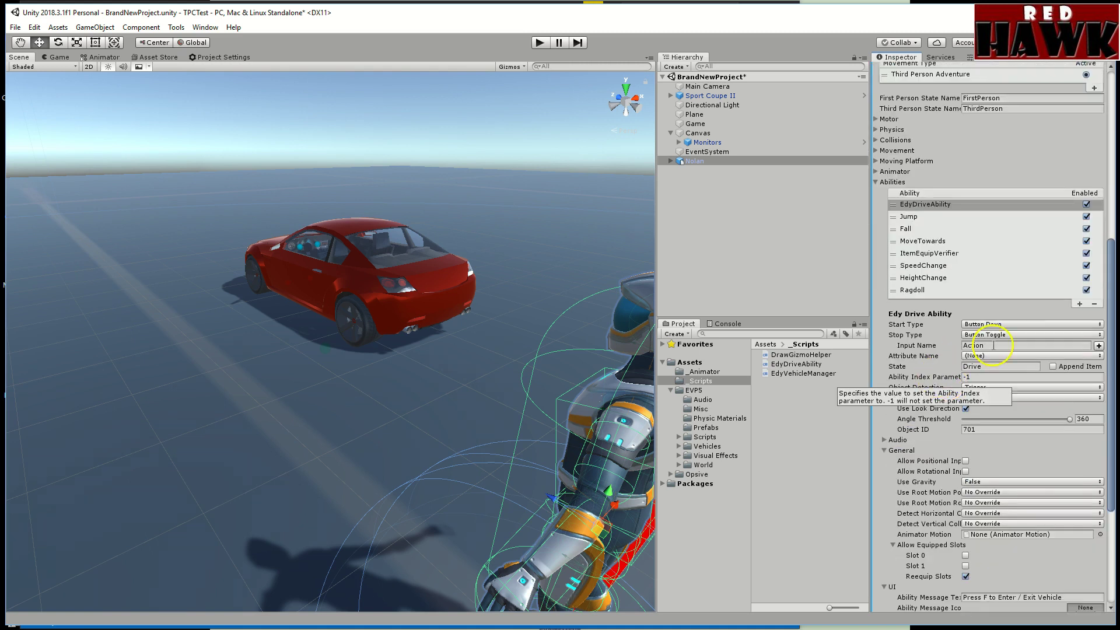
click(1021, 325)
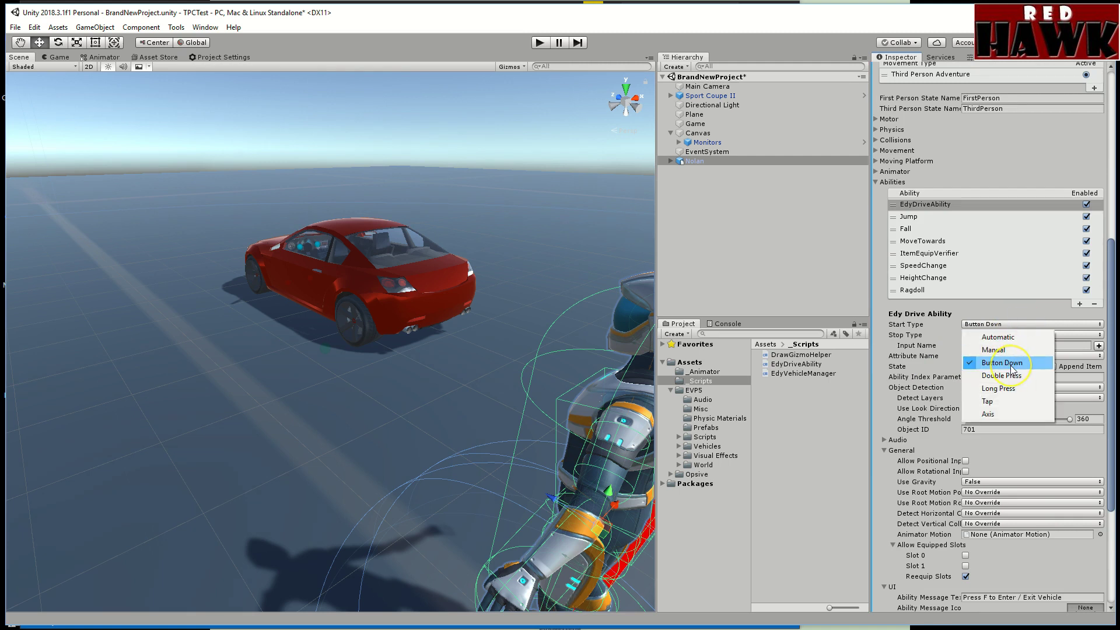
click(1012, 364)
click(1015, 335)
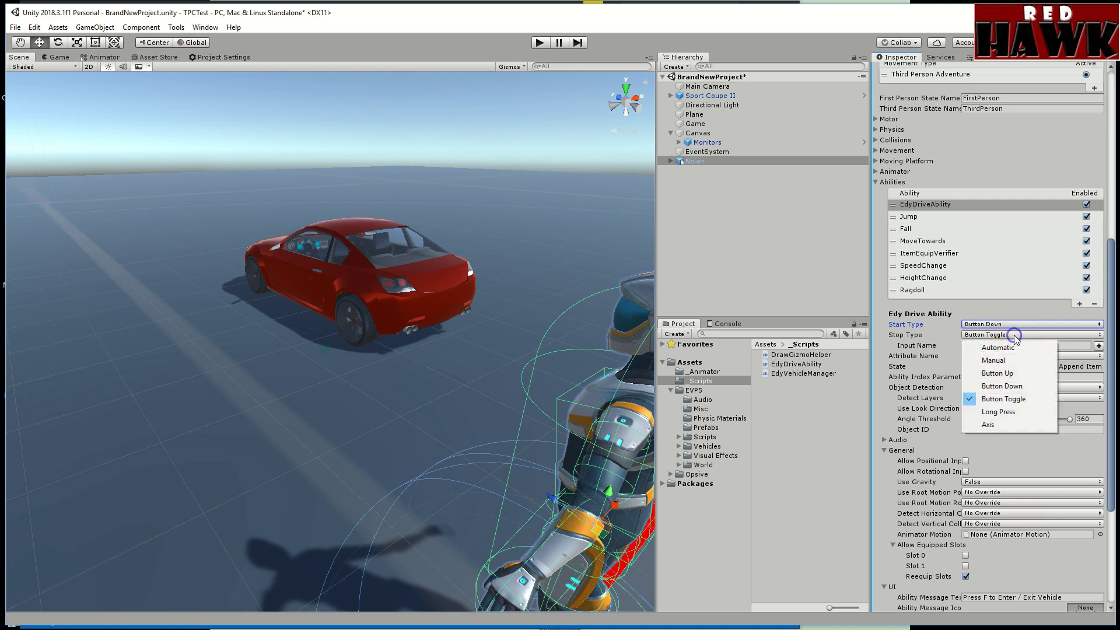
click(1048, 332)
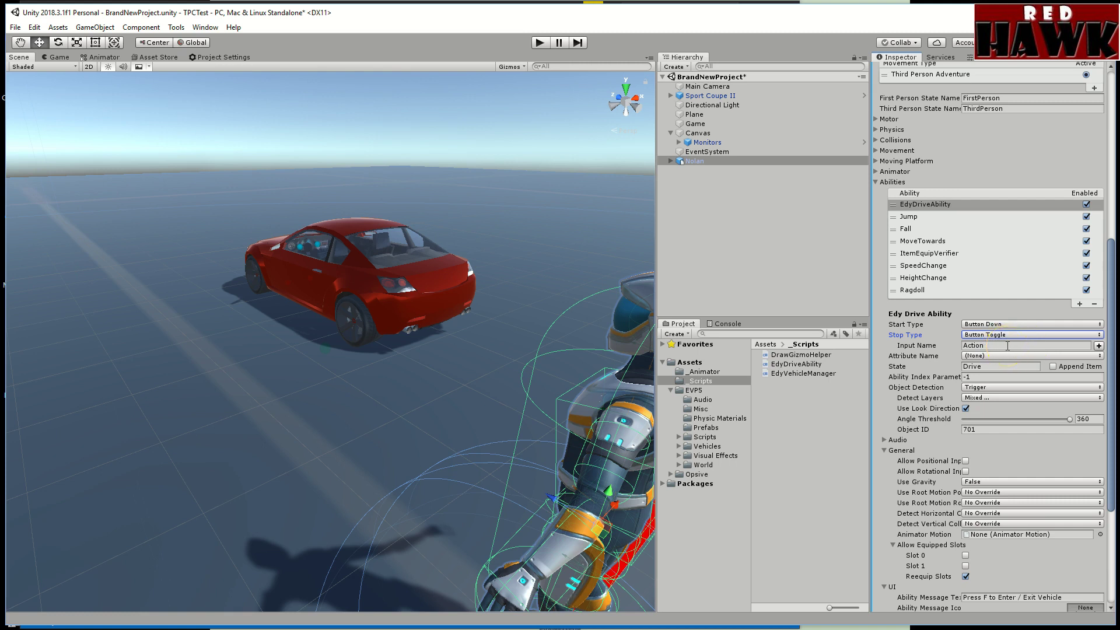
- In Project Settings > Input, set the Action axis Positive Button to f, then return to the Scene view
click(233, 57)
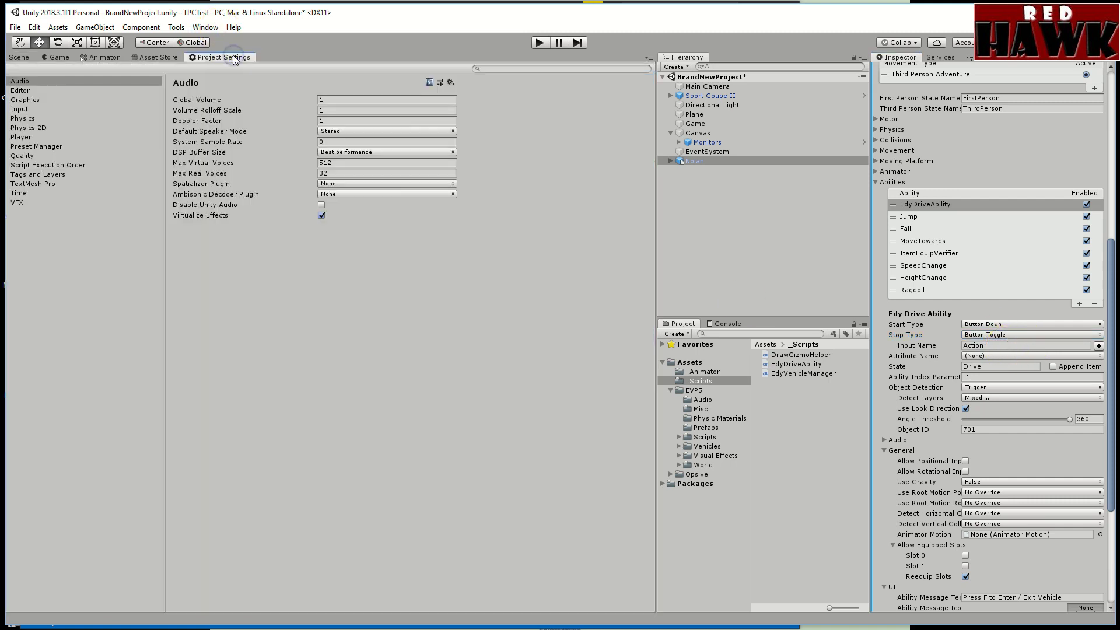
click(35, 111)
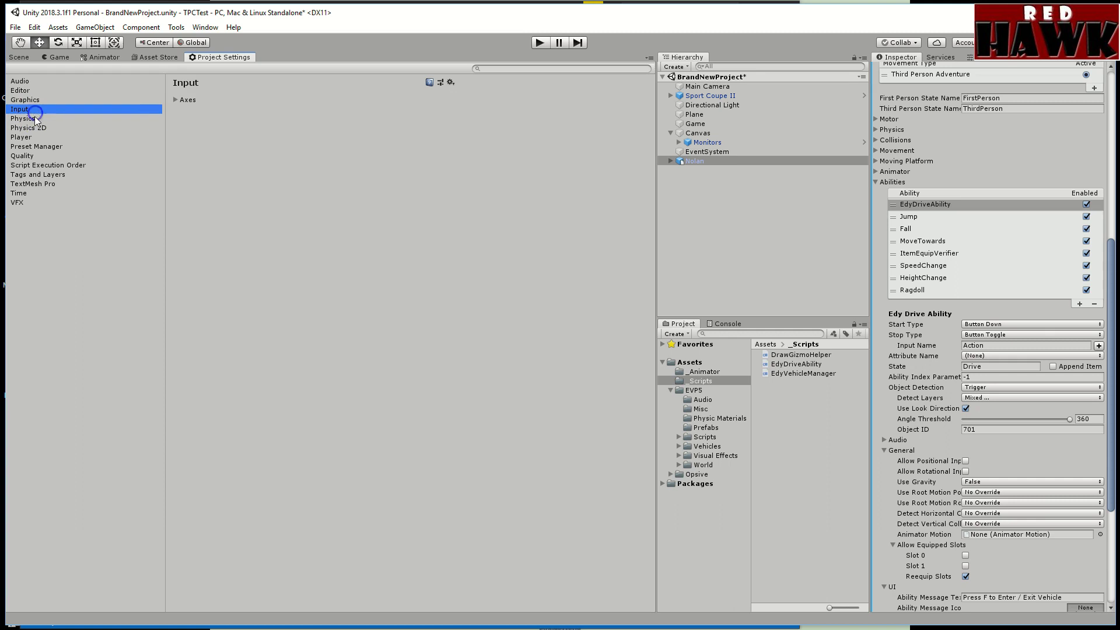
click(172, 100)
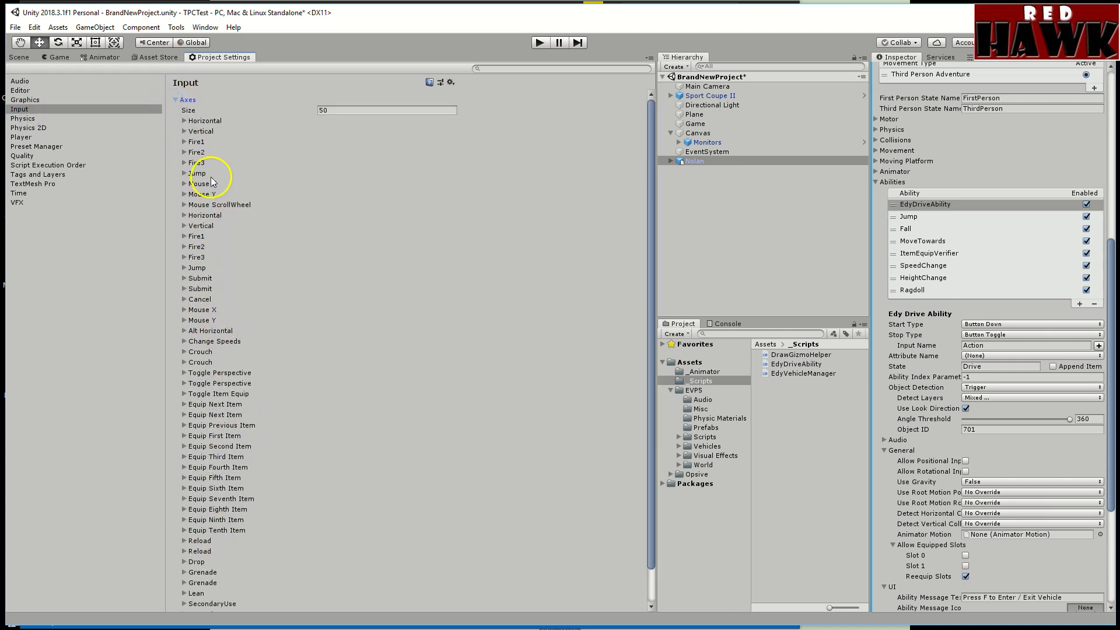
scroll(206, 383, down, 2)
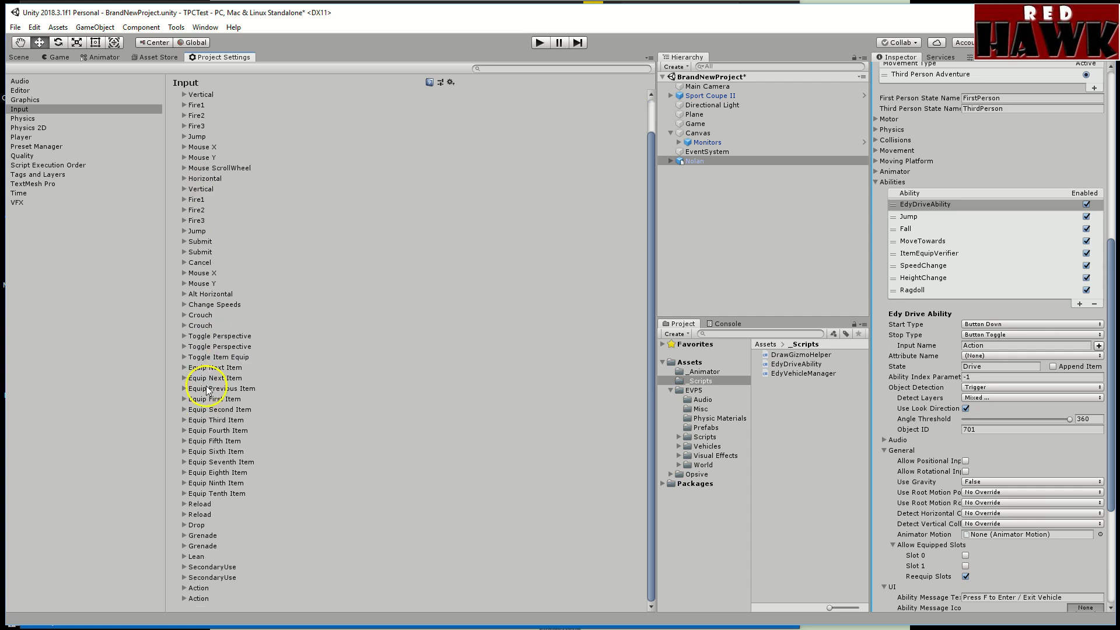
click(209, 588)
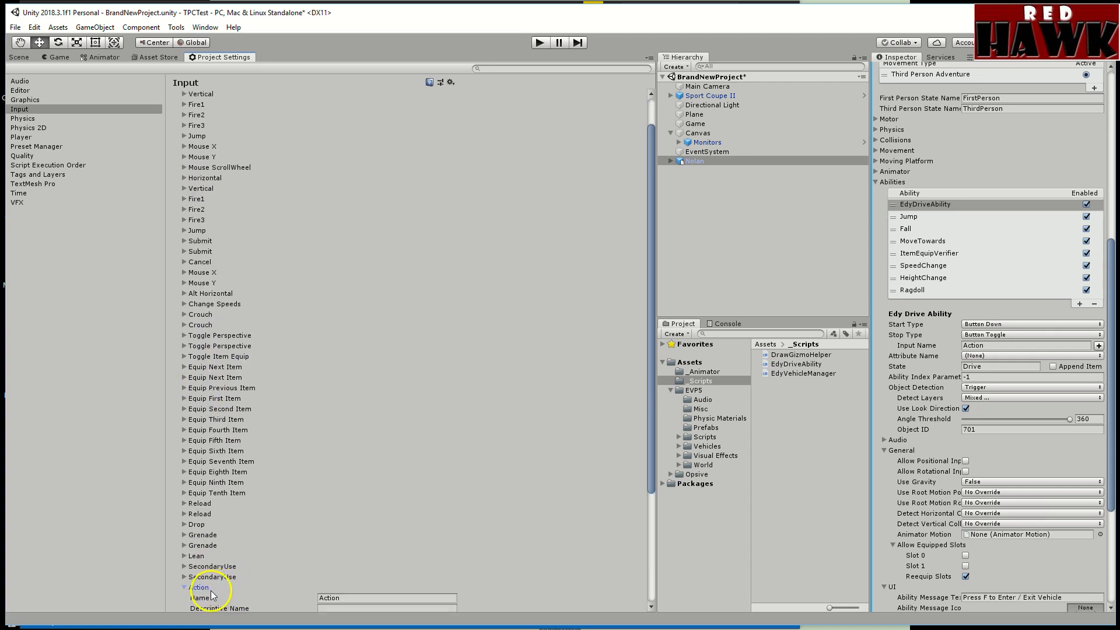
scroll(207, 595, down, 5)
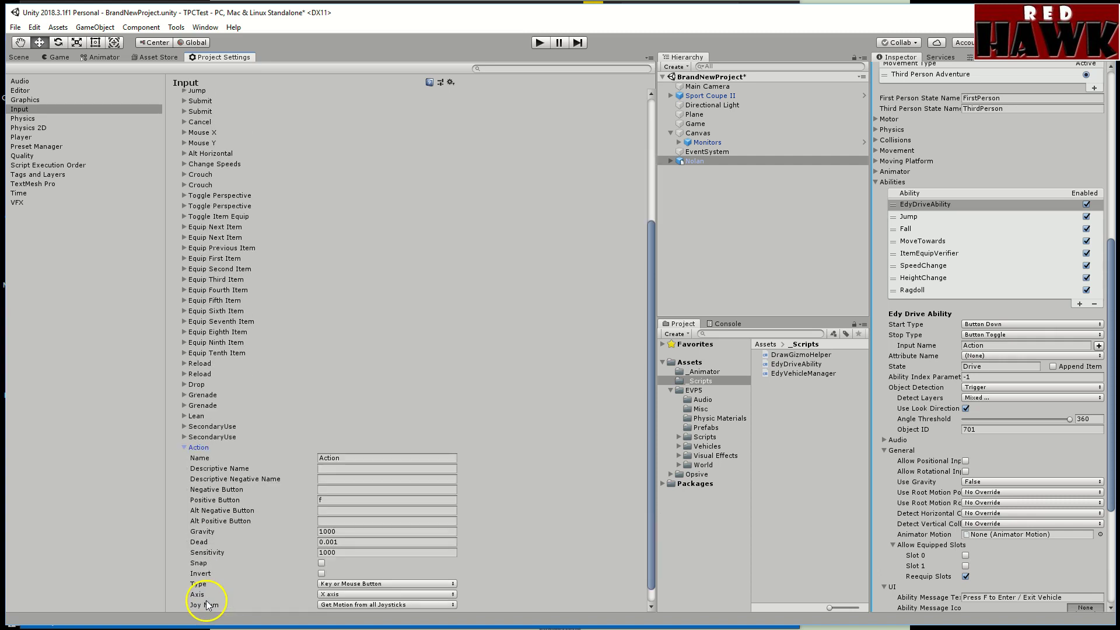
click(323, 500)
text(f)
click(184, 447)
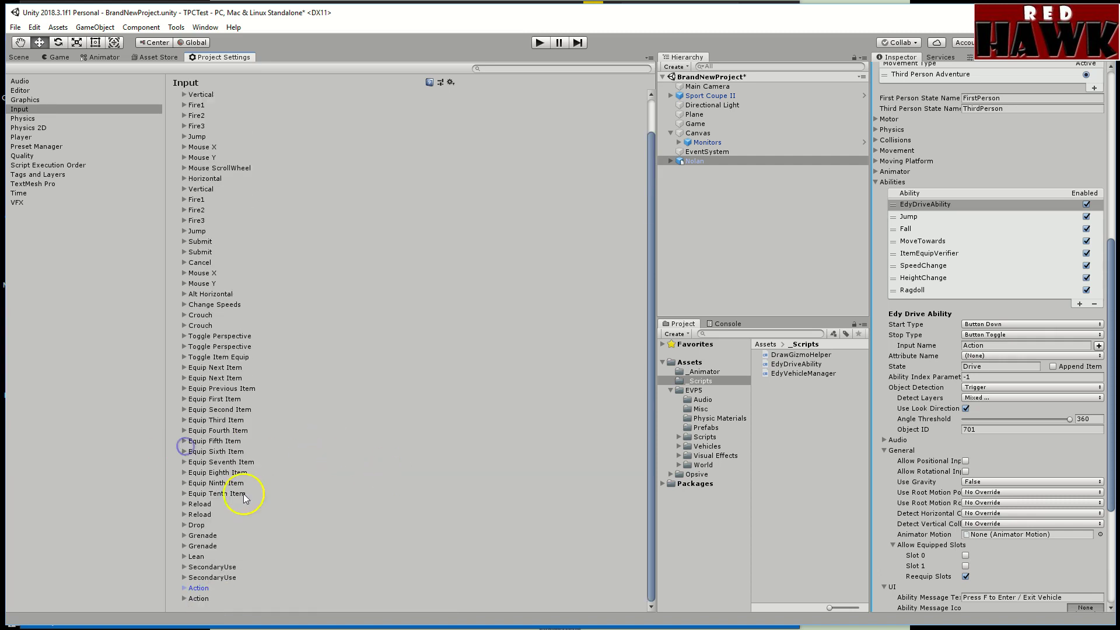
click(20, 58)
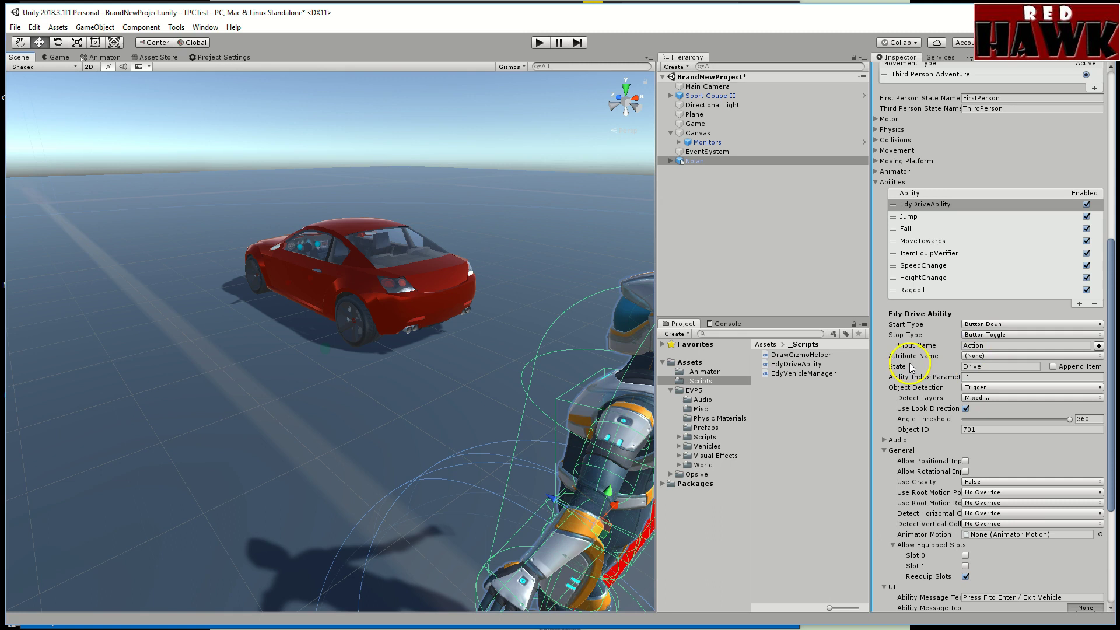
click(990, 366)
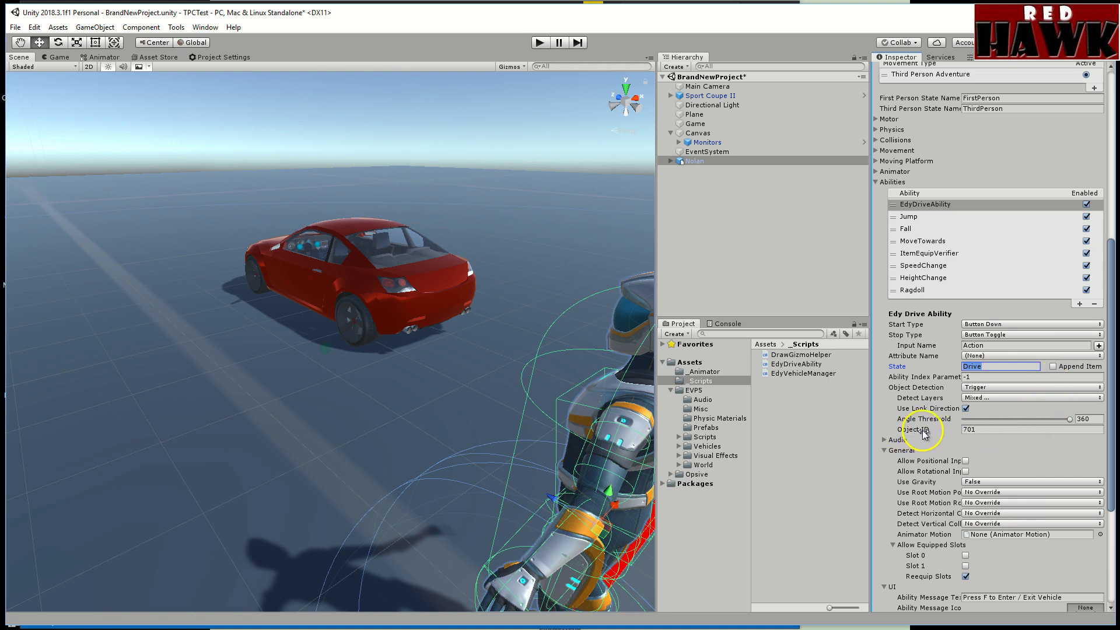
click(1067, 388)
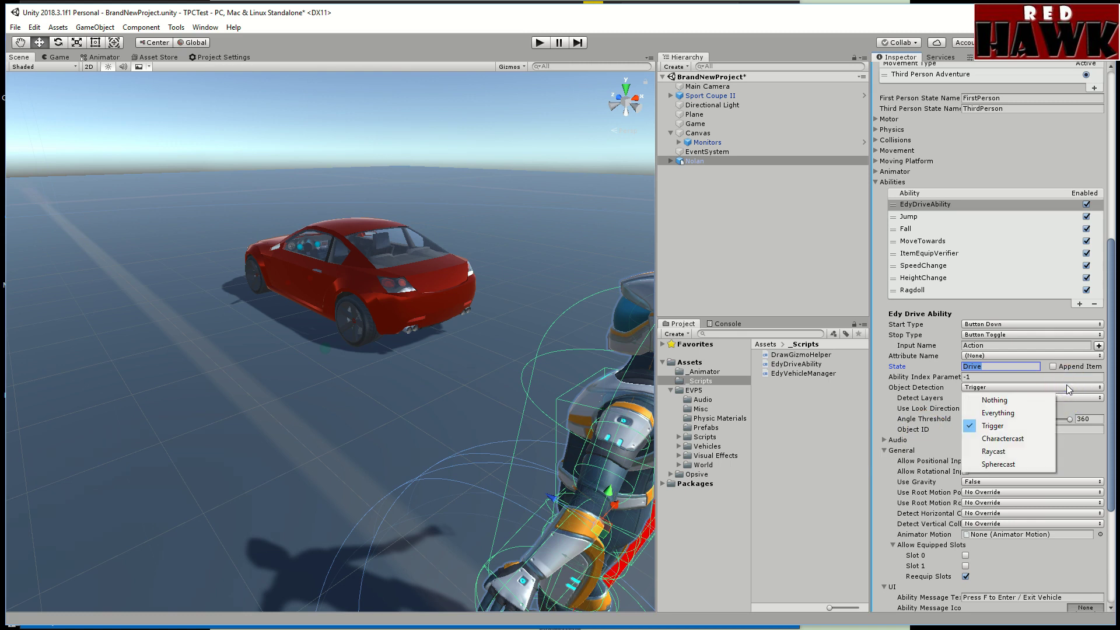
click(1010, 444)
click(997, 386)
click(1003, 427)
click(1011, 387)
click(1025, 425)
click(1018, 387)
click(1024, 439)
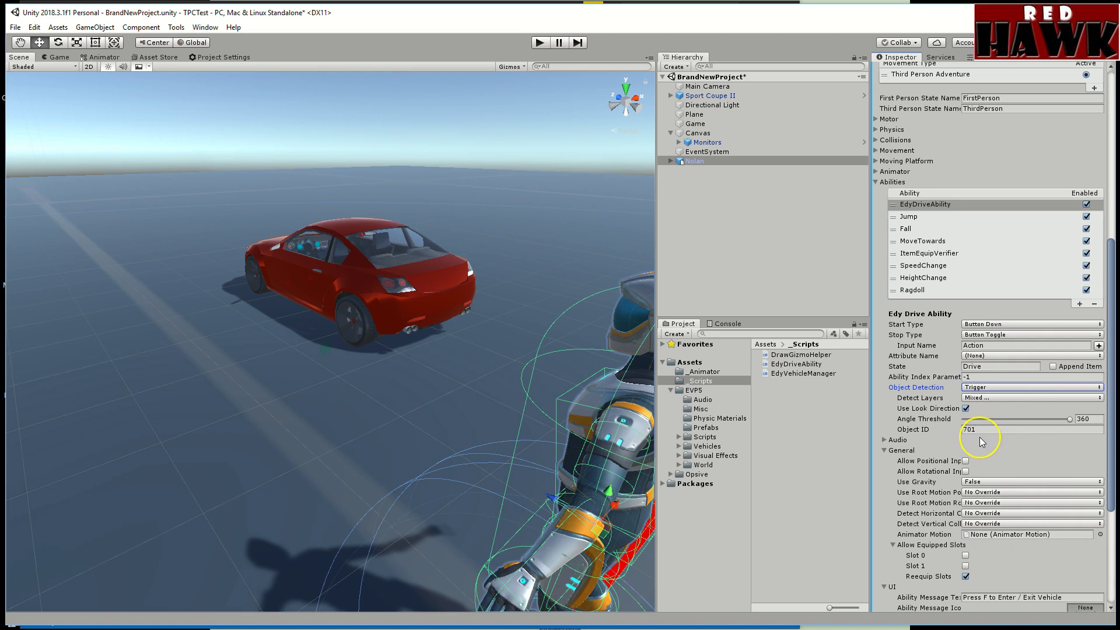
scroll(981, 408, down, 3)
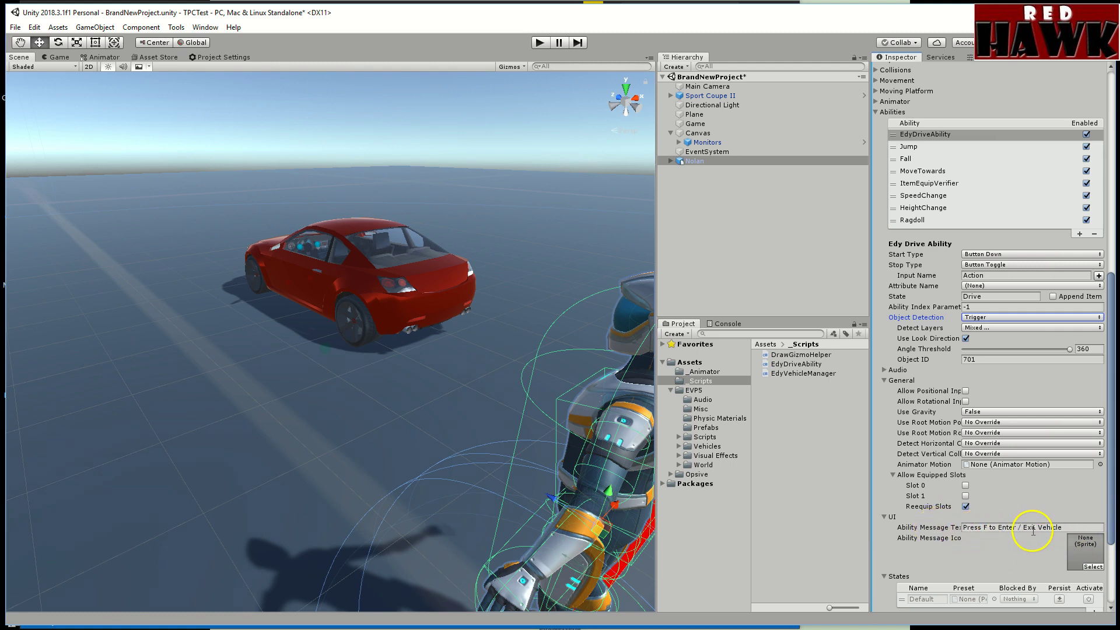
click(985, 527)
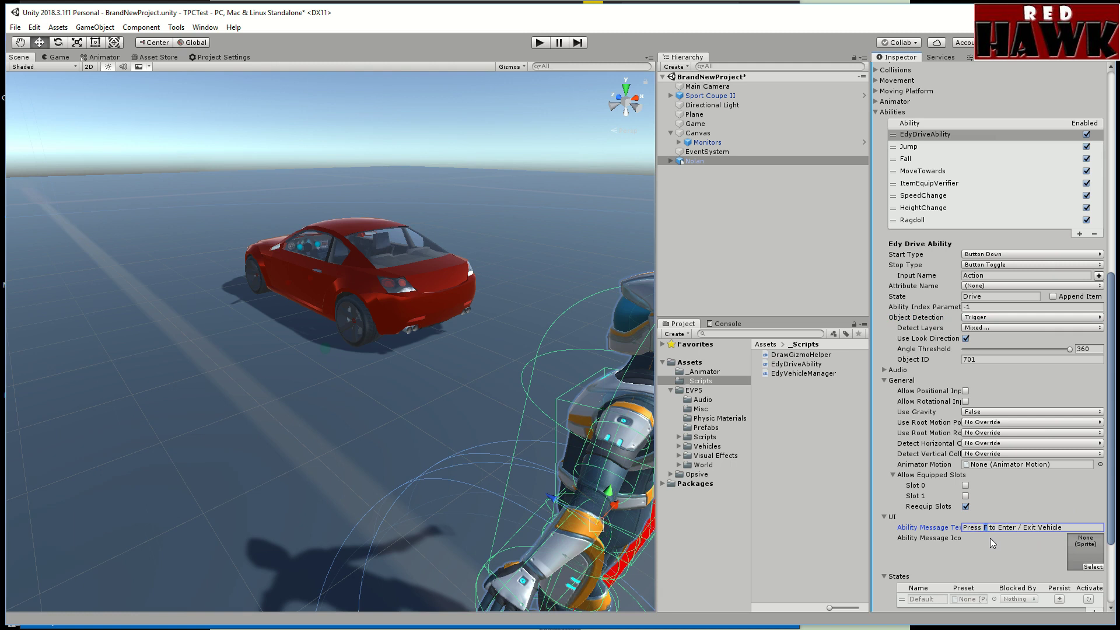
text({)
key(BackSpace)
key(BackSpace)
text(F)
scroll(921, 429, down, 3)
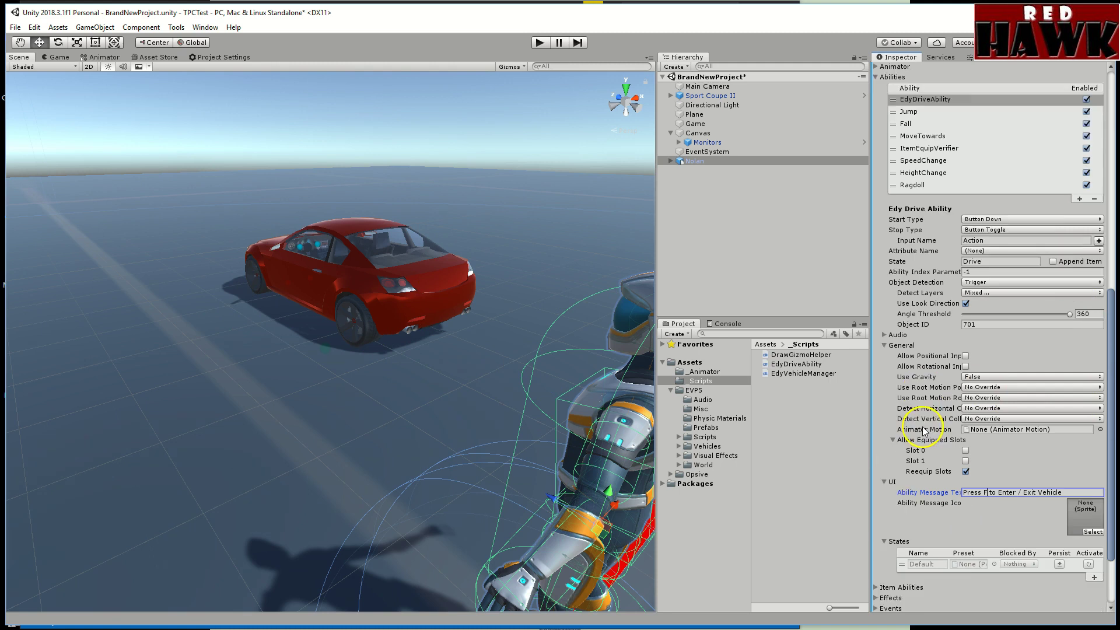
scroll(925, 566, down, 1)
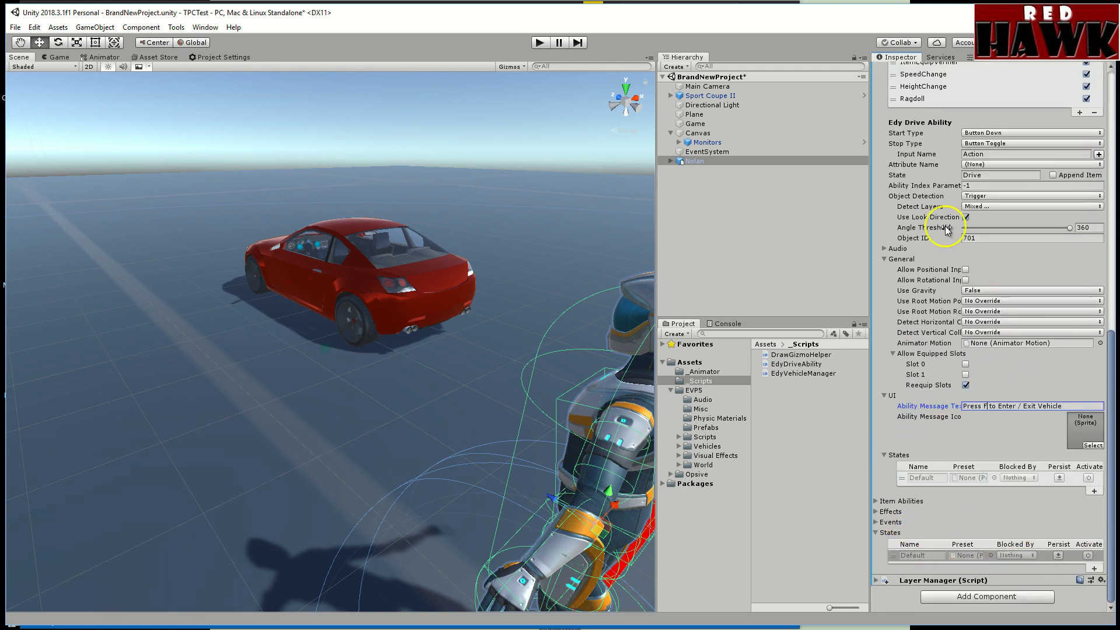
scroll(951, 532, up, 1)
scroll(950, 531, up, 8)
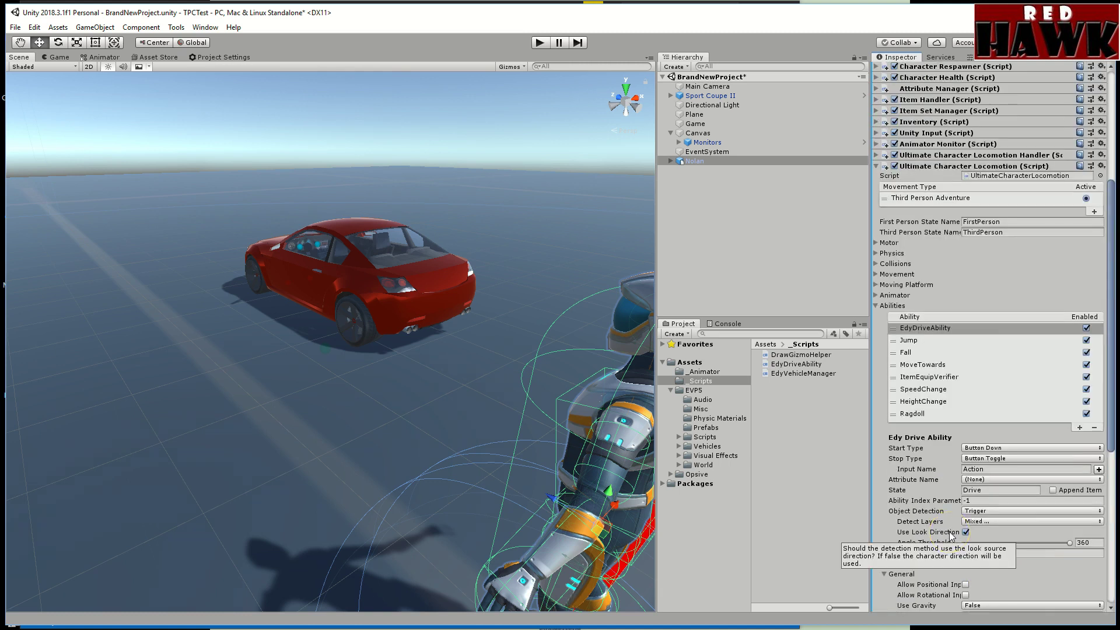
- Expand Nolan's Character IK and open the Drive state's EdyDriveCharacterIKPreset asset
scroll(950, 531, up, 5)
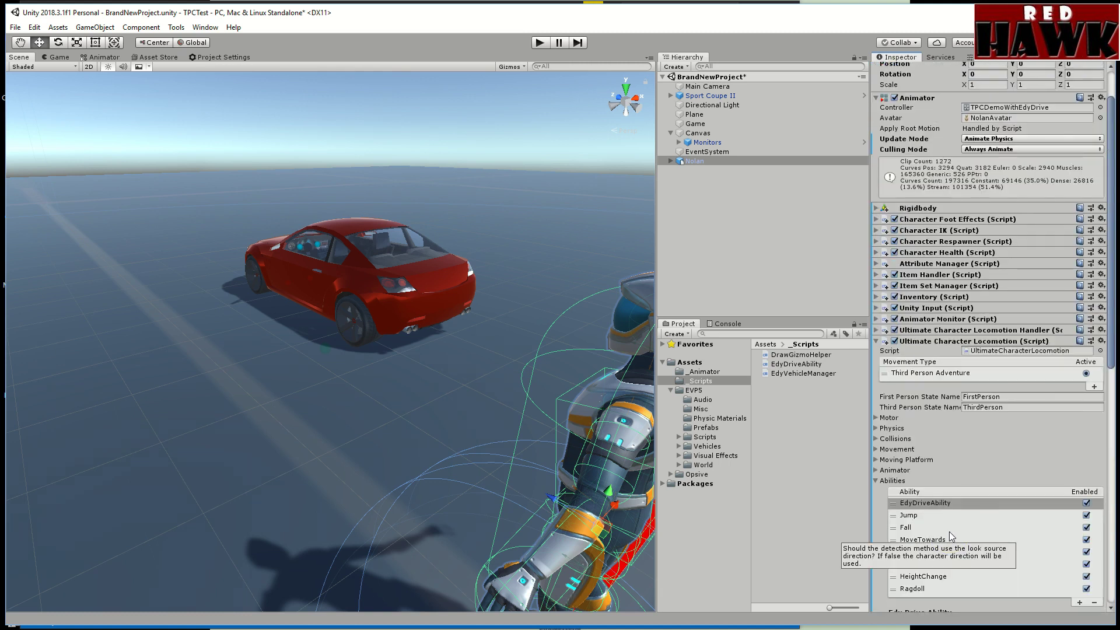
click(876, 342)
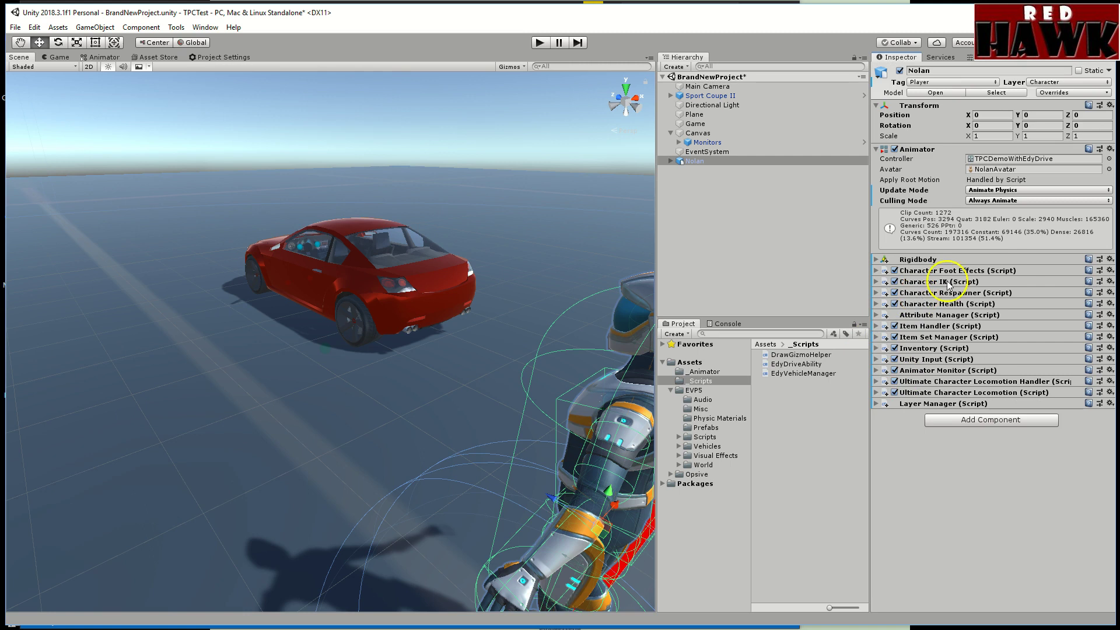
click(876, 282)
scroll(975, 411, down, 4)
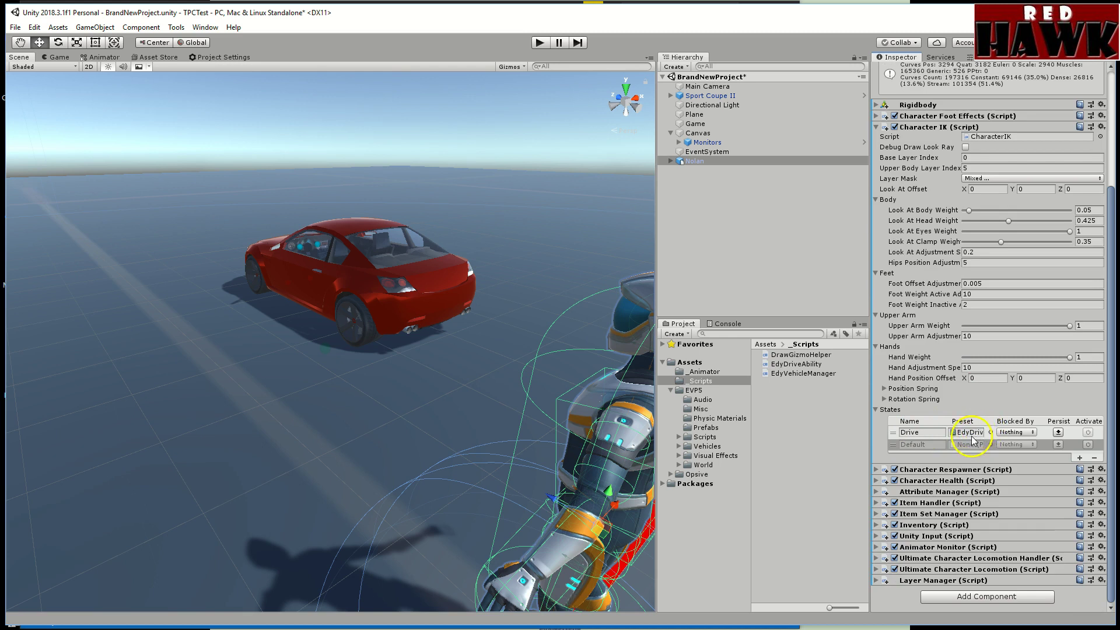
click(970, 433)
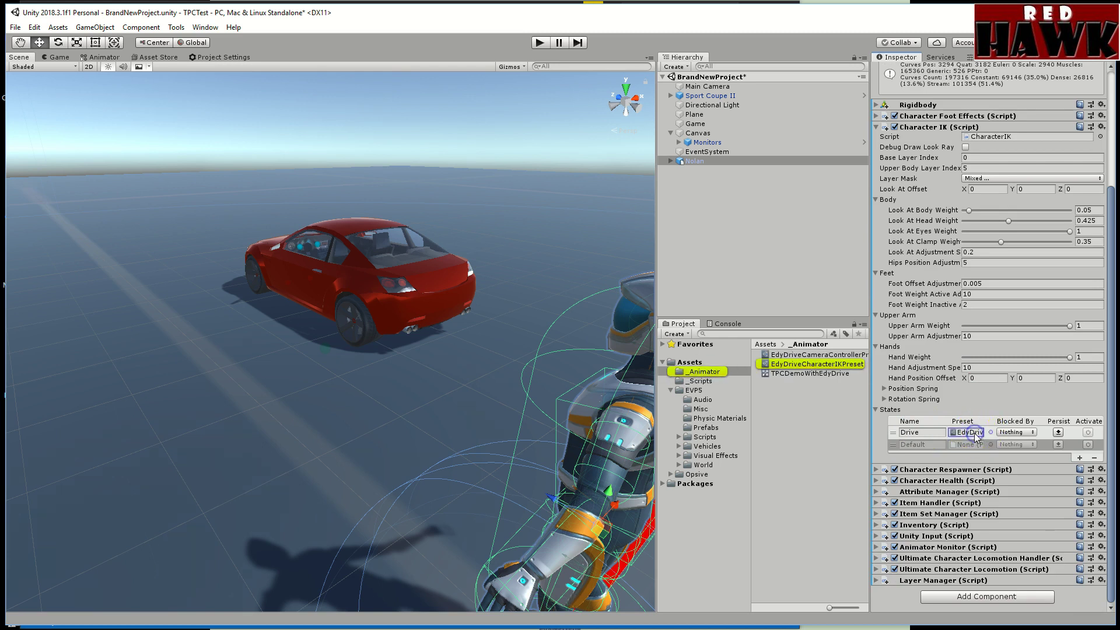
click(1079, 457)
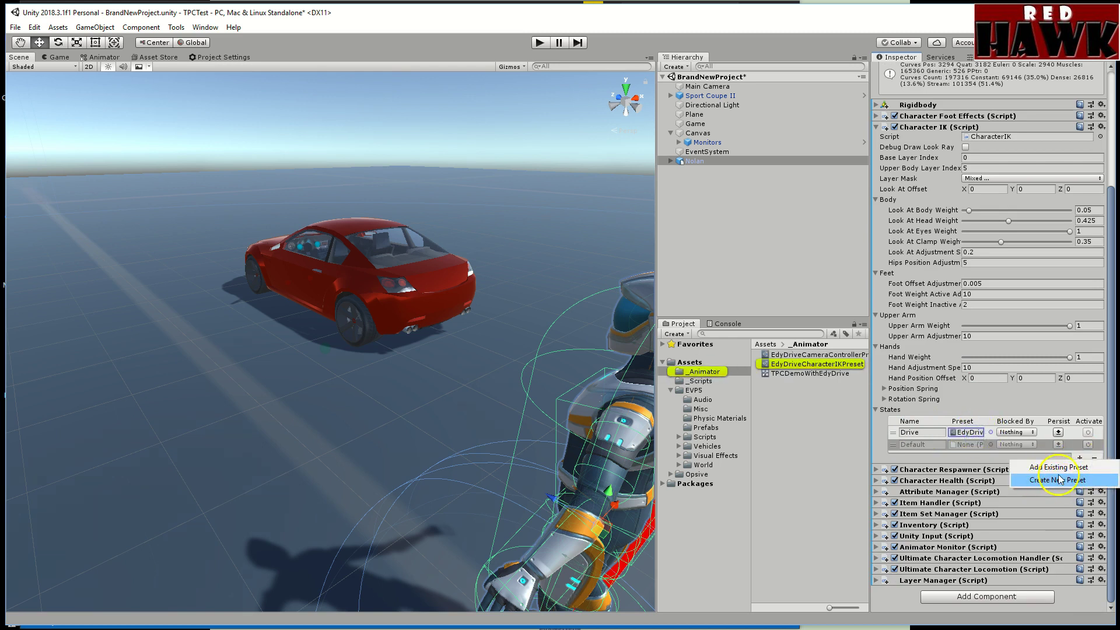
click(839, 400)
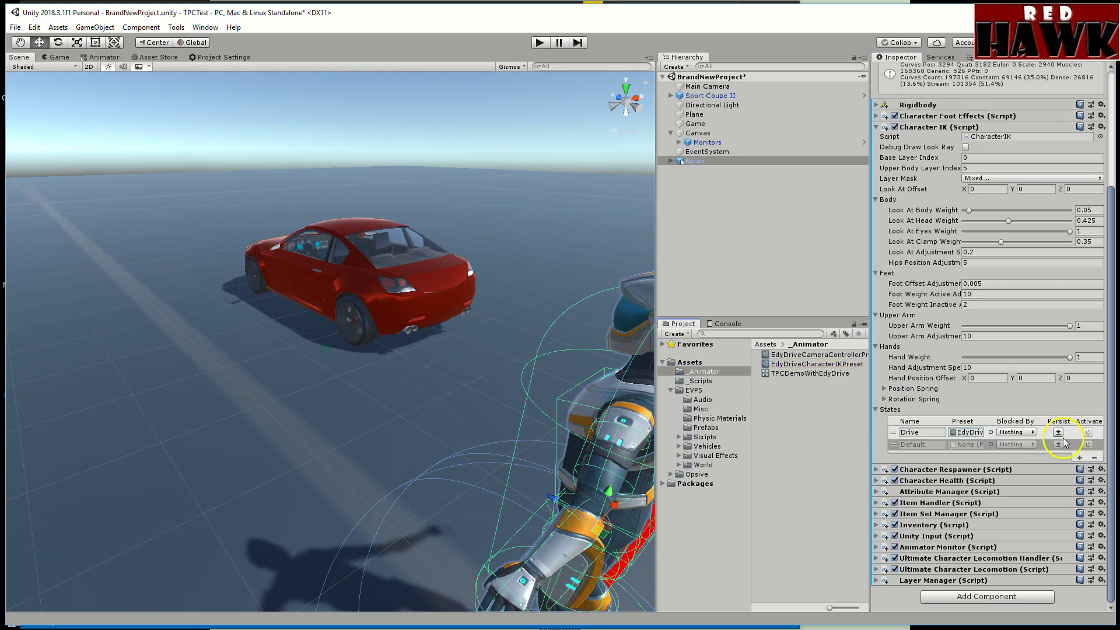
click(828, 365)
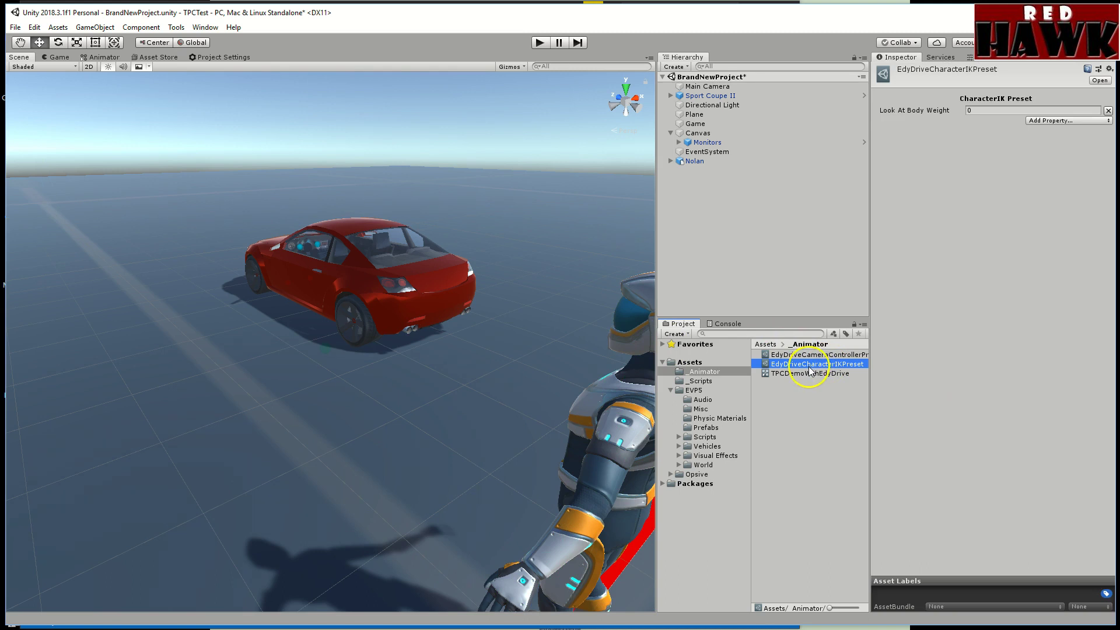
- Review the preset's addable properties, return to Nolan's Drive state entry, then clear the selection
click(1091, 120)
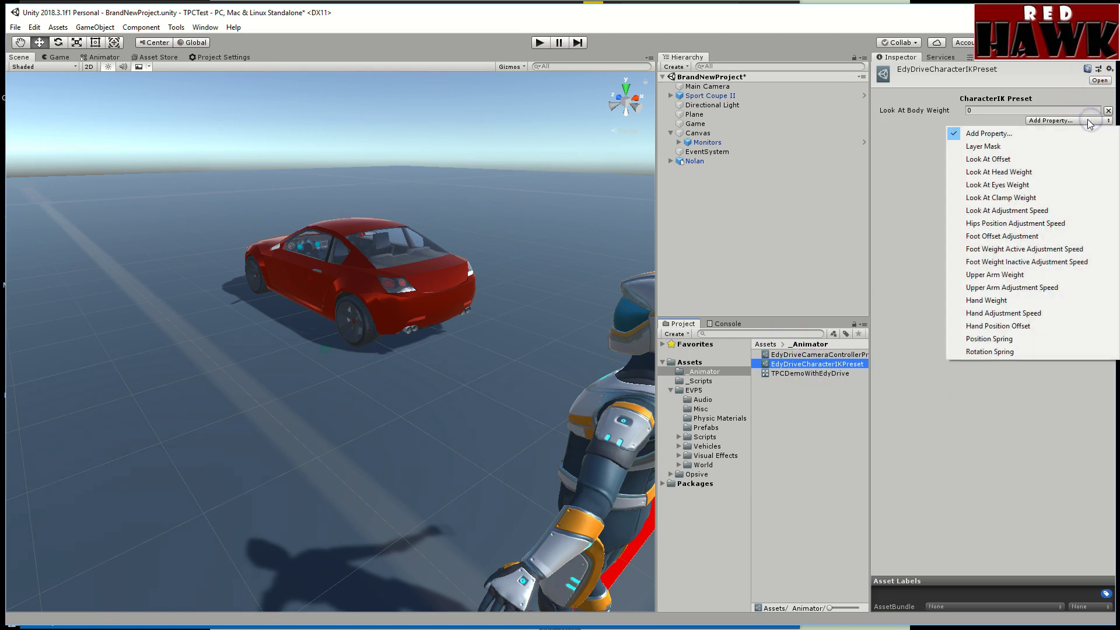
click(893, 194)
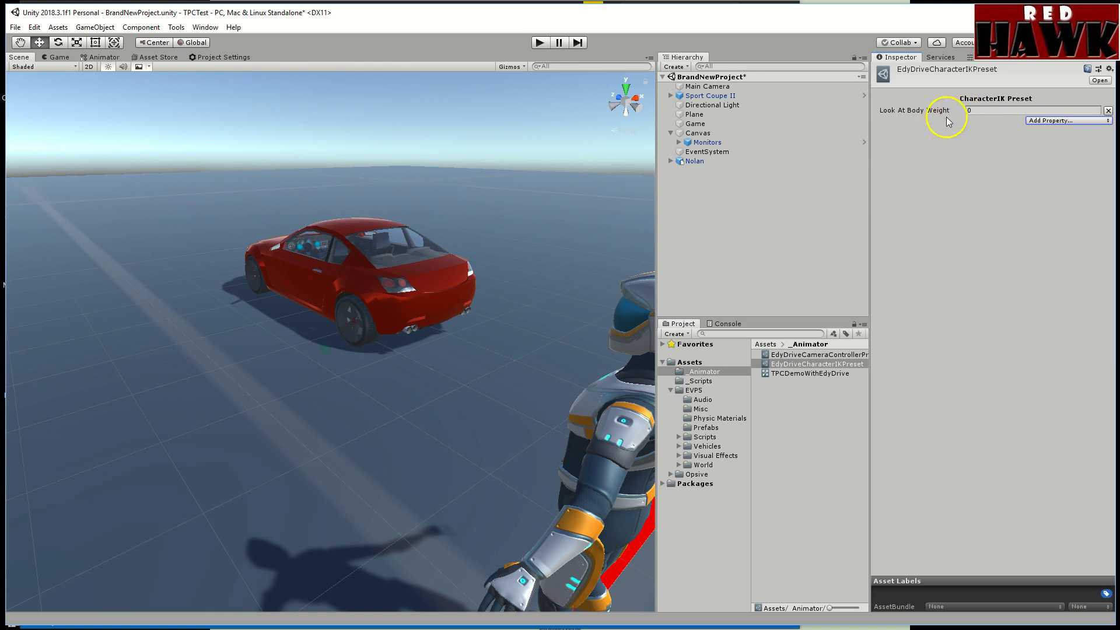
click(716, 161)
scroll(907, 461, down, 3)
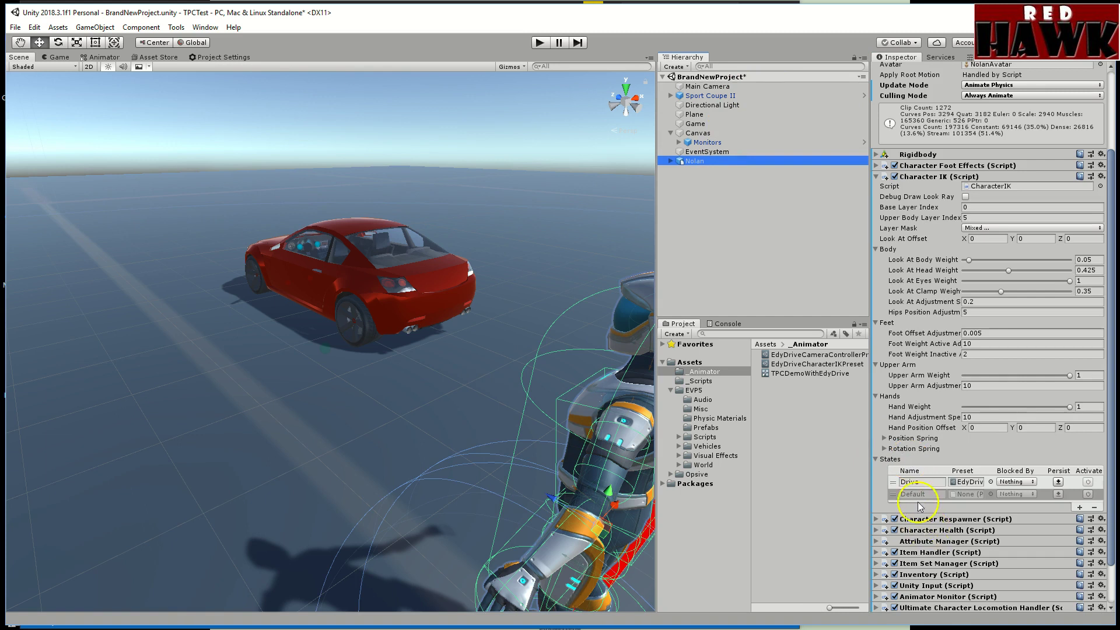
click(910, 482)
click(916, 482)
click(935, 42)
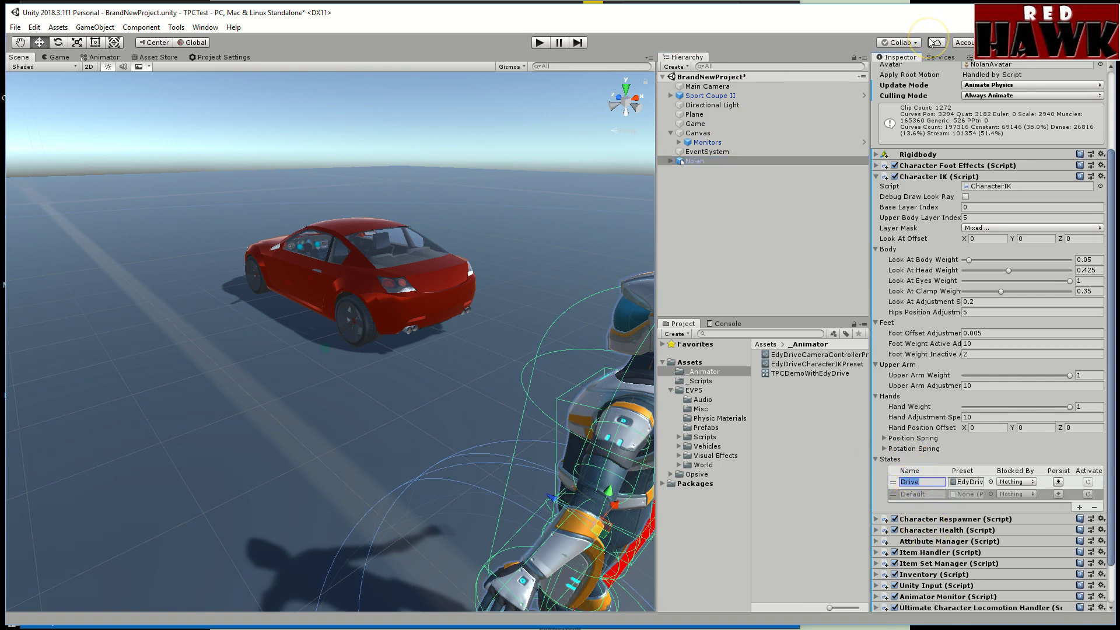
click(923, 483)
click(840, 427)
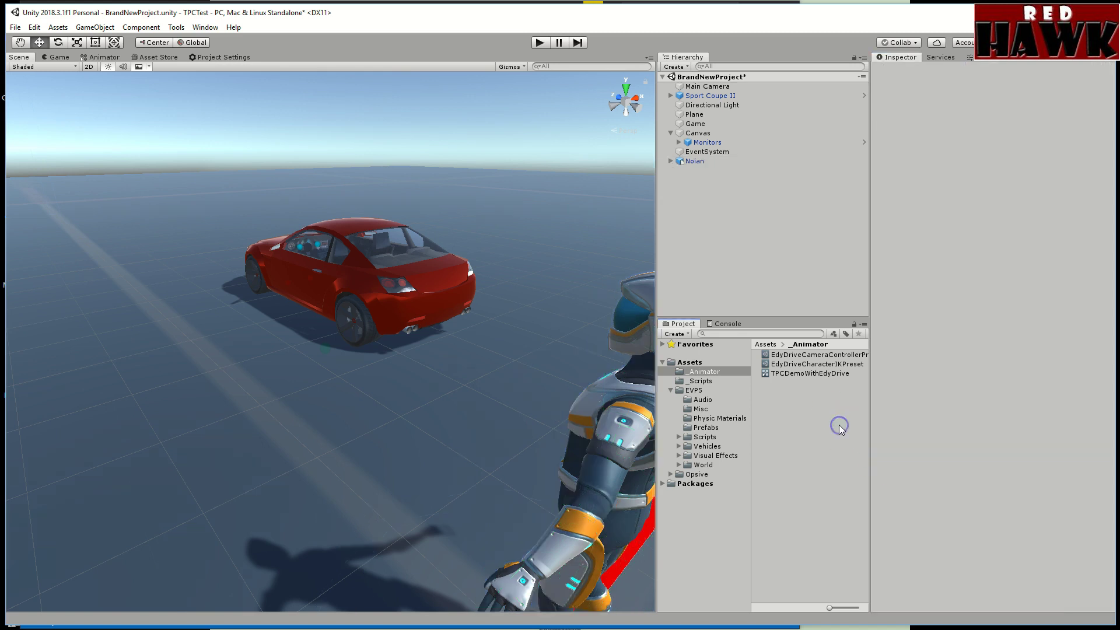
- Open Main Camera's EdyDriveCameraControllerPreset, which only disables Can Zoom, then reselect Main Camera
click(731, 87)
scroll(978, 330, down, 3)
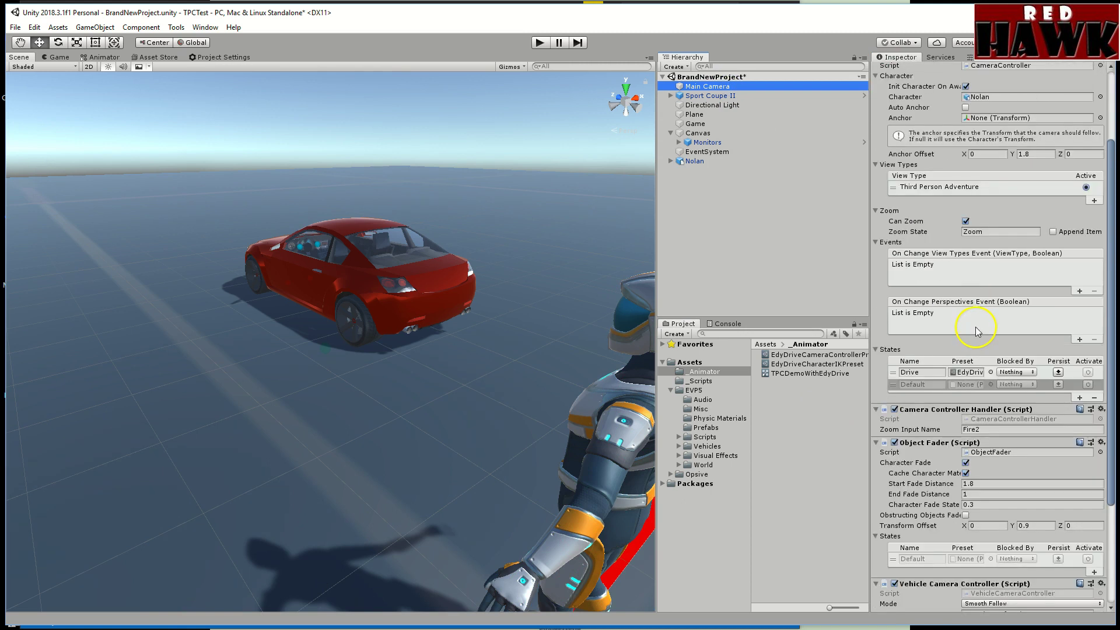
click(1079, 398)
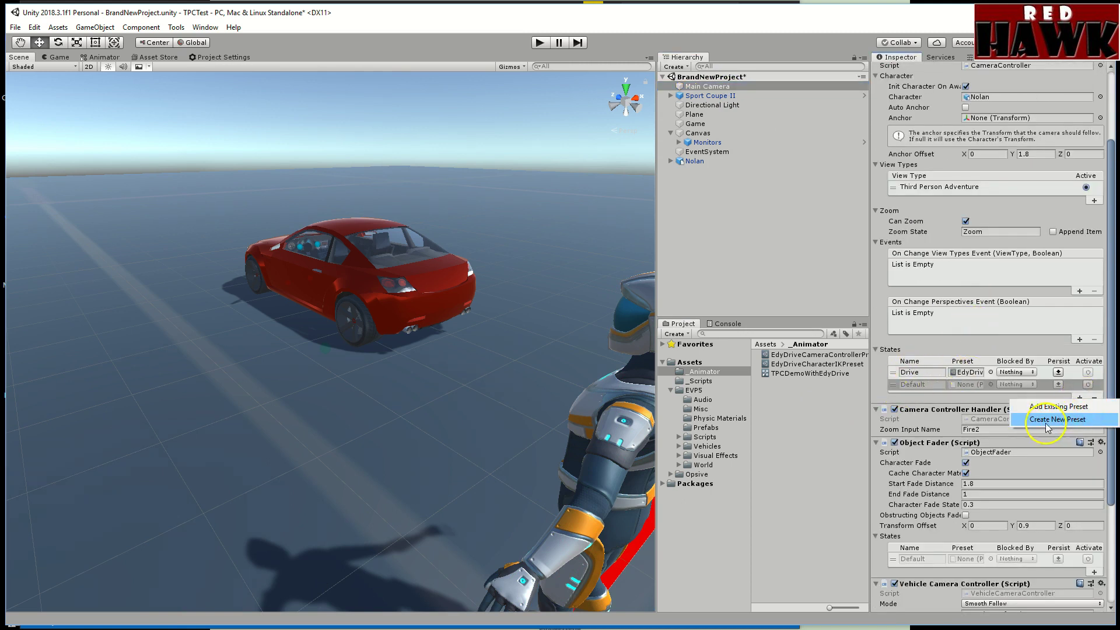
click(799, 406)
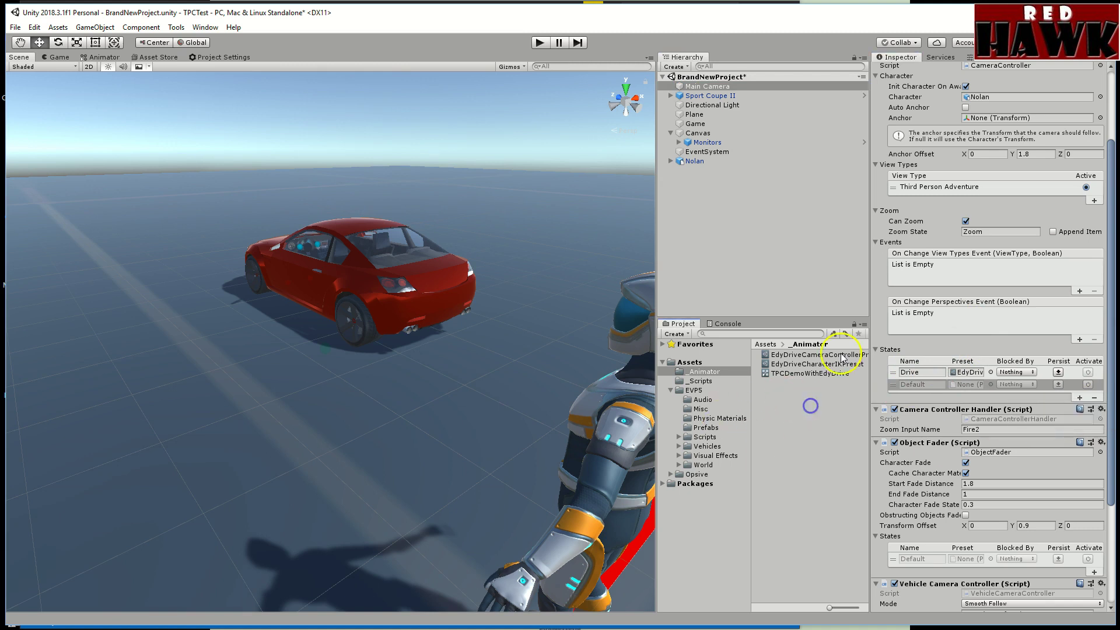
click(837, 355)
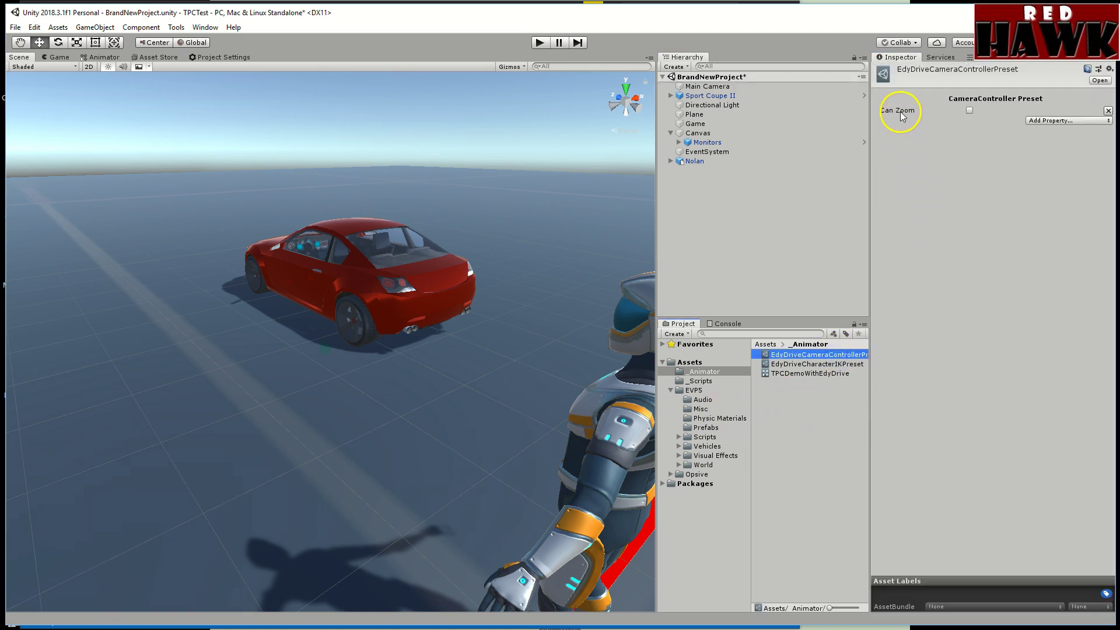
click(1062, 123)
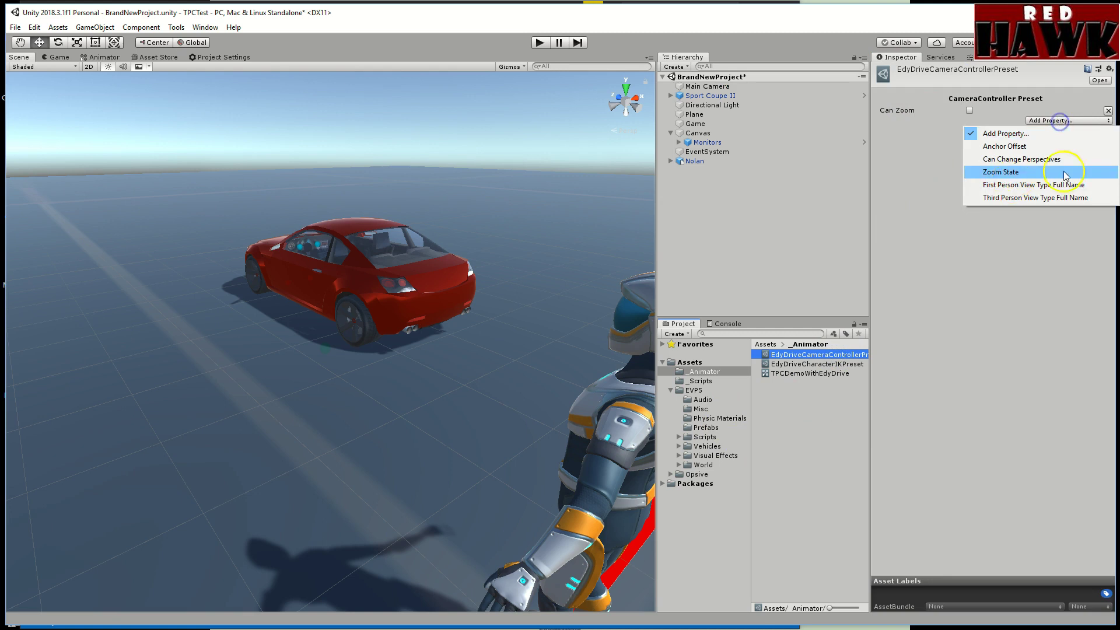
click(993, 347)
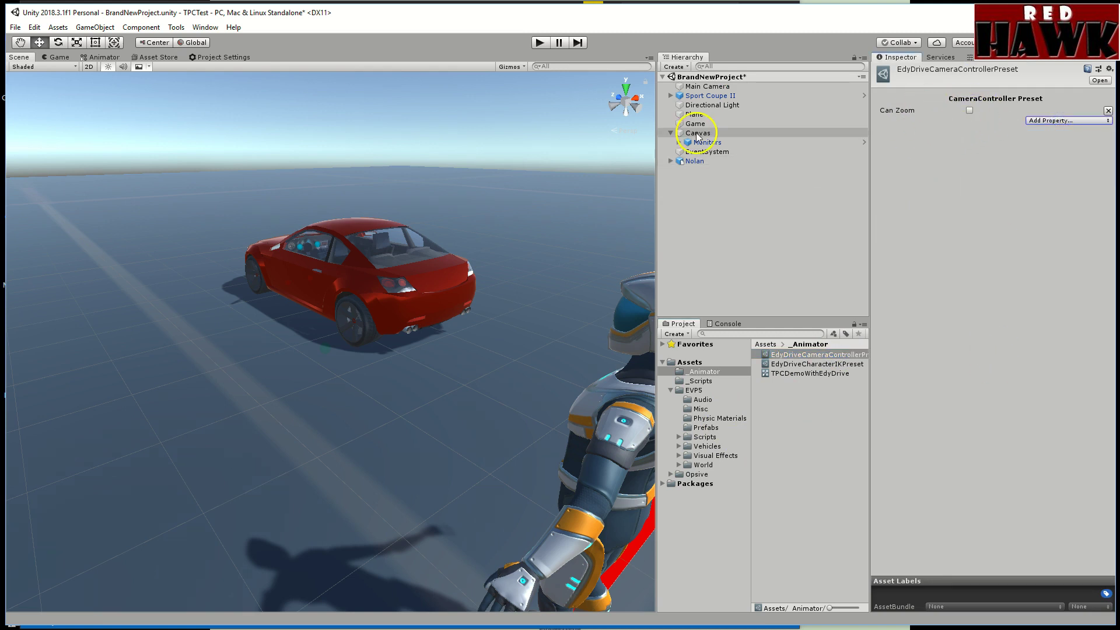
click(724, 87)
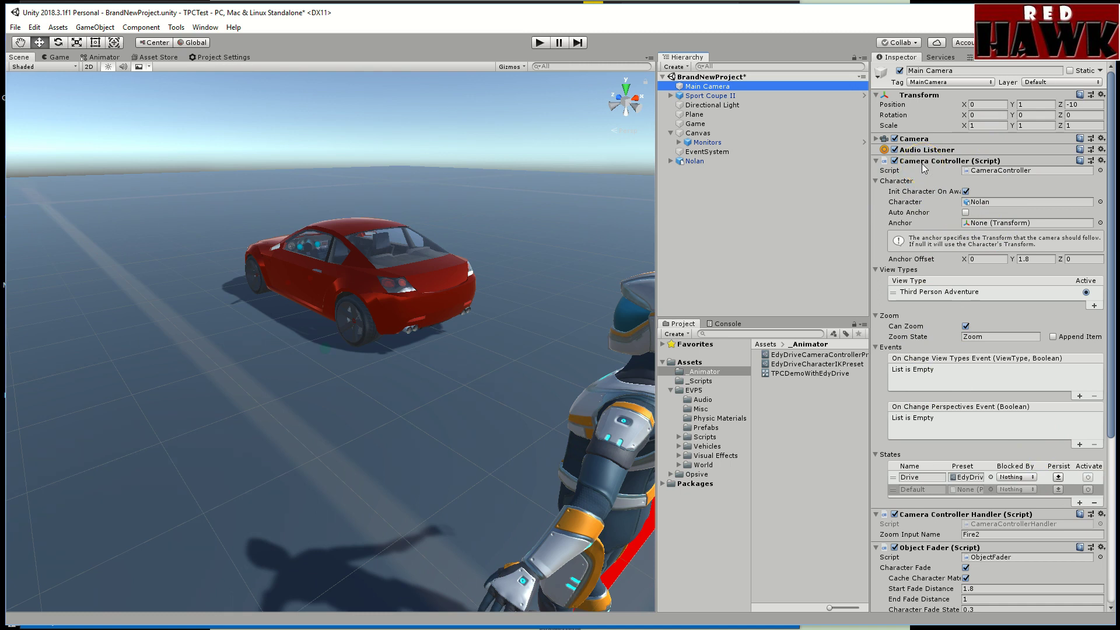
- Fold away the Main Camera's controller components and open the EVP5 Scripts folder
click(876, 162)
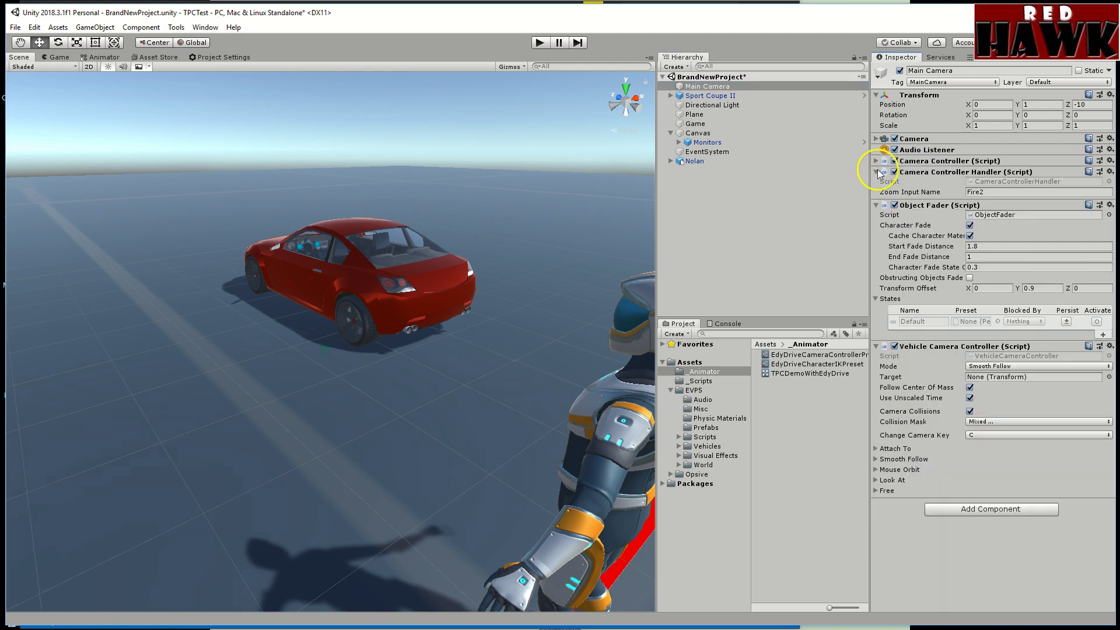
click(877, 172)
click(877, 183)
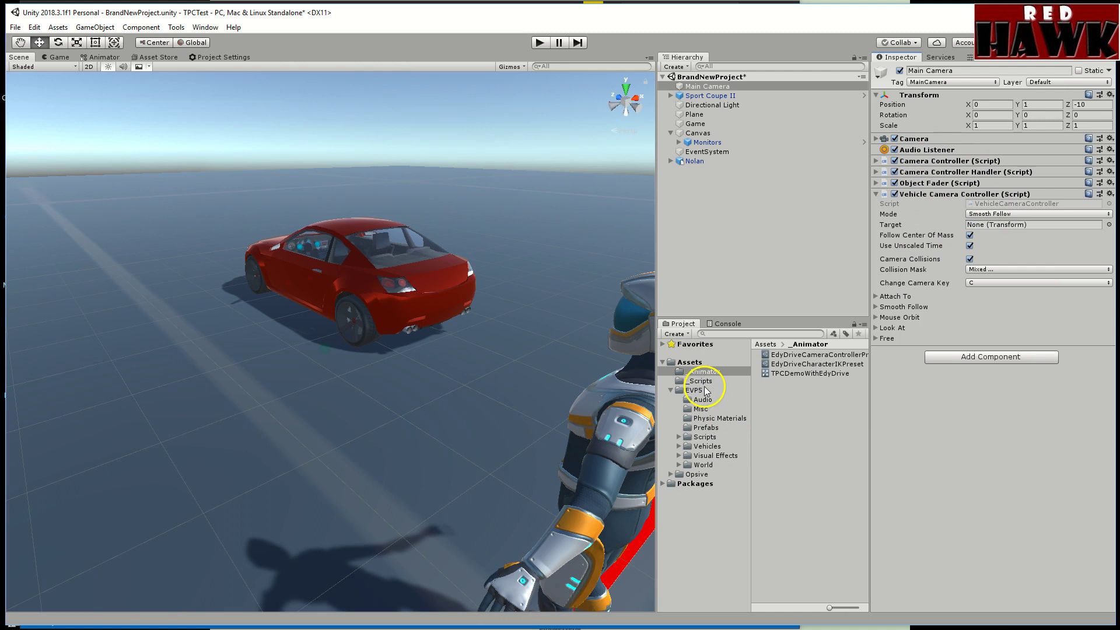
click(708, 438)
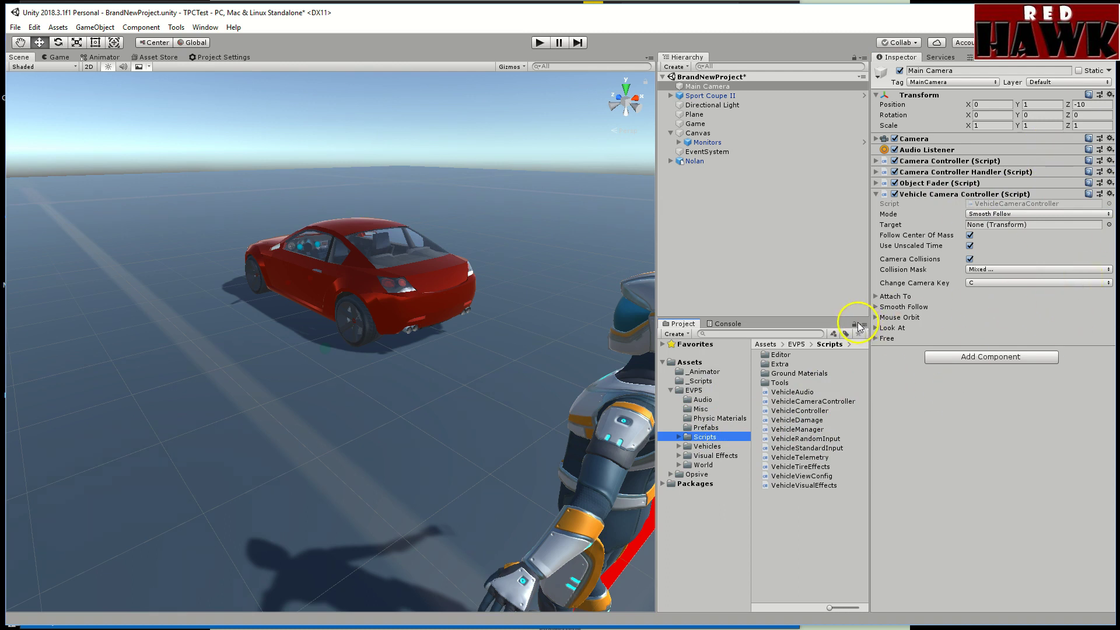
- Expand Camera Controller to confirm Nolan is its Character, then select Nolan
click(878, 194)
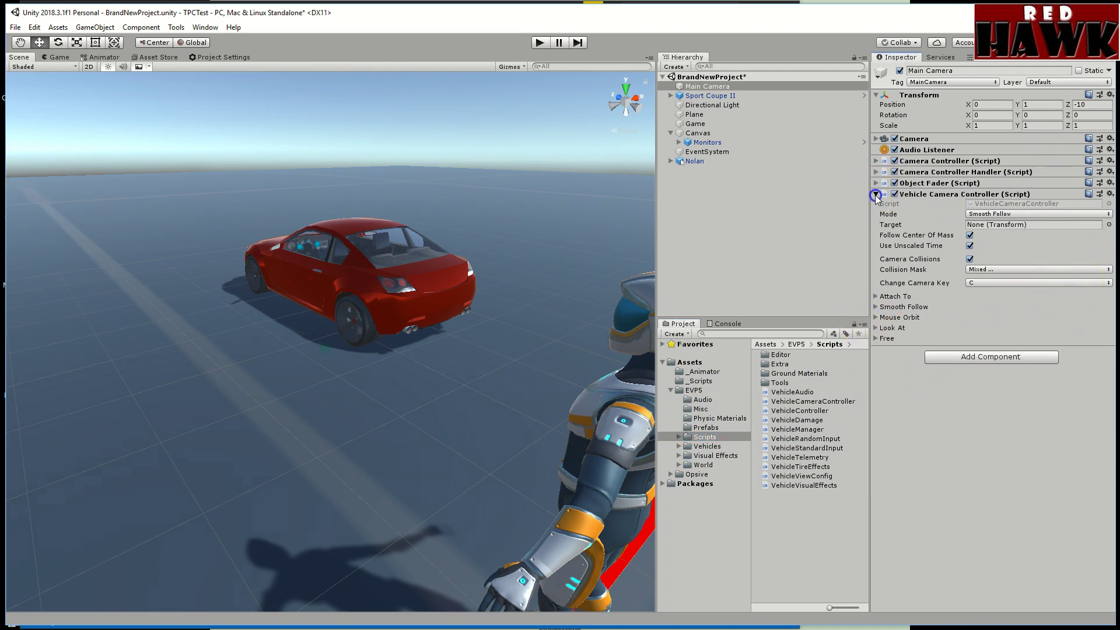
click(876, 161)
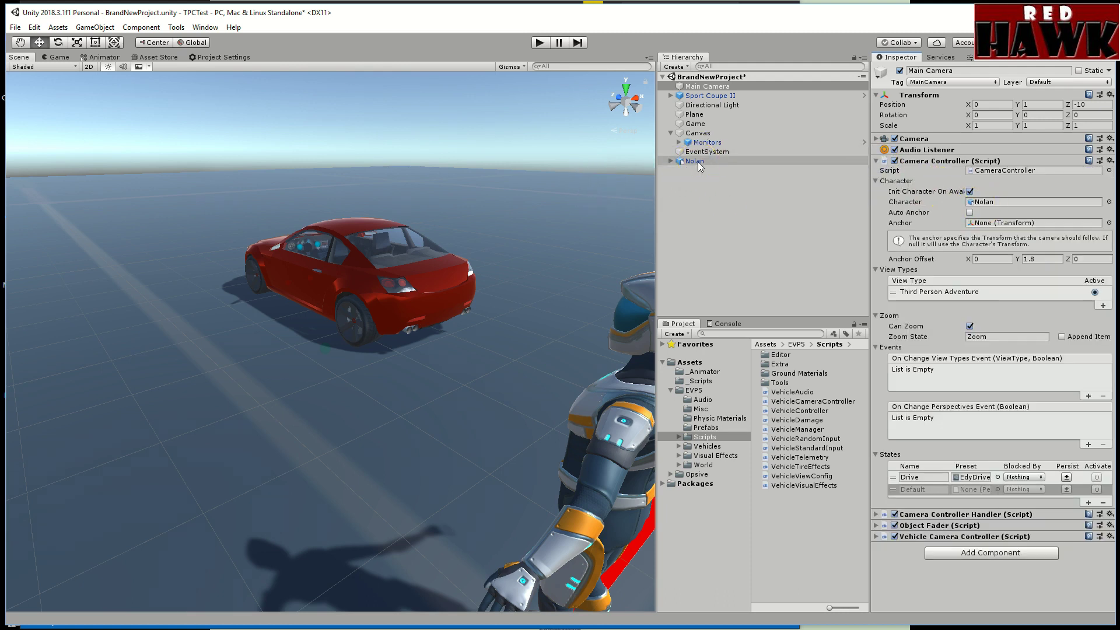
drag(700, 166, 1011, 208)
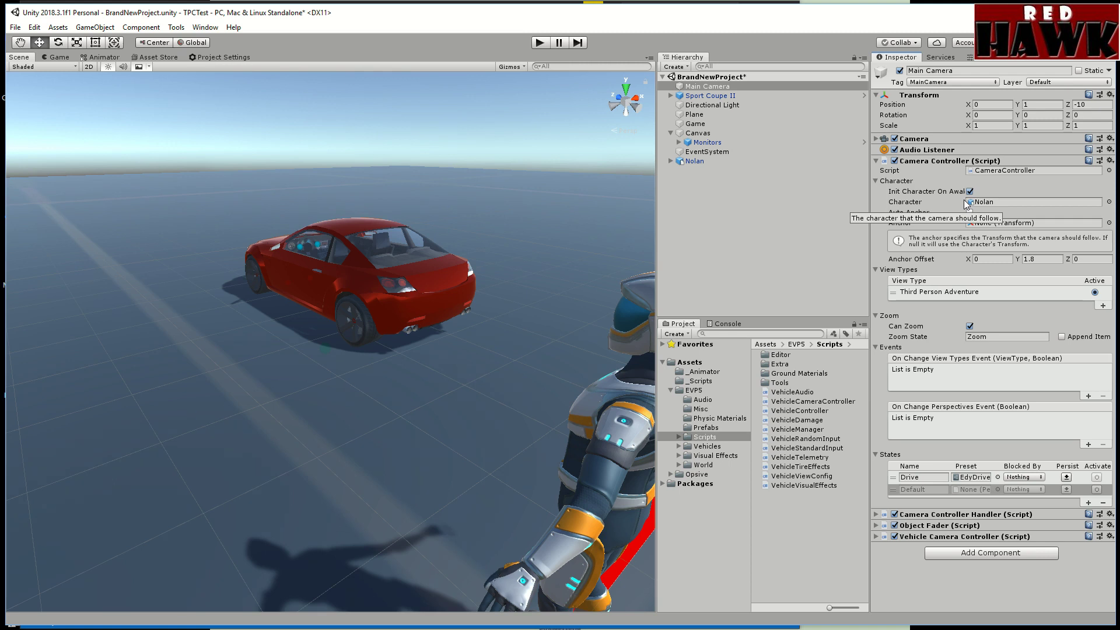
drag(708, 162, 710, 165)
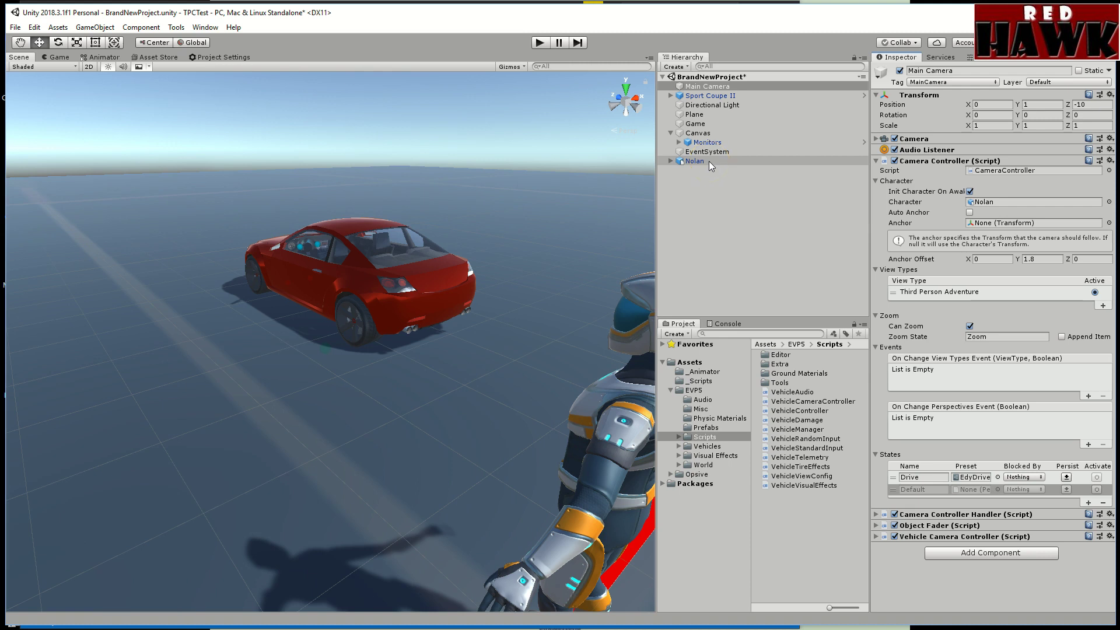
- Locate Nolan's TPCDemoWithEdyDrive controller and show its Drive Edy Vehicles graph in the Animator
click(709, 161)
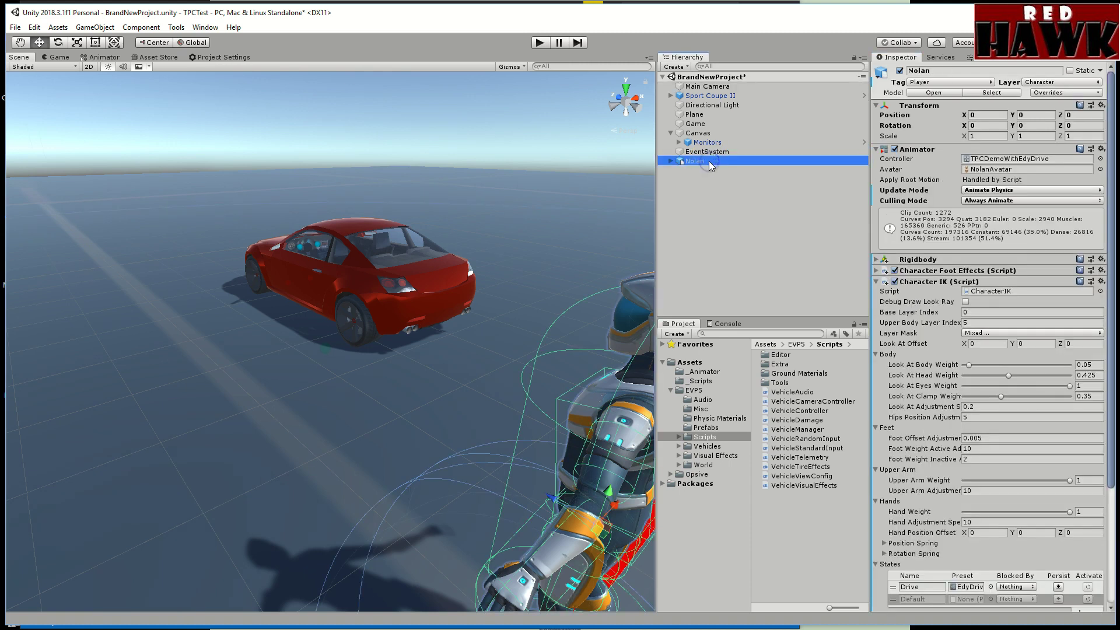
click(875, 281)
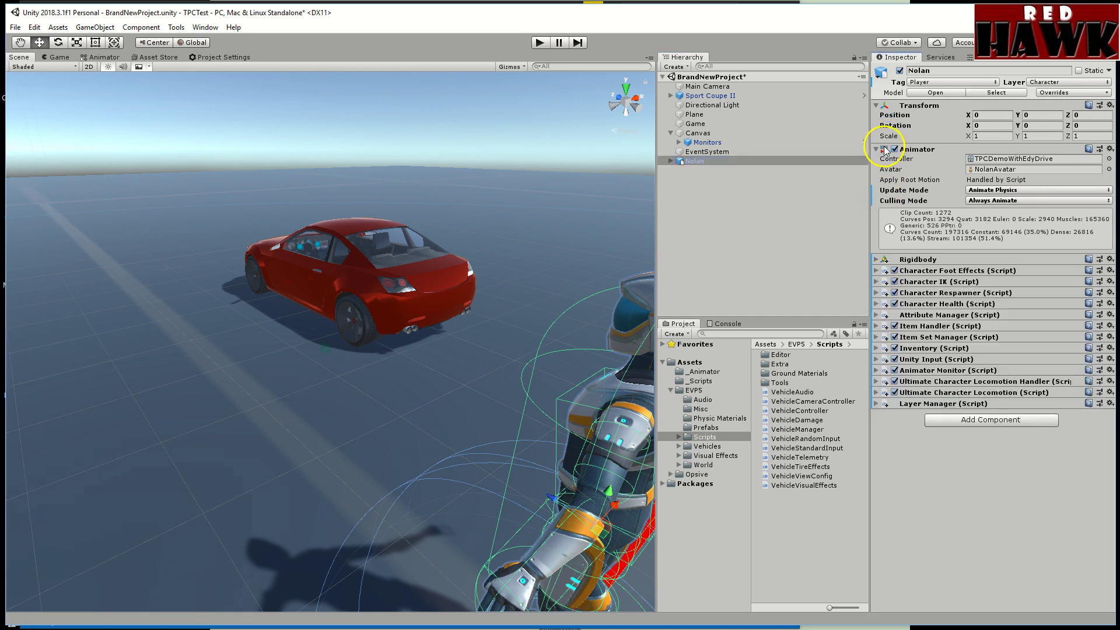
click(1046, 159)
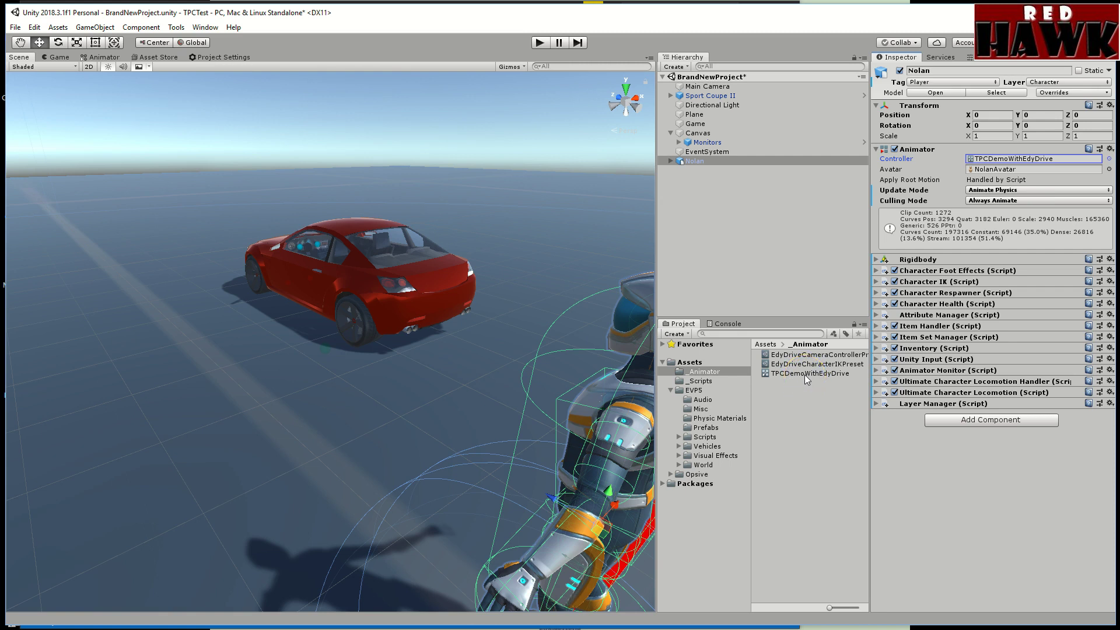
click(782, 377)
click(824, 377)
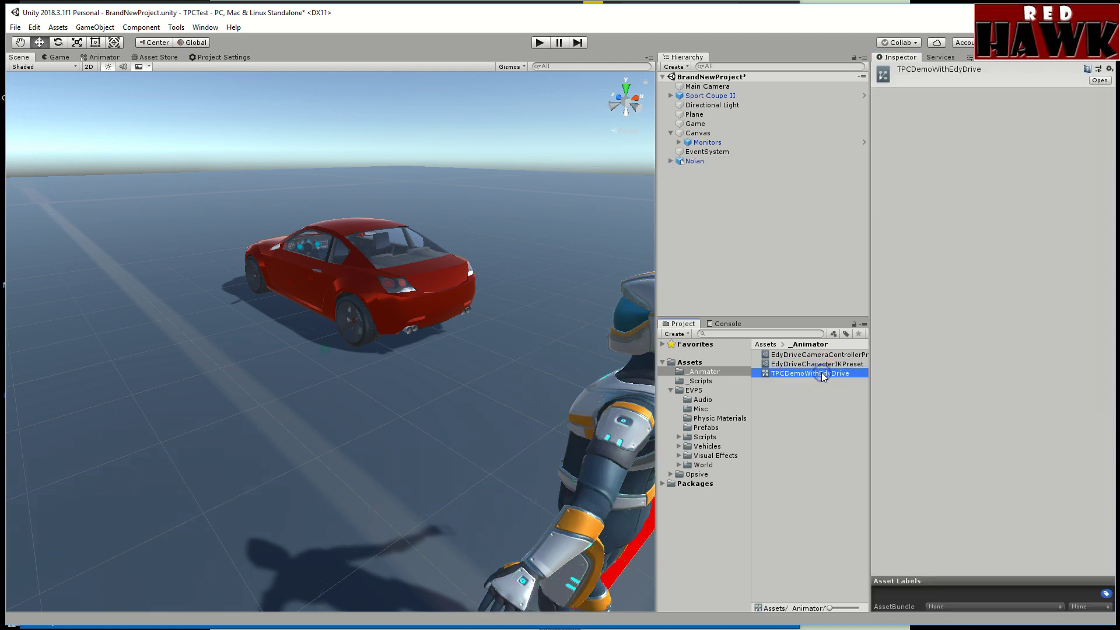
click(97, 57)
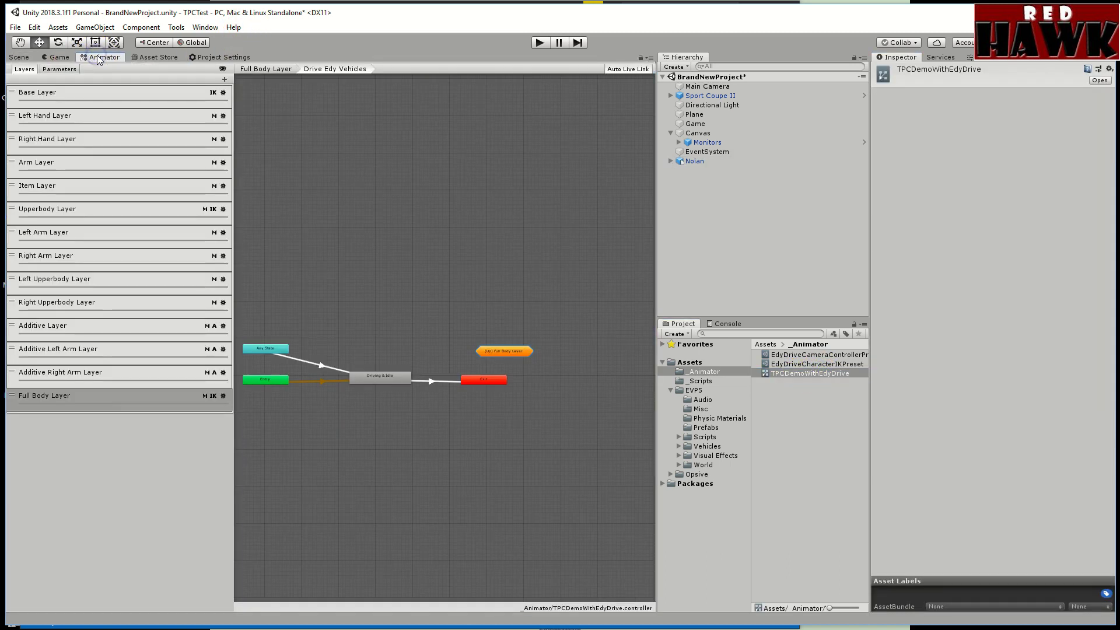
- Go up to the Full Body Layer's top-level graph and bring up the canvas context menu
click(276, 68)
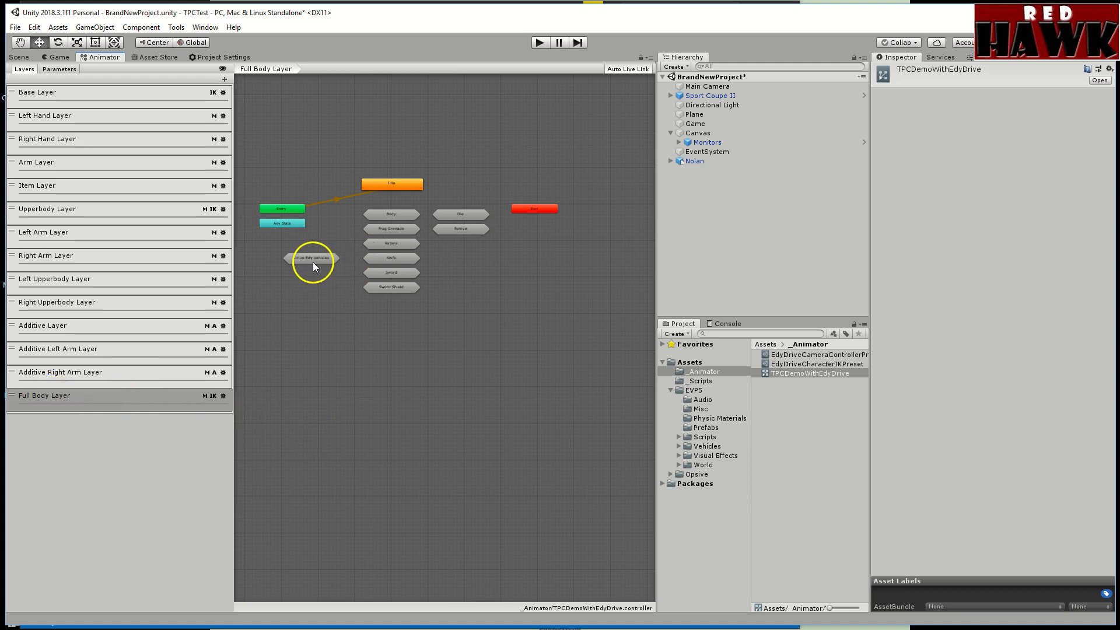
right_click(324, 328)
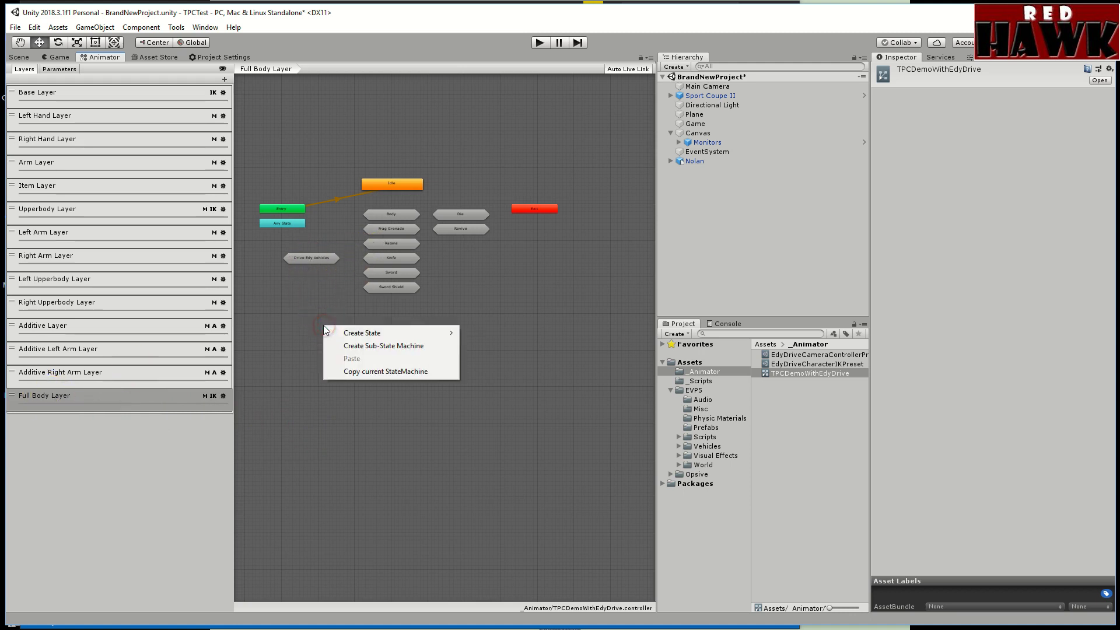
- Add a test empty state to the graph, then delete it
mouse_move(371, 333)
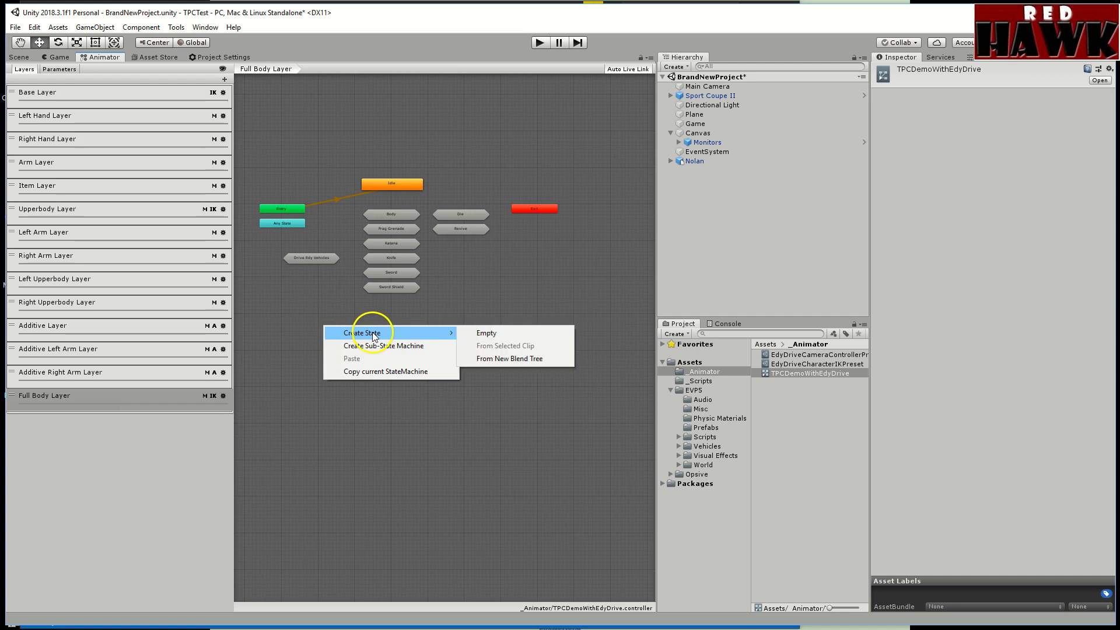
click(501, 333)
right_click(347, 331)
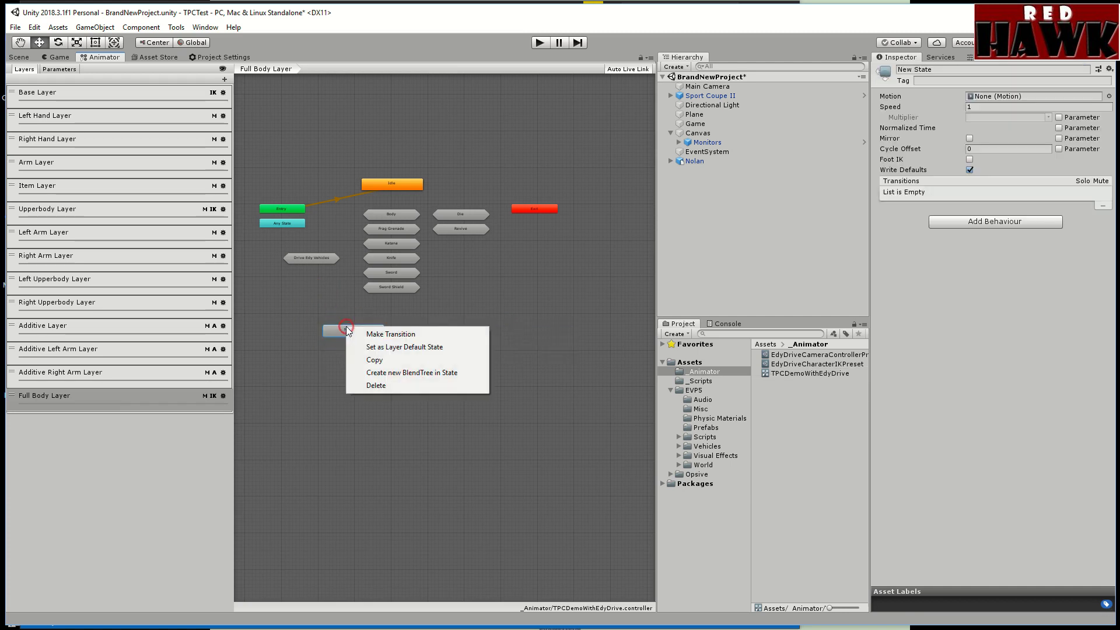
click(382, 385)
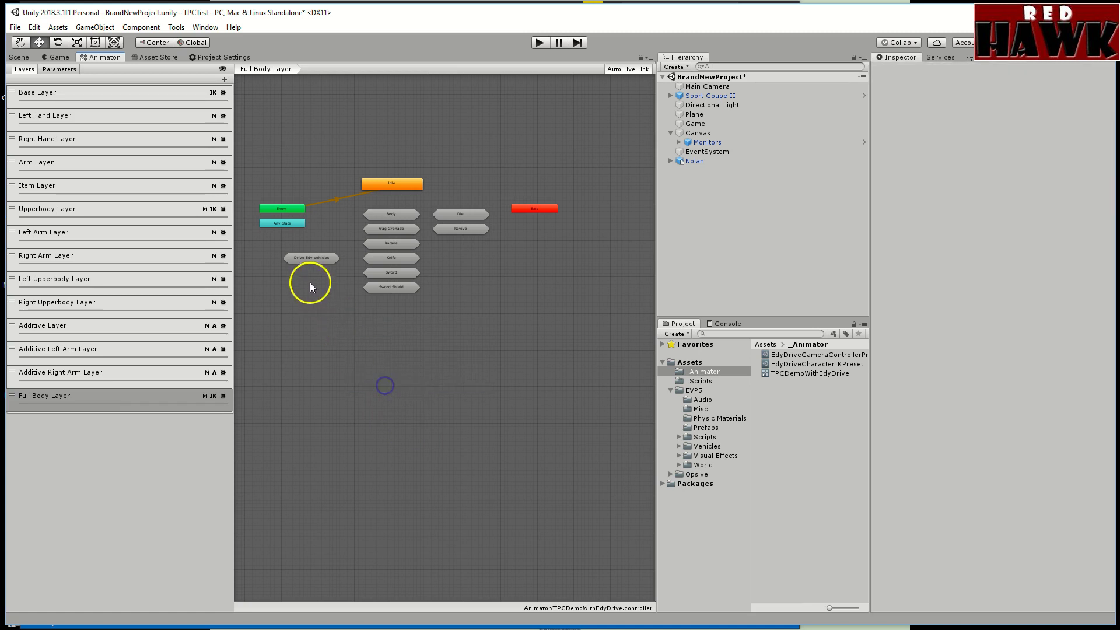
- Add a test sub-state machine to the graph, then delete it
right_click(279, 284)
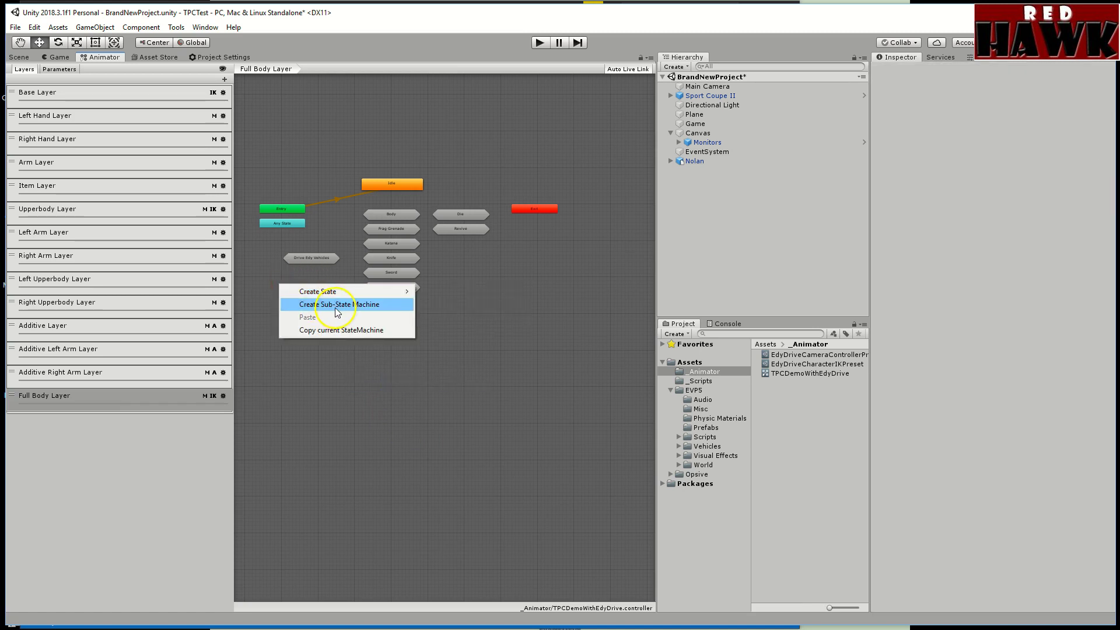
click(330, 305)
right_click(300, 292)
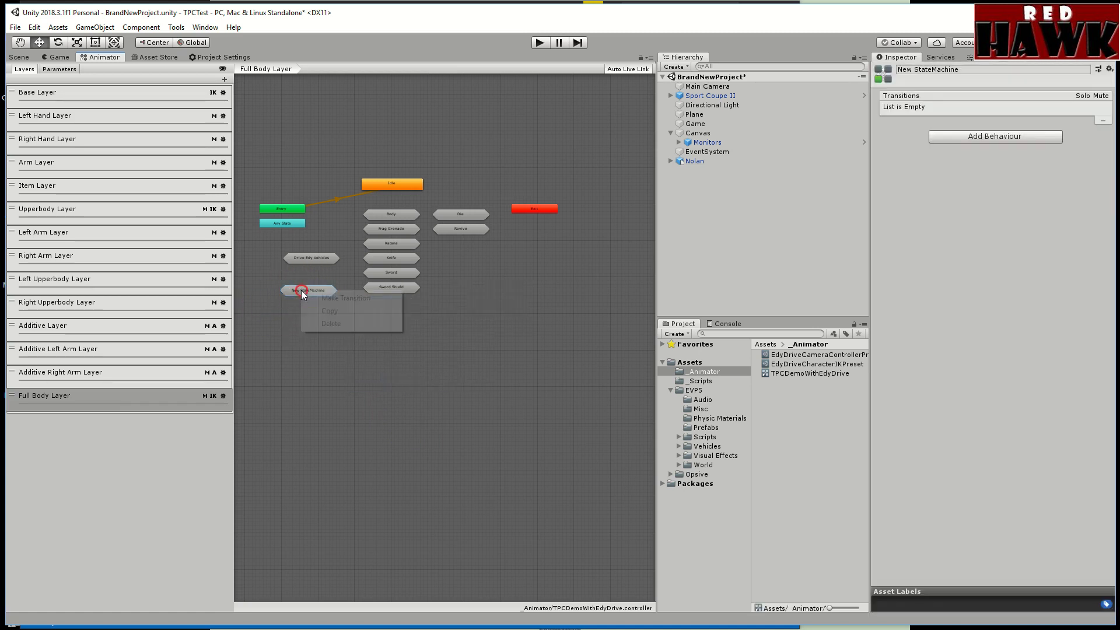
click(331, 321)
double_click(320, 257)
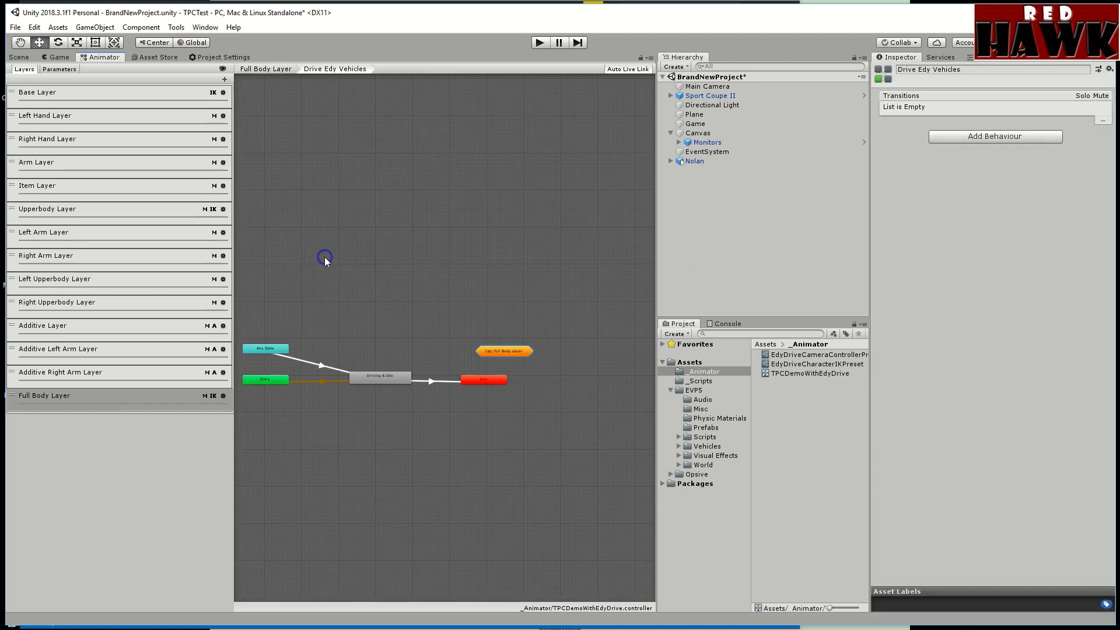
click(278, 354)
click(383, 379)
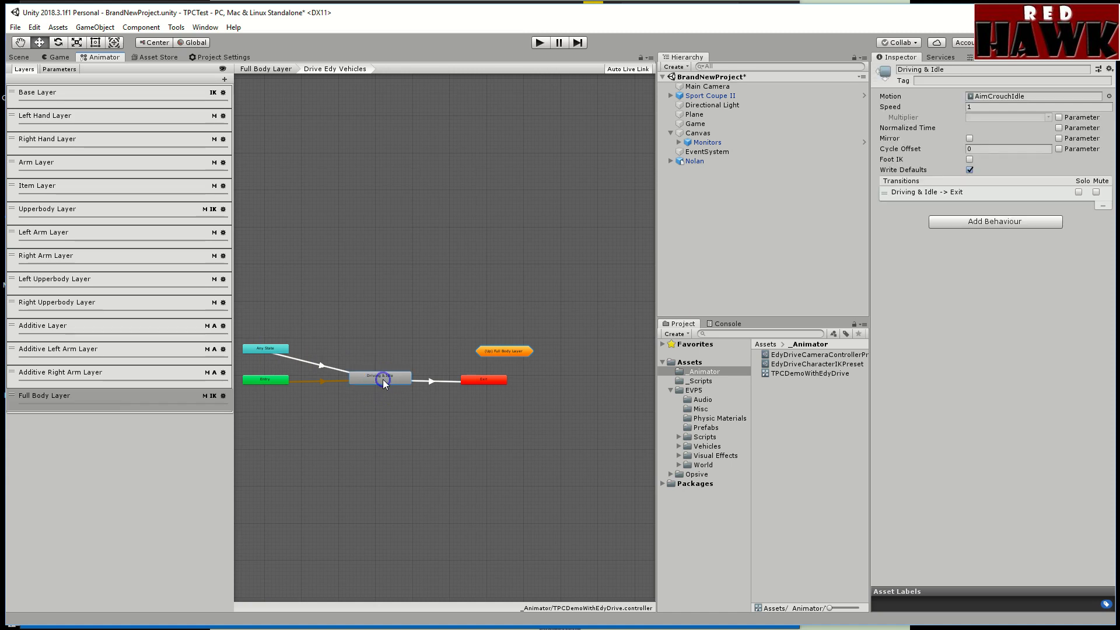
right_click(373, 322)
mouse_move(443, 327)
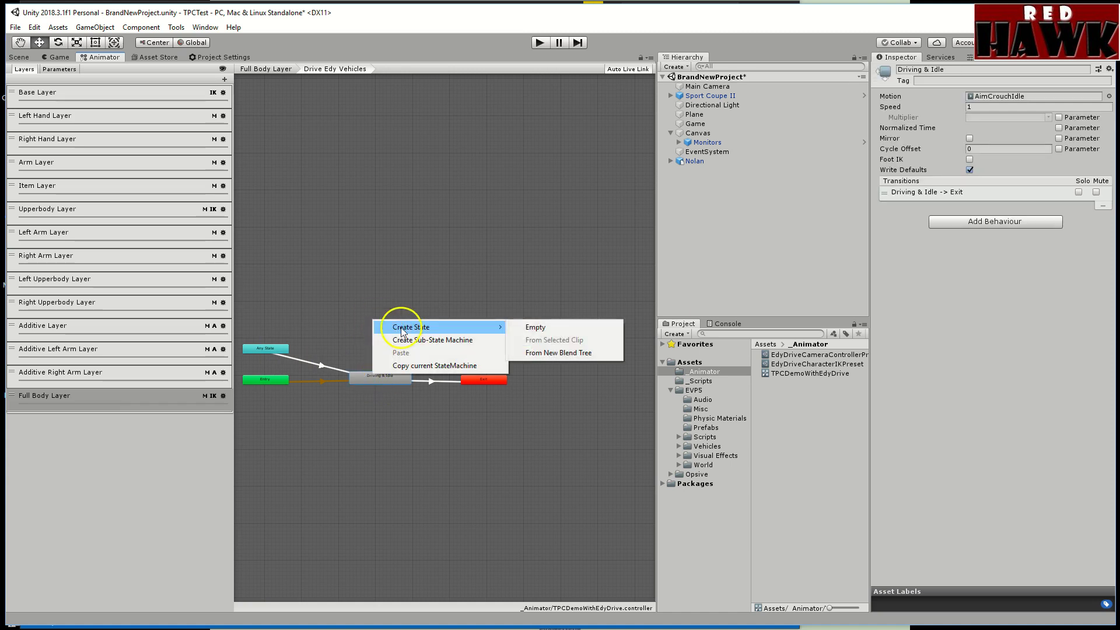
click(562, 332)
right_click(398, 328)
click(427, 385)
click(379, 377)
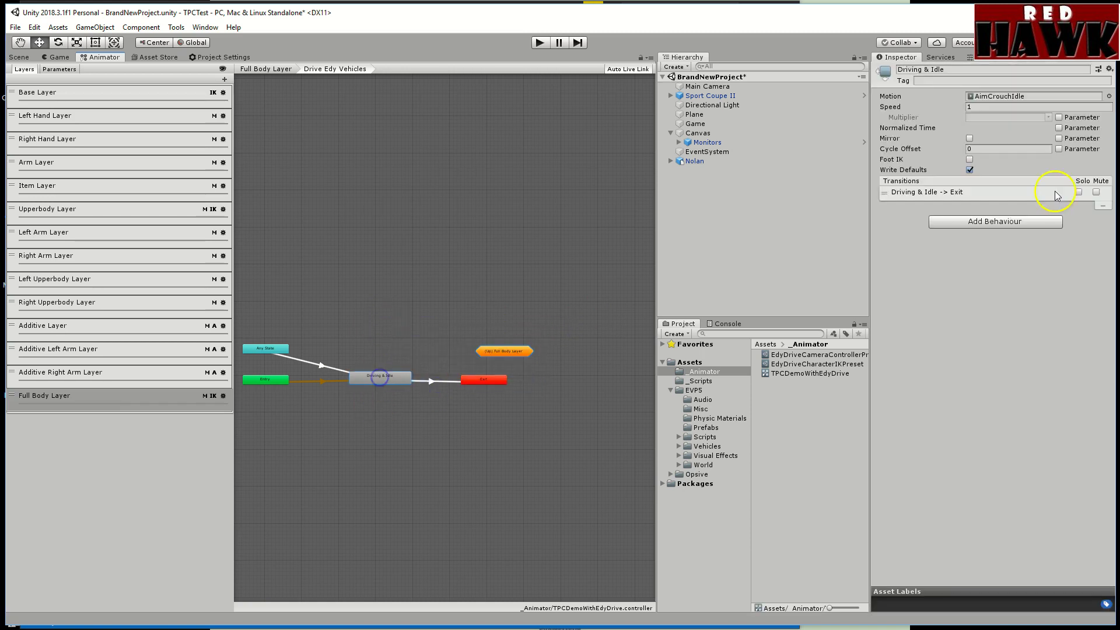
click(1008, 98)
double_click(1009, 99)
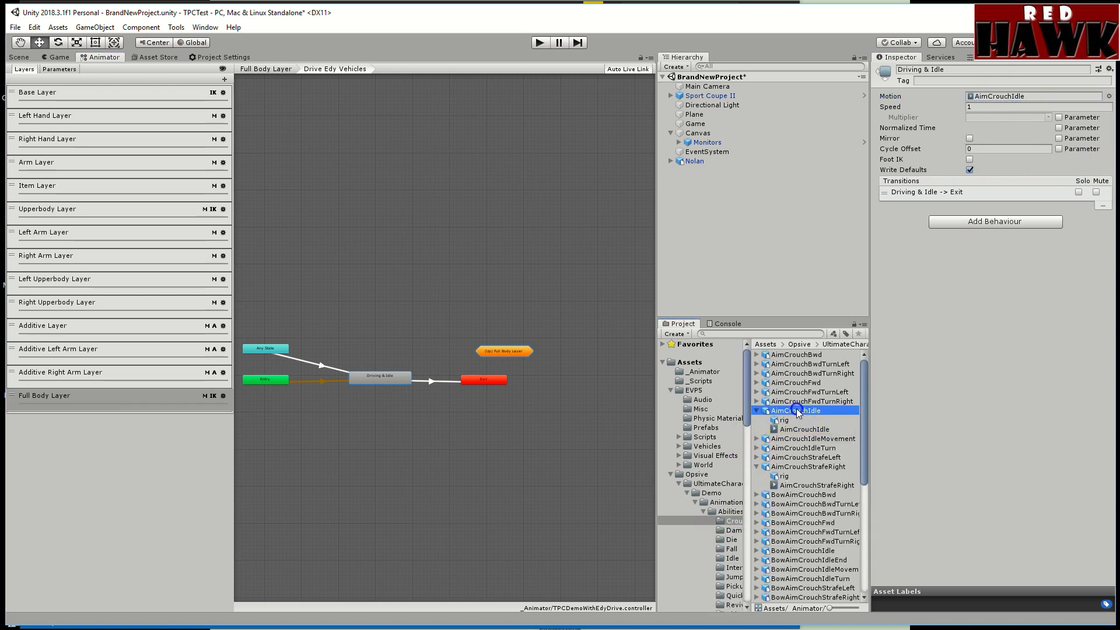
click(881, 348)
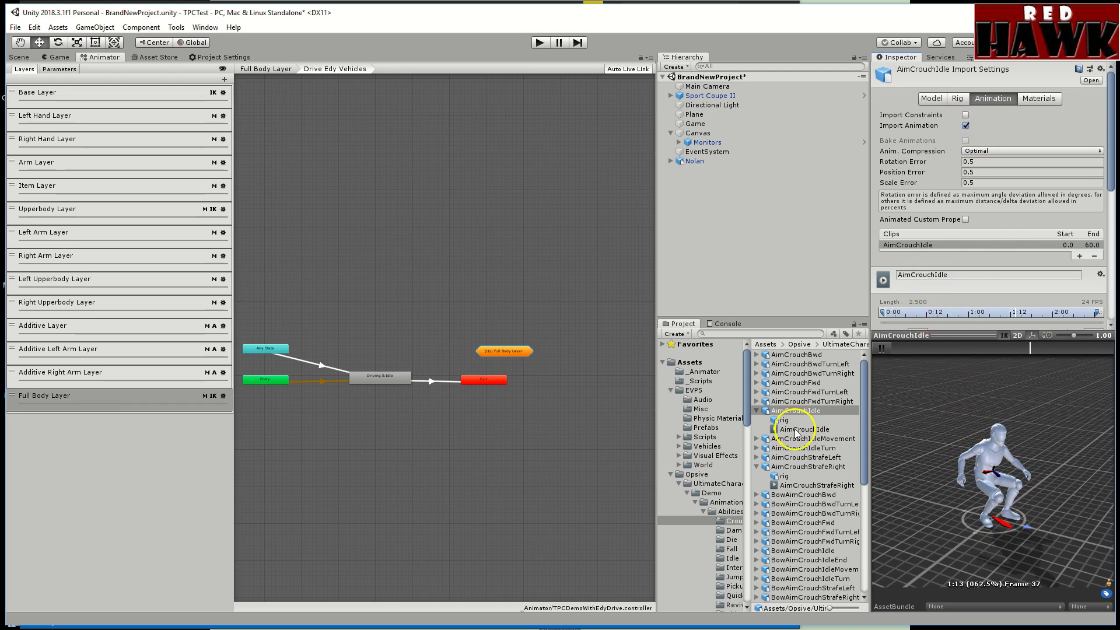
click(373, 379)
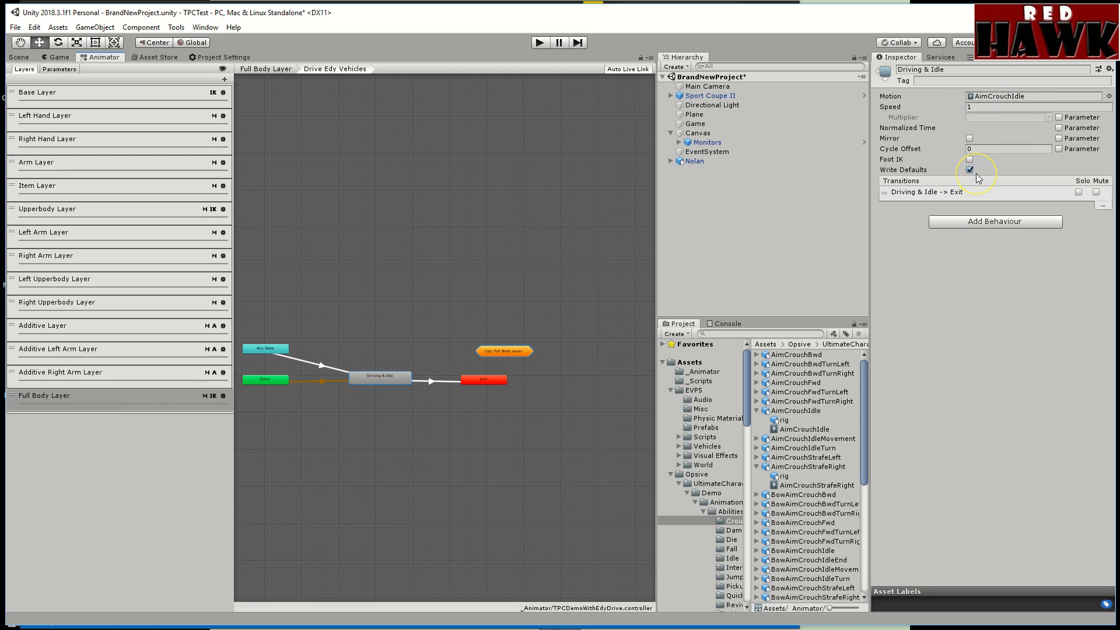
- Check the AnyState→Driving & Idle and Driving & Idle→Exit transitions for their AbilityIndex 701 conditions
click(297, 360)
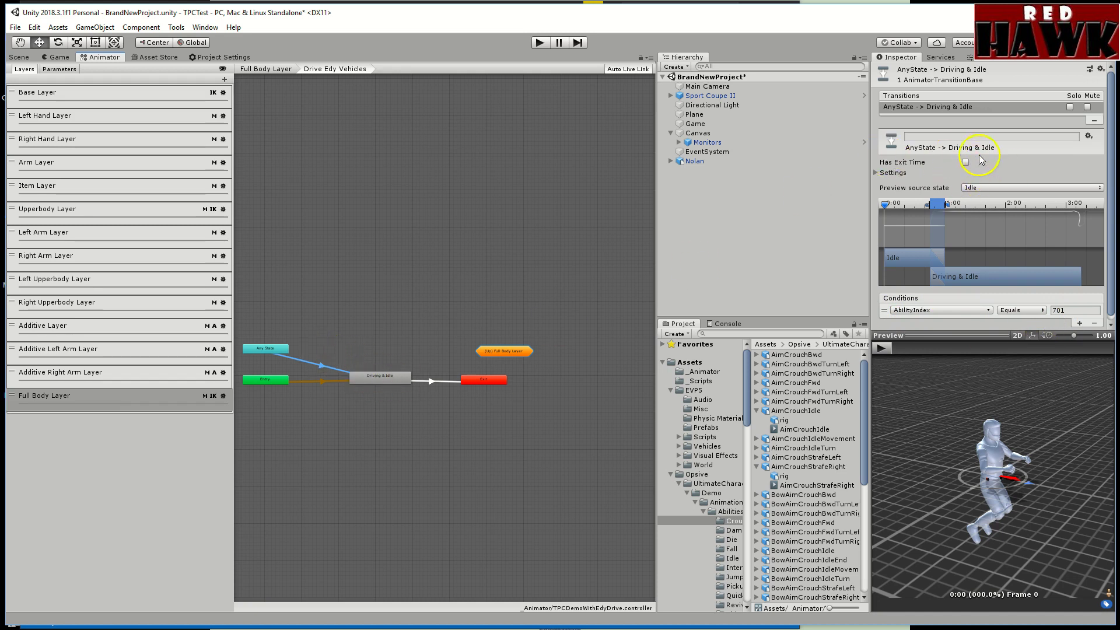
click(368, 377)
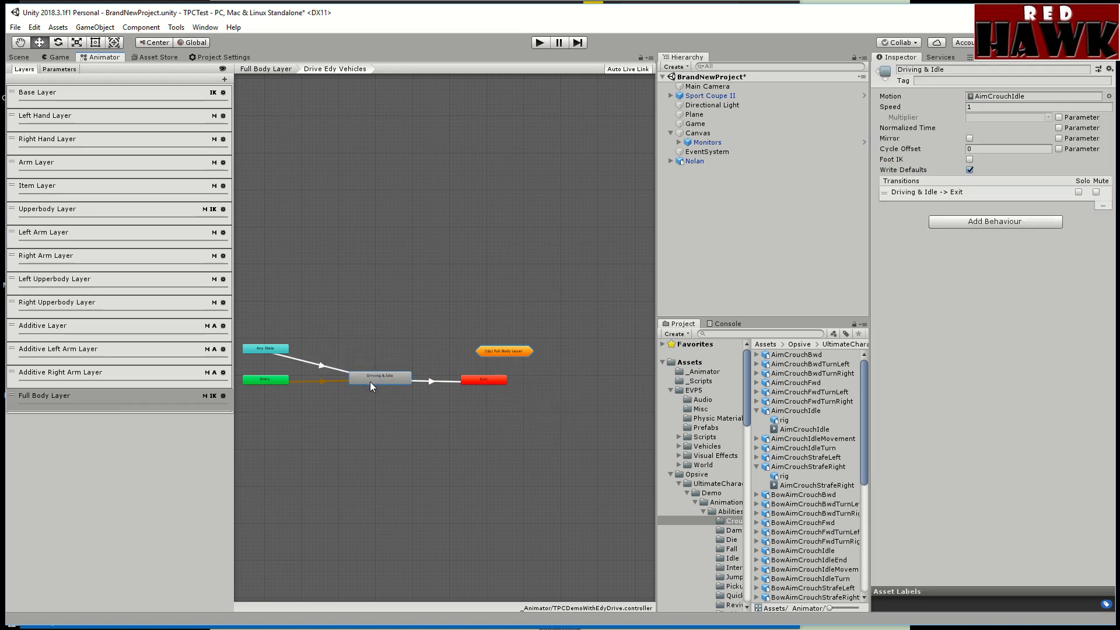
click(446, 383)
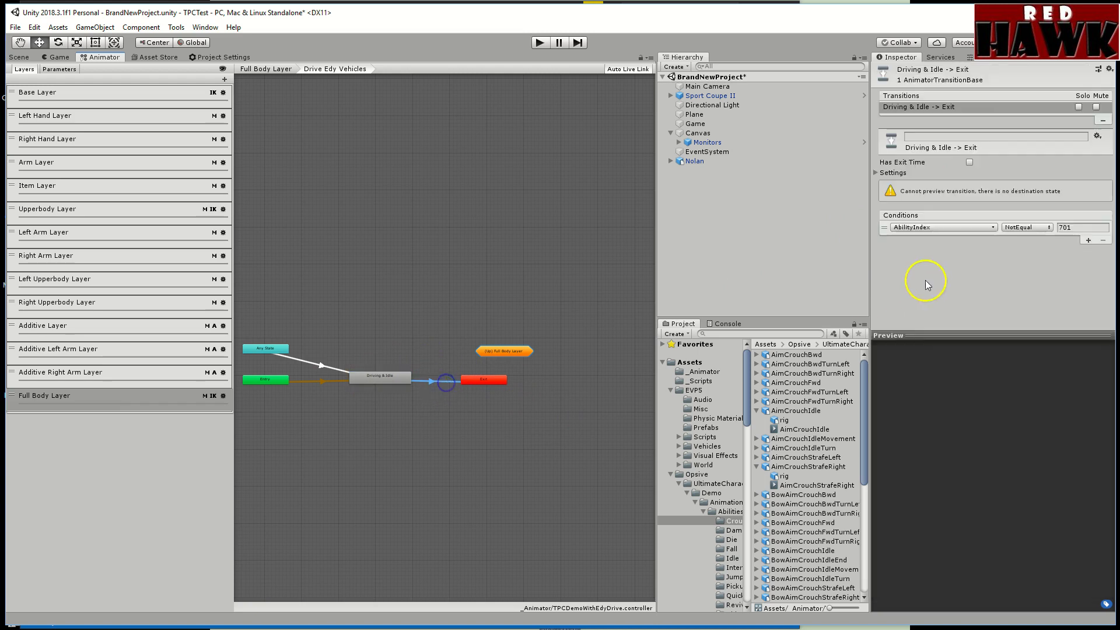
click(1078, 228)
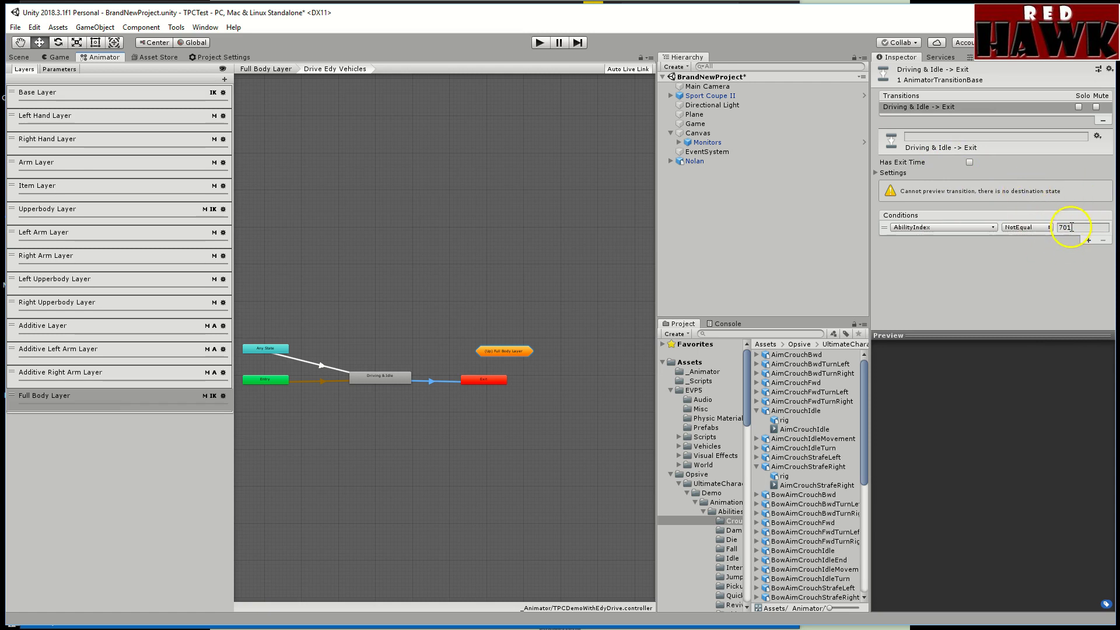
- Expand Ultimate Character Locomotion on Nolan and confirm Edy Drive Ability's Object ID is 701
click(705, 166)
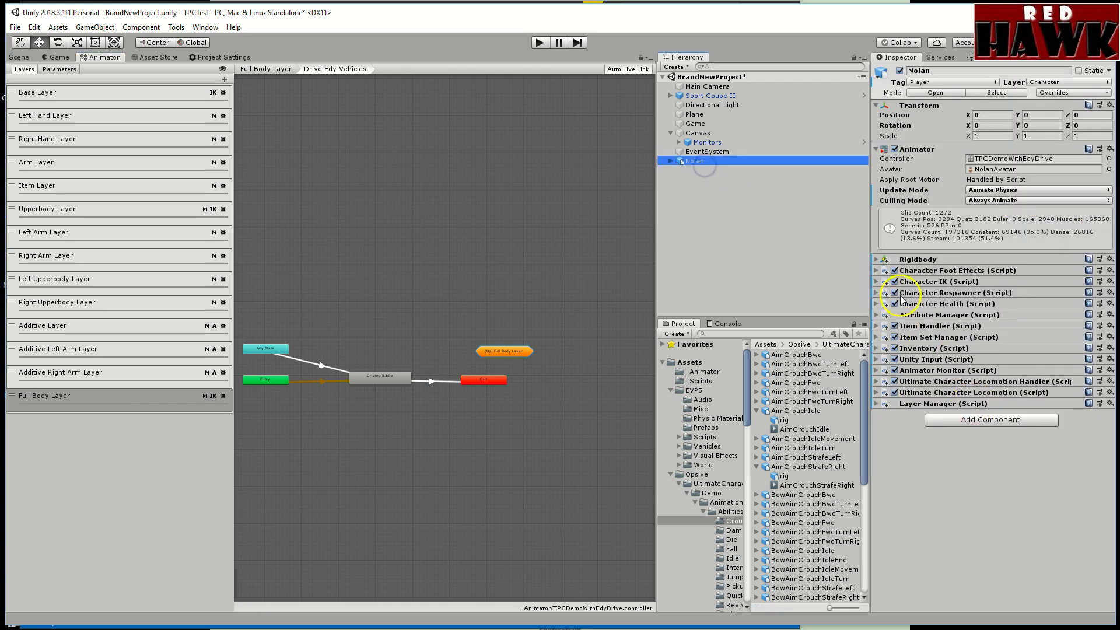
click(876, 393)
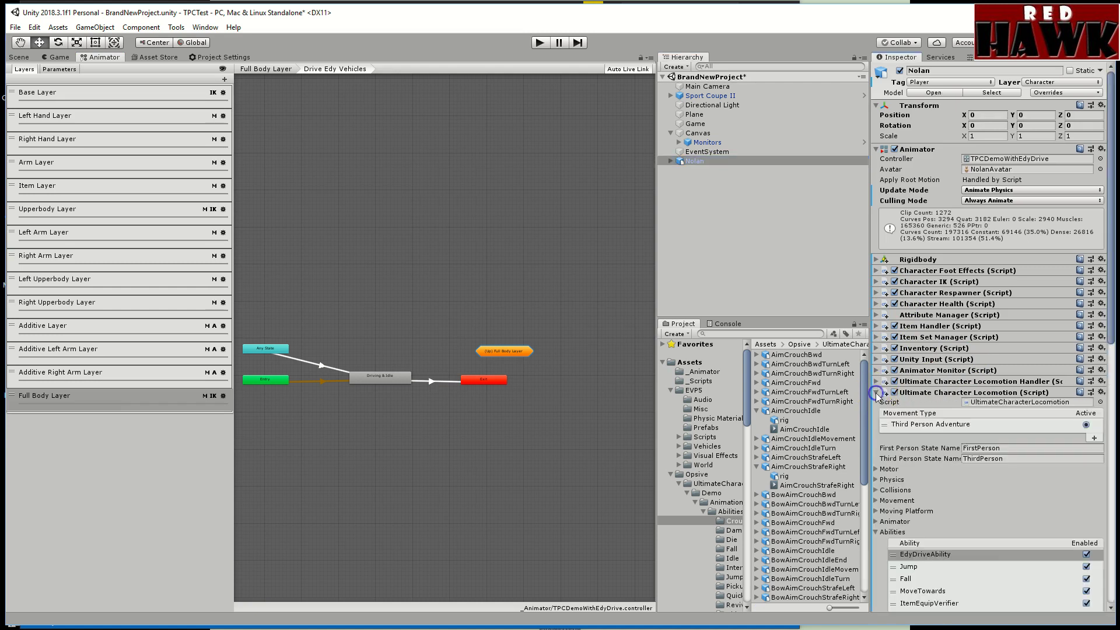
scroll(913, 409, down, 8)
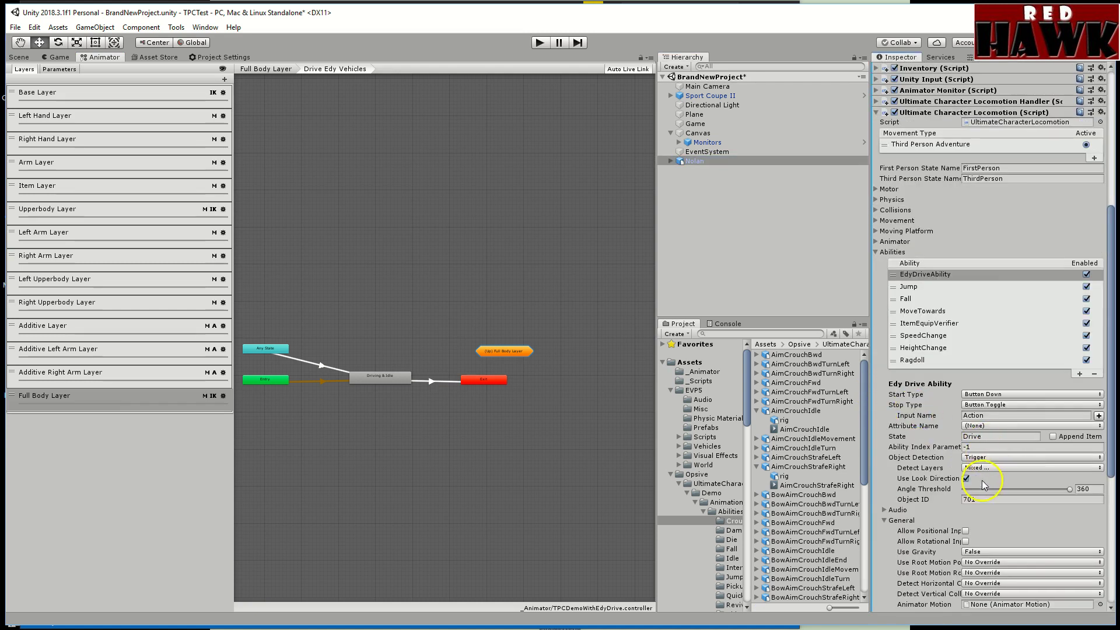
click(979, 499)
- Select the TPCDemoWithEdyDrive controller in the _Animator folder
click(711, 231)
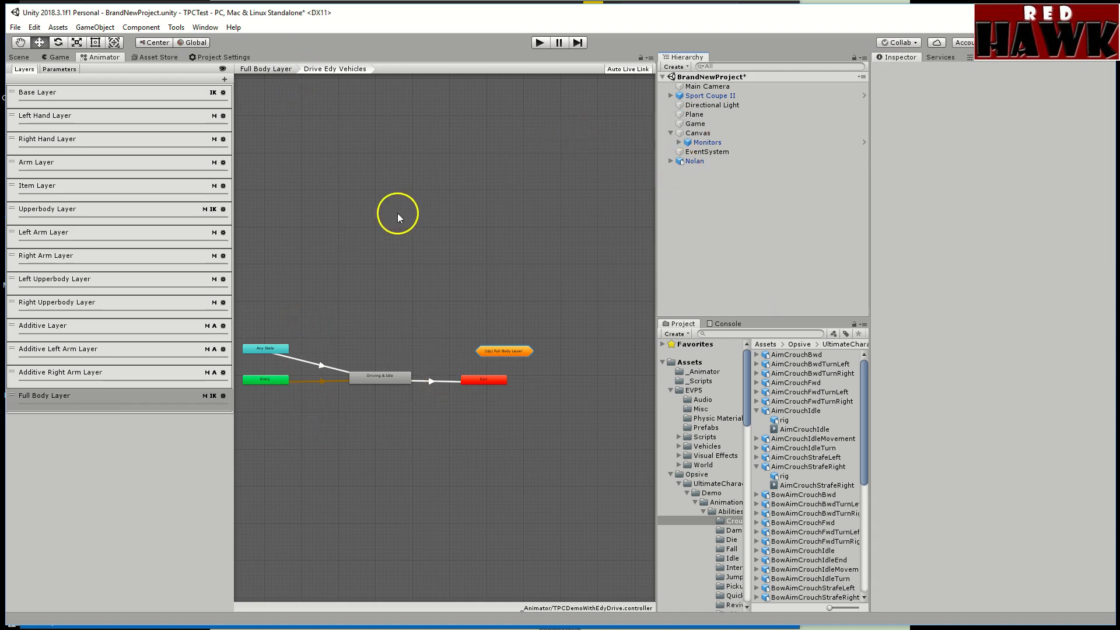
click(703, 372)
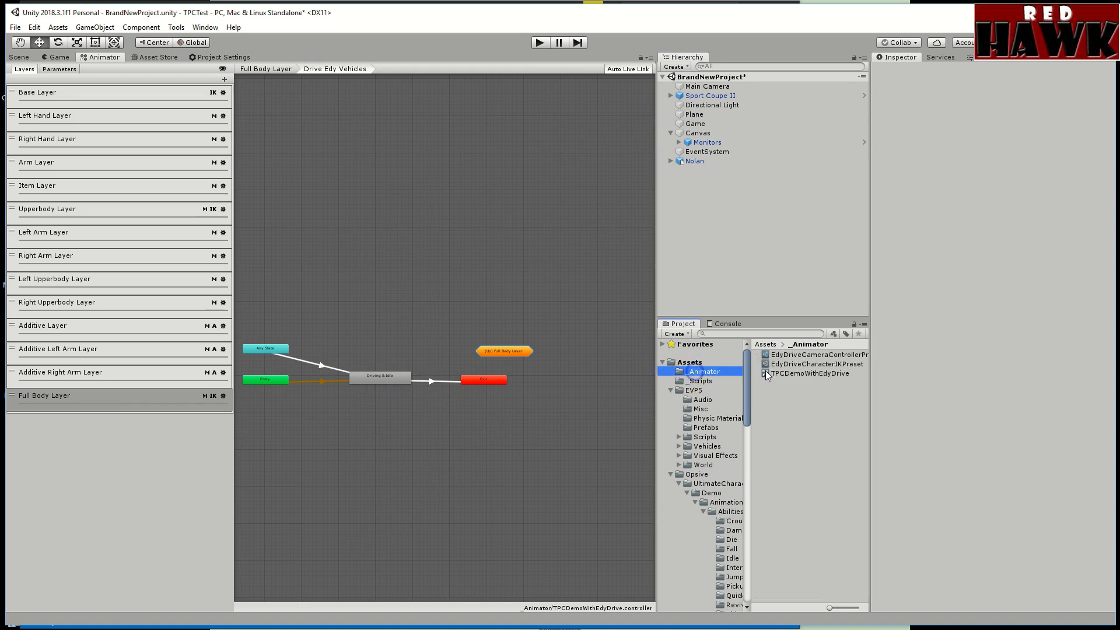
click(822, 373)
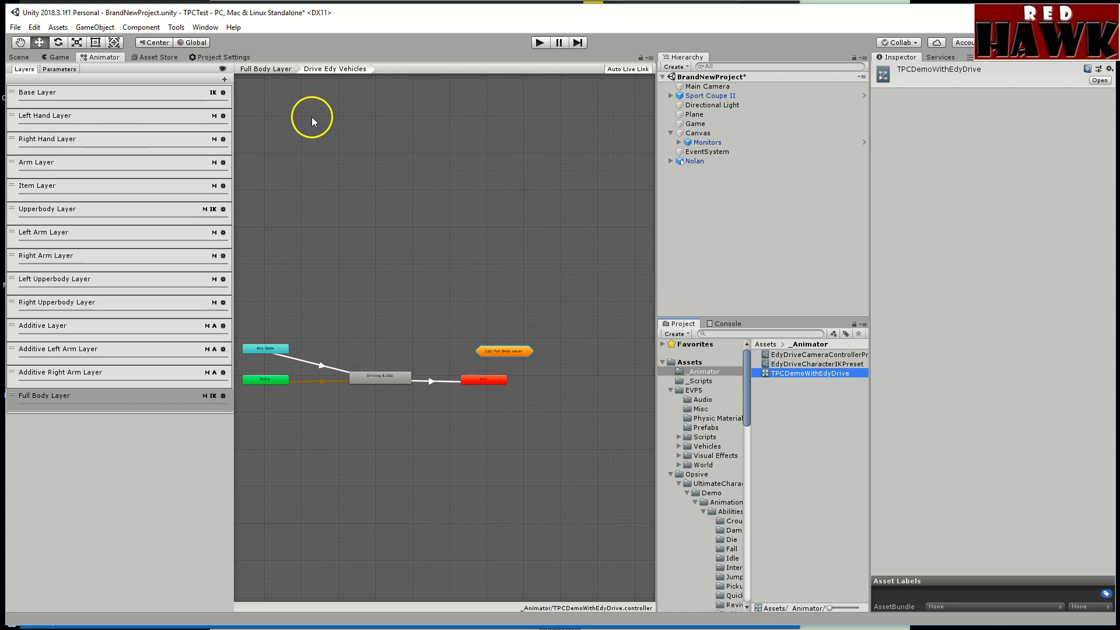
- Review Sport Coupe II's Edy Vehicle Manager fields and expand the car to list its children
click(19, 57)
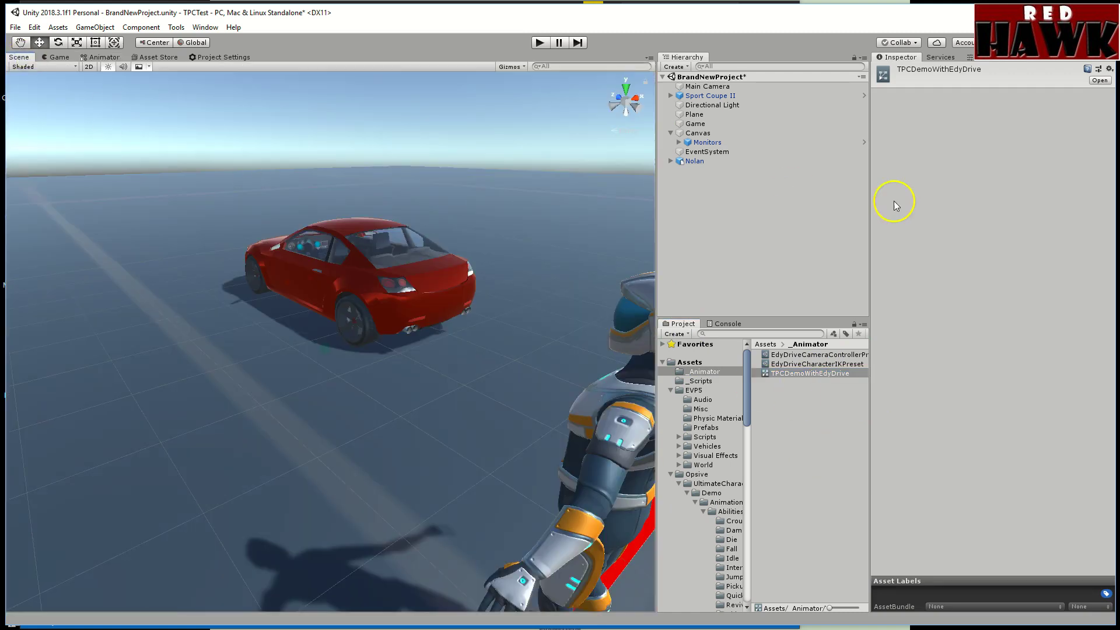
click(699, 98)
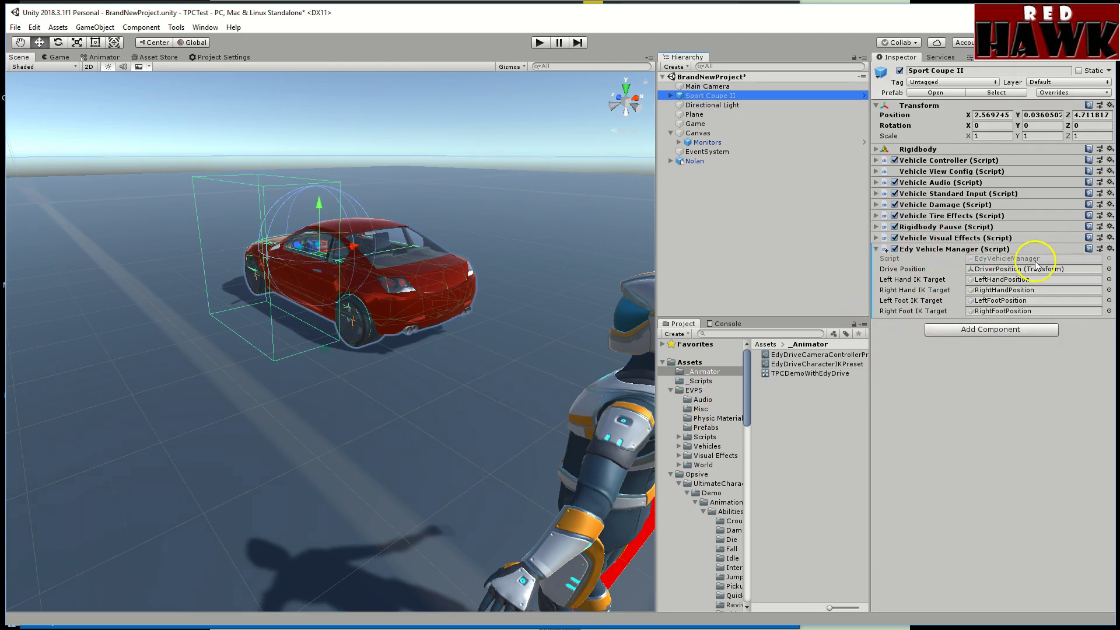
click(699, 381)
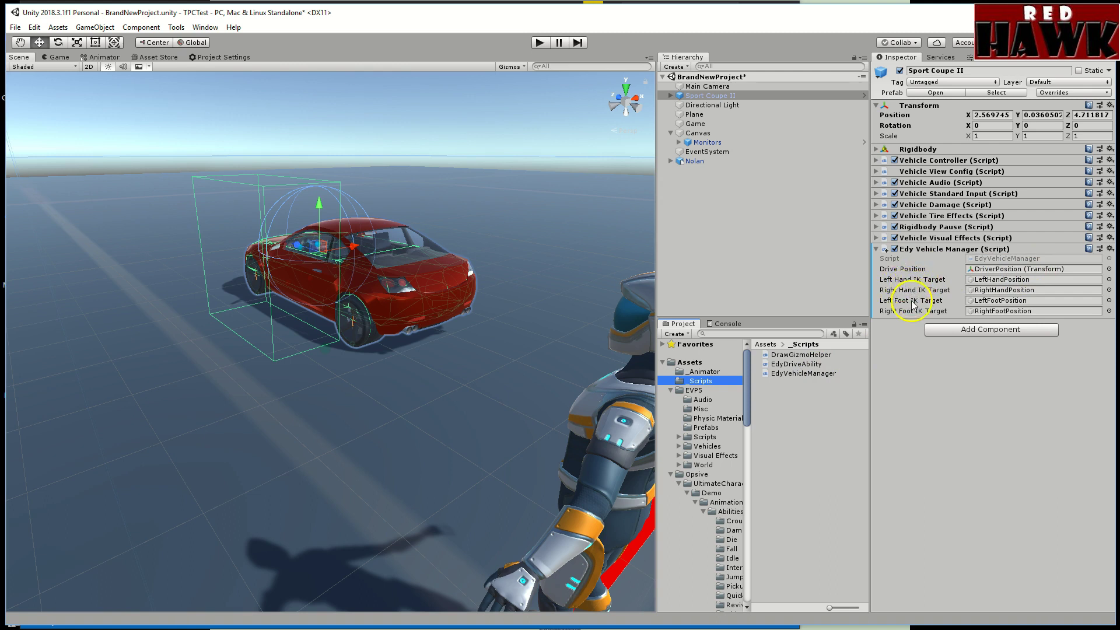
mouse_move(912, 315)
click(671, 95)
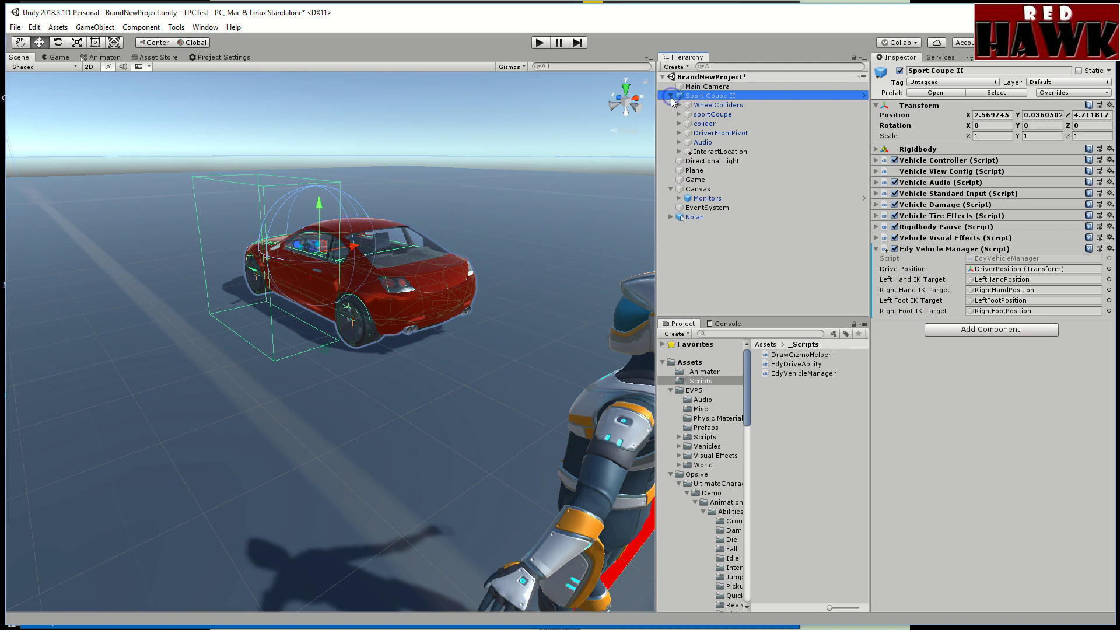
click(686, 66)
- Inspect InteractLocation: position X -1.5, Y 1, a 1×2×2 trigger Box Collider, Object Identifier 701
click(729, 273)
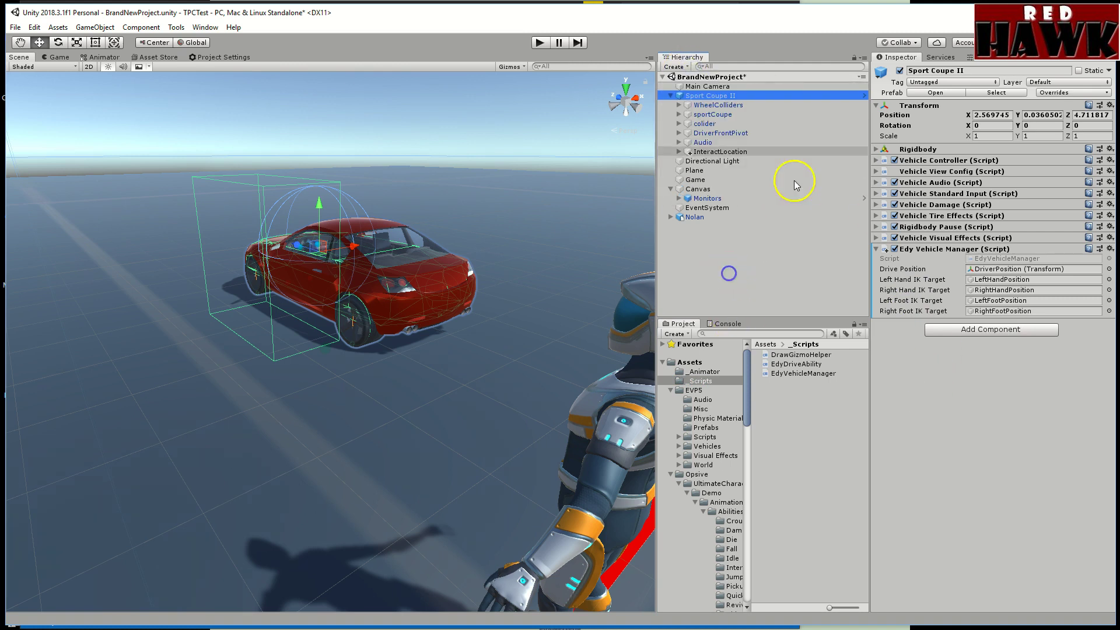
click(731, 153)
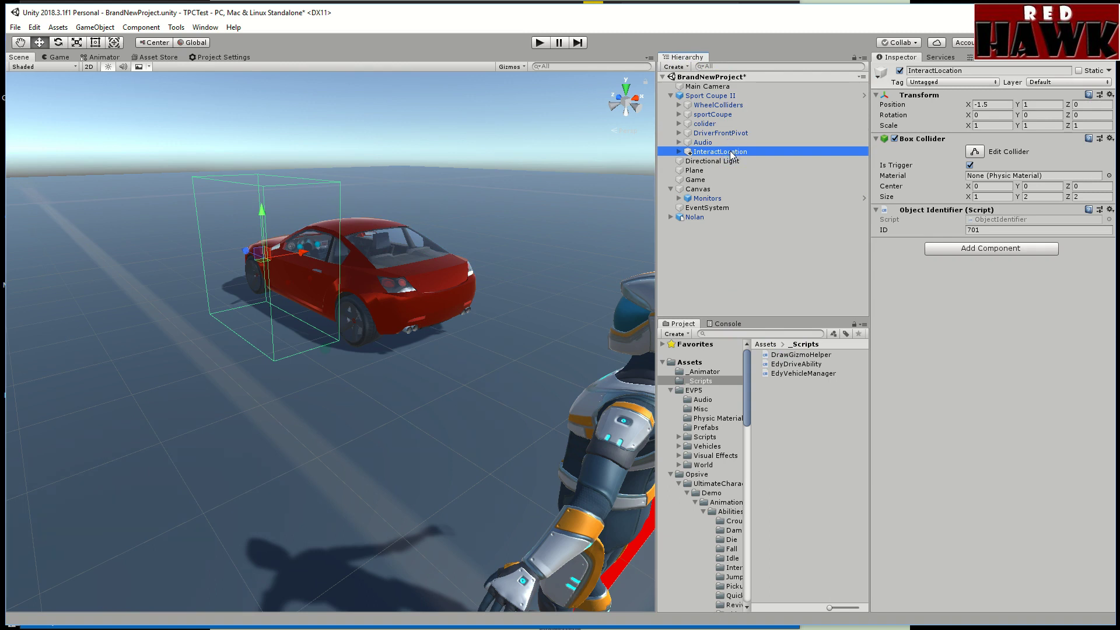
click(978, 104)
click(972, 249)
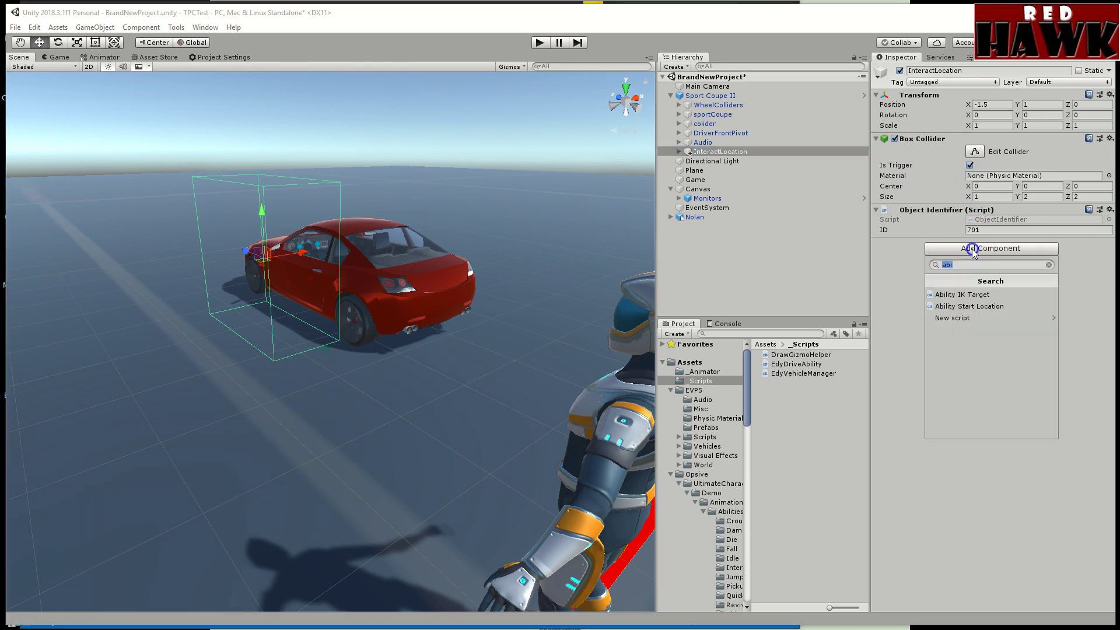
text(bo)
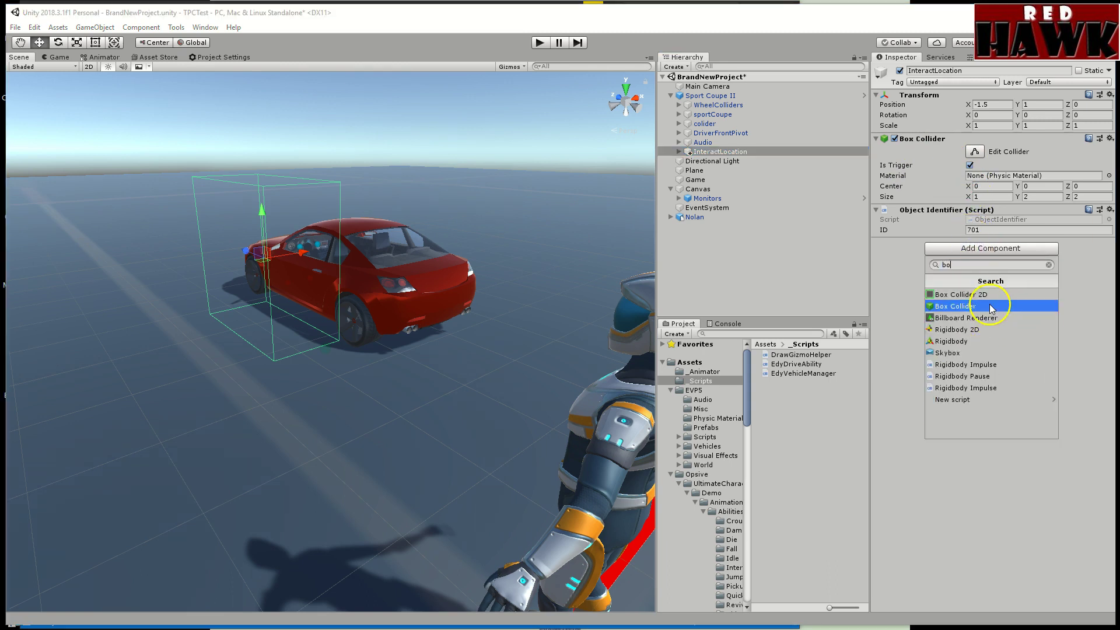
click(1042, 560)
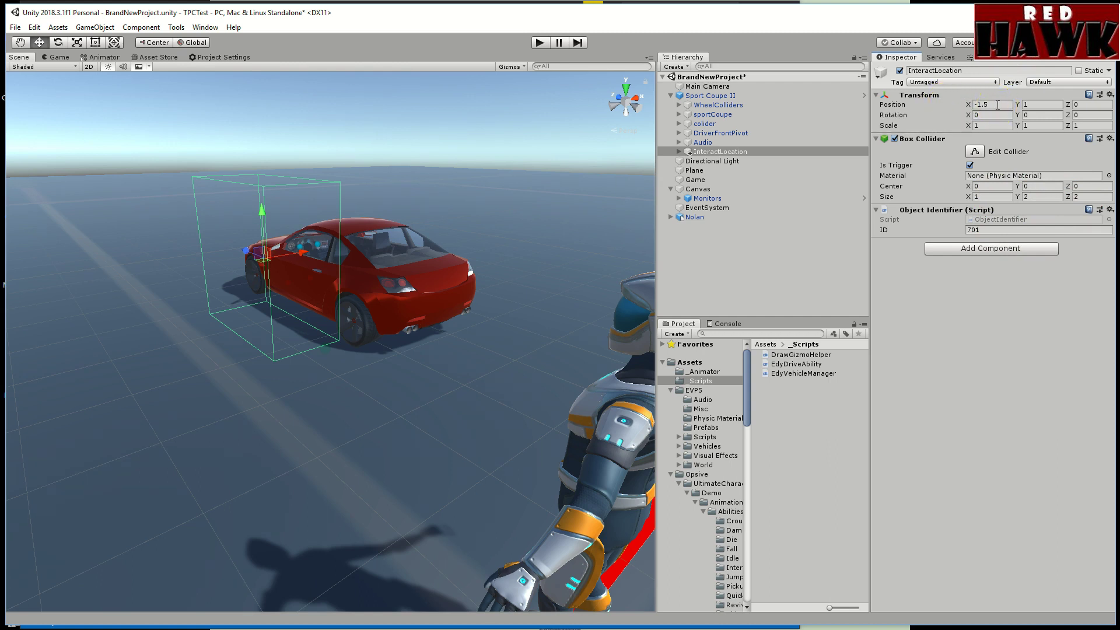
click(1082, 107)
- Add an Object Identifier, then remove the duplicate so one with ID 701 remains
click(999, 247)
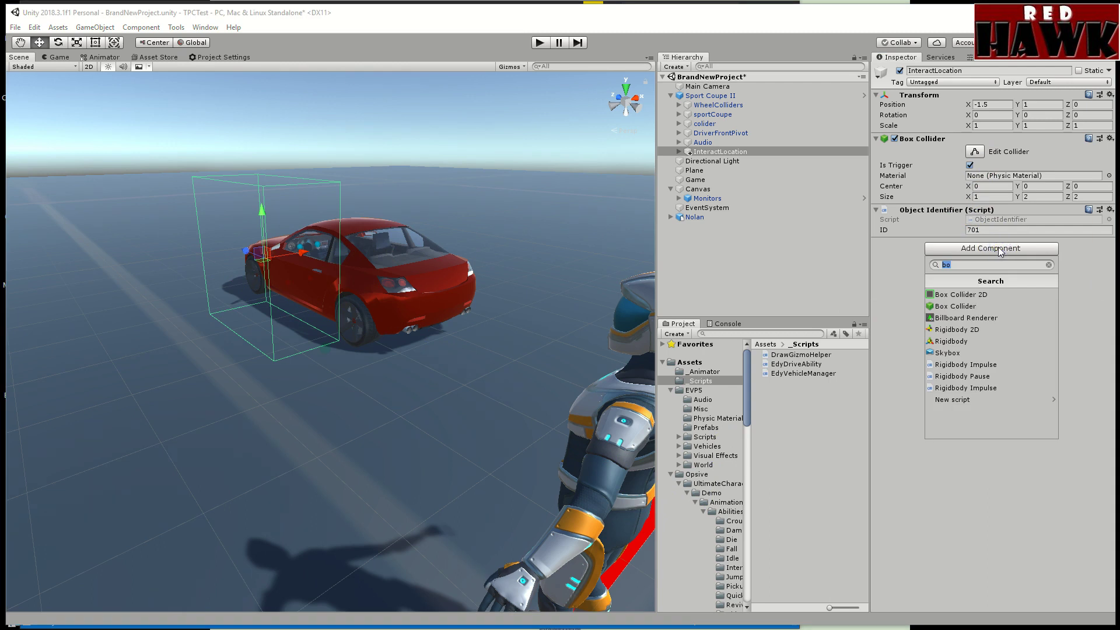
text(ob)
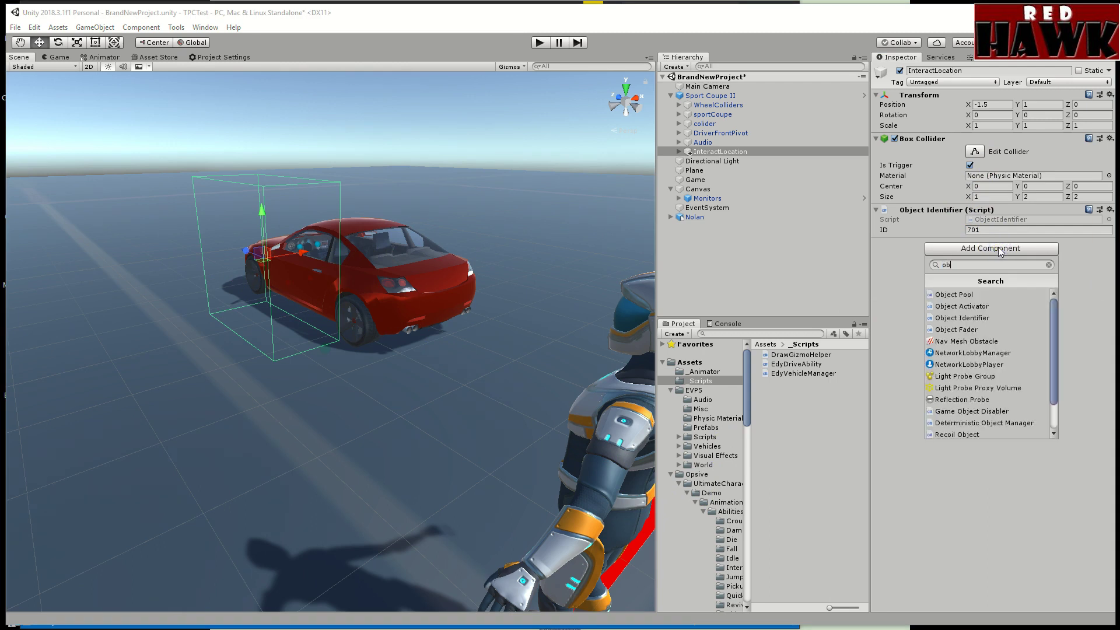
click(980, 318)
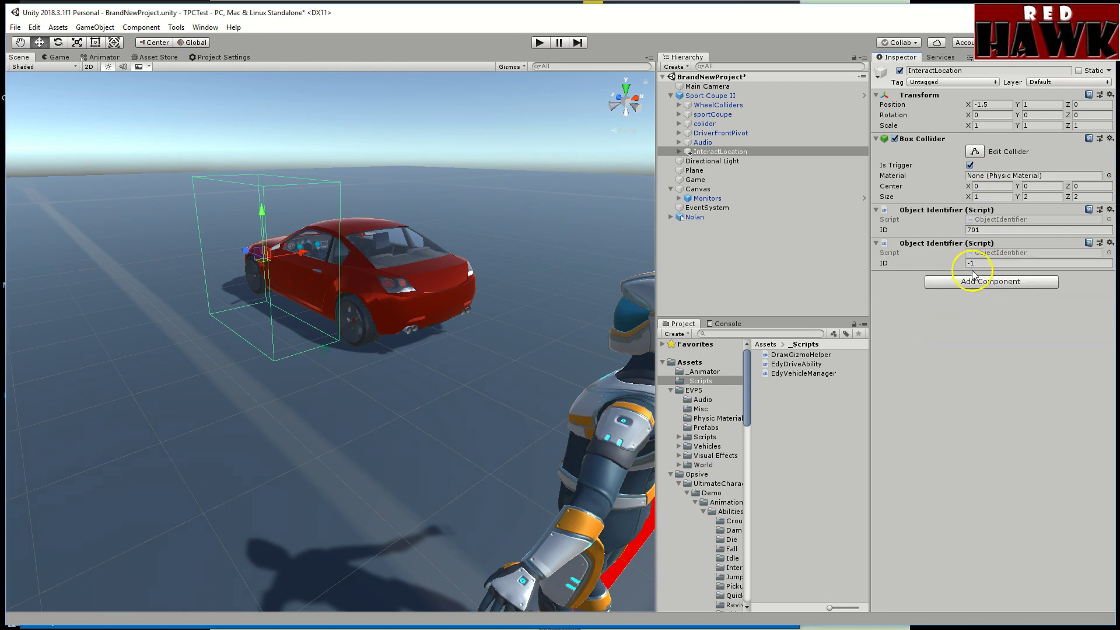
click(1110, 243)
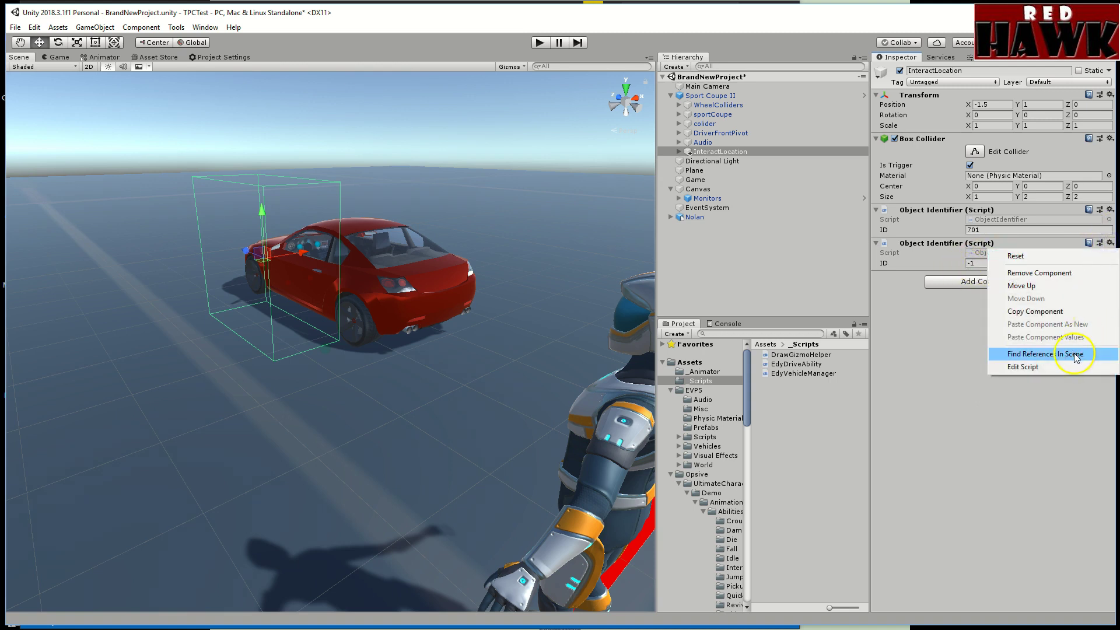
click(1050, 272)
click(1004, 229)
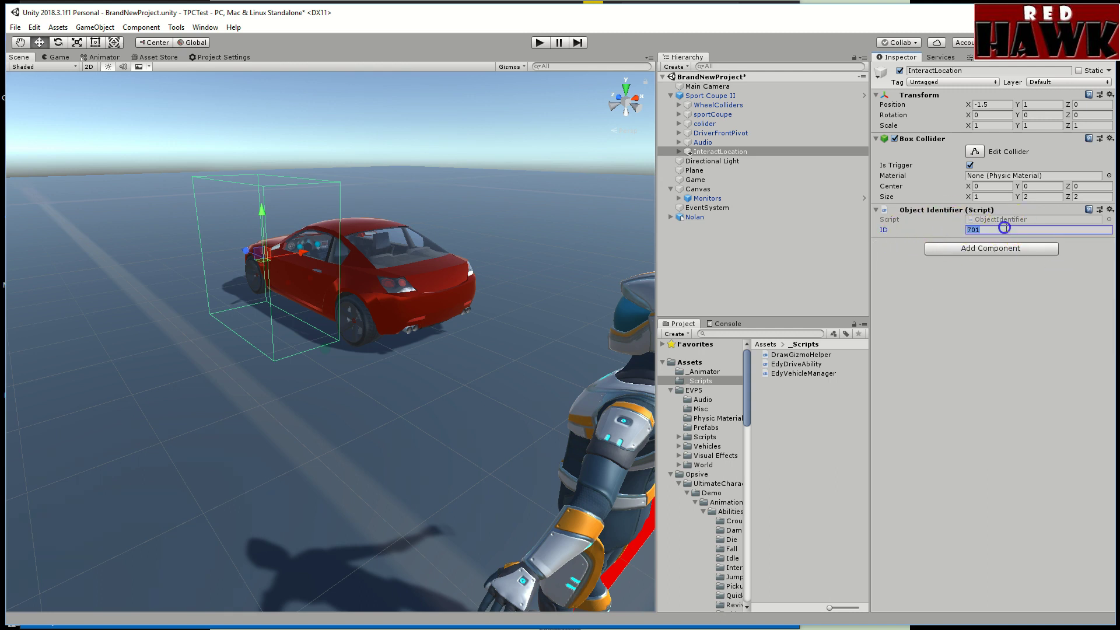
- Glance at the player character, then reselect the car's InteractLocation trigger object
click(717, 217)
scroll(1027, 525, down, 10)
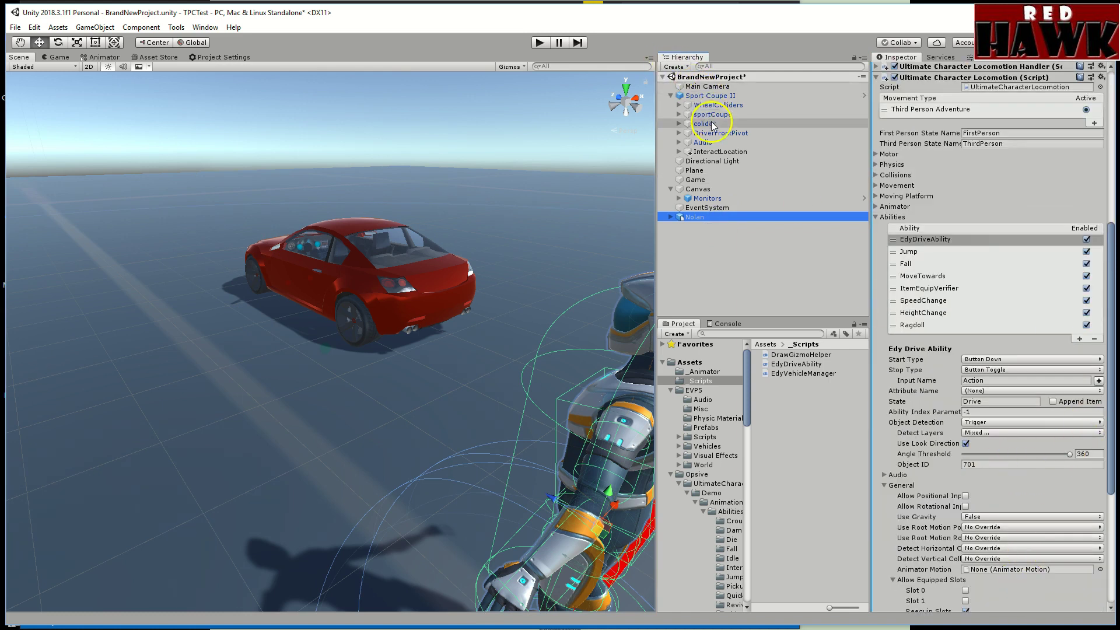
click(718, 152)
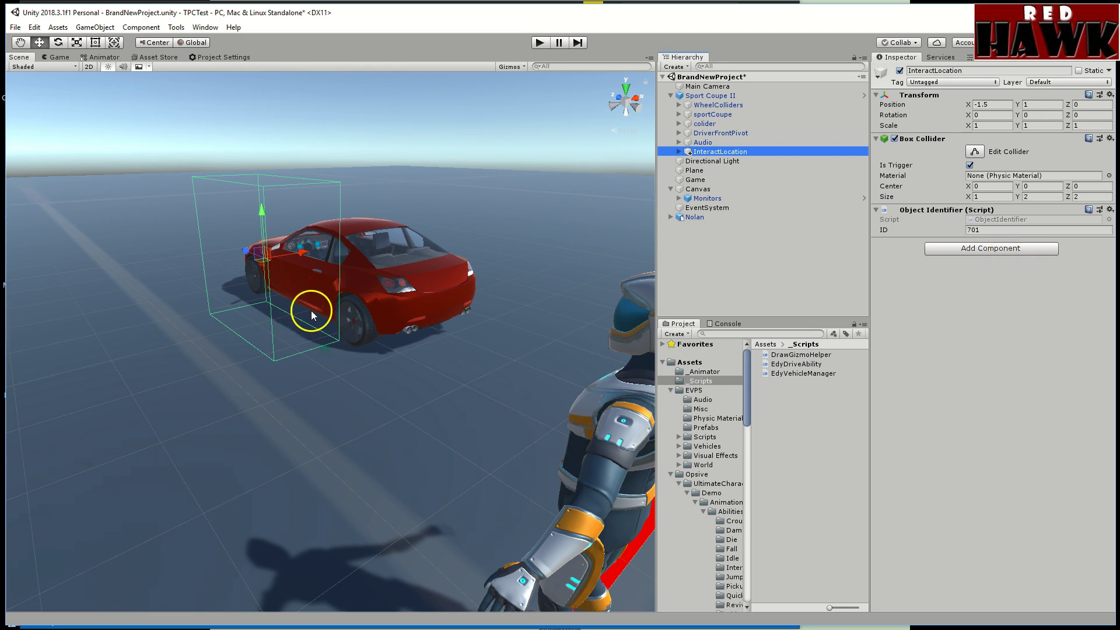
- Expand InteractLocation, select the DriverPosition marker, and view the car from the side
alt+drag(482, 216, 263, 337)
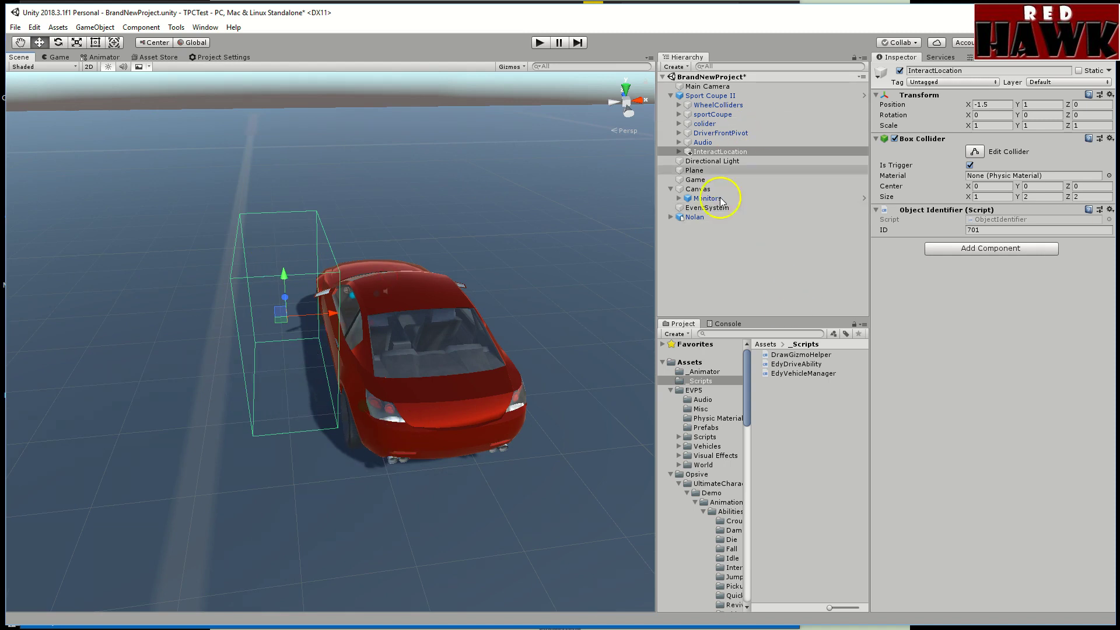
click(677, 152)
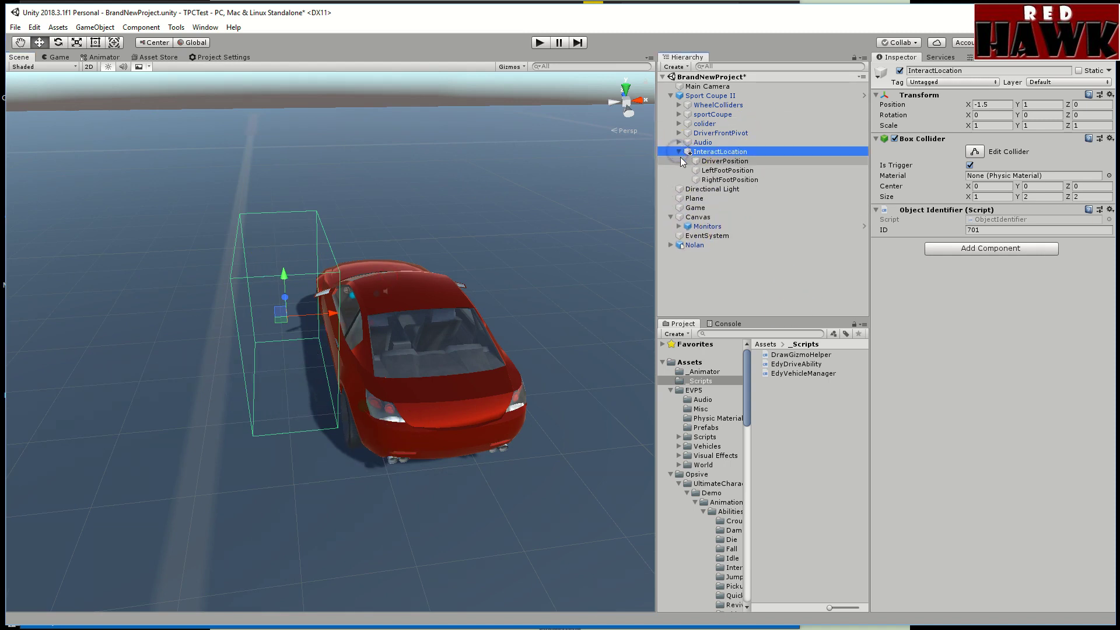
click(726, 162)
click(334, 414)
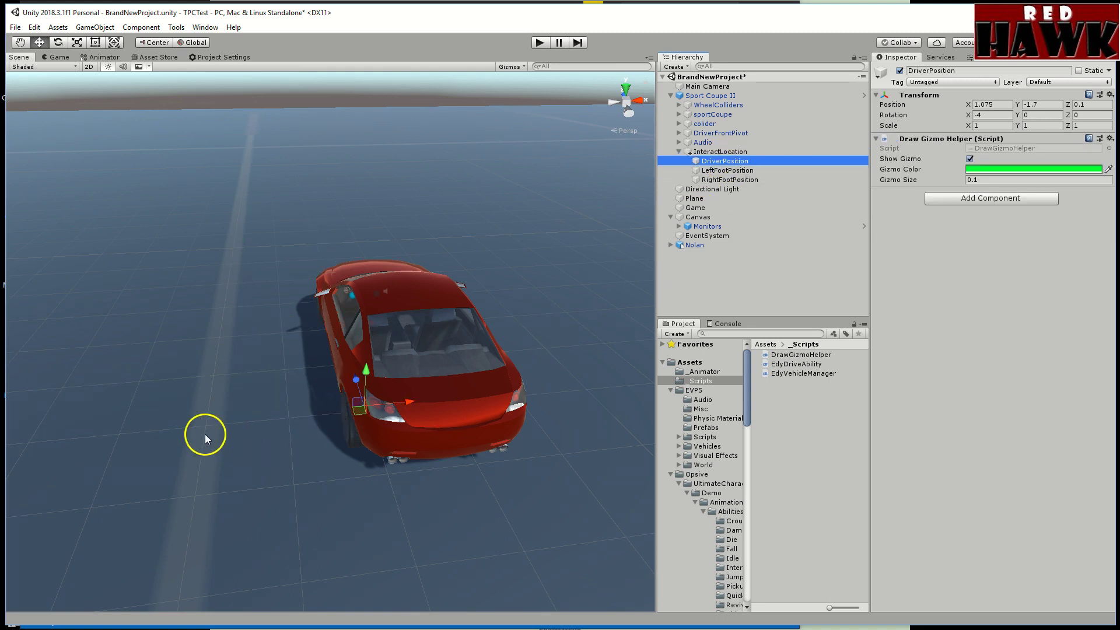
right_drag(204, 429, 409, 438)
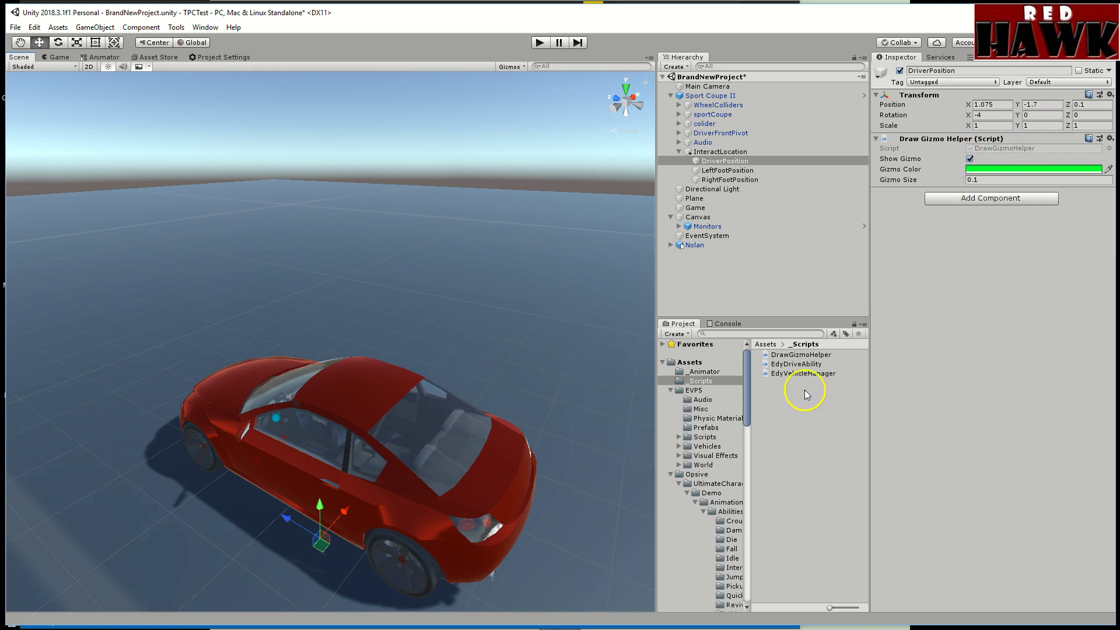
- Review the DrawGizmoHelper sphere script's source code
click(813, 356)
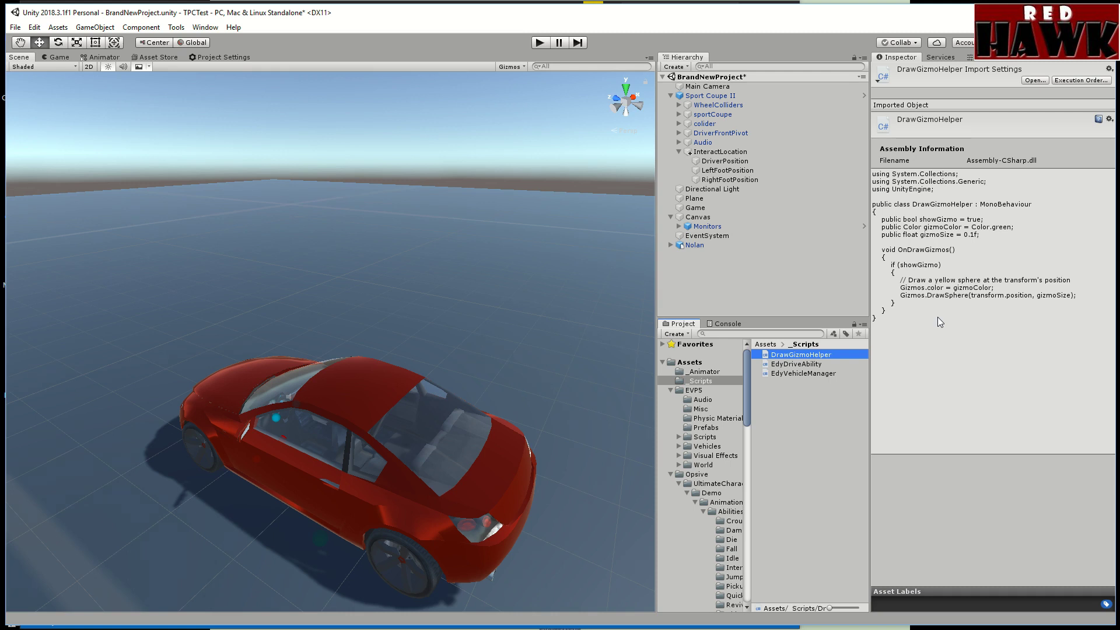
click(1070, 151)
click(909, 349)
- Compare DriverPosition (1.075, -1.7, 0.1, X rotation -4) with the InteractLocation trigger box
click(738, 162)
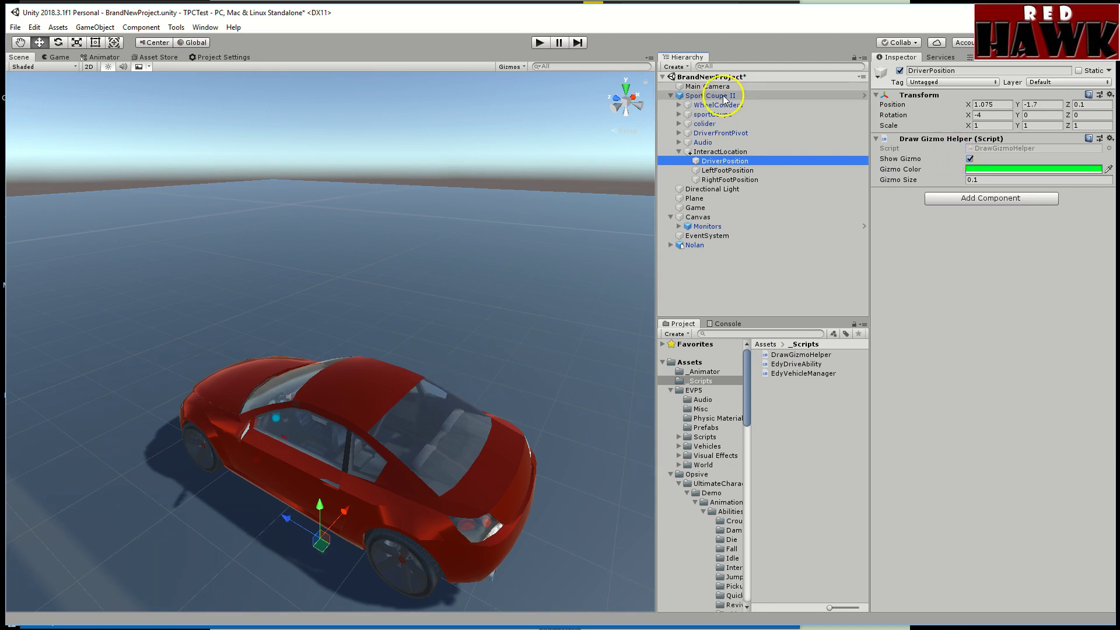
click(734, 153)
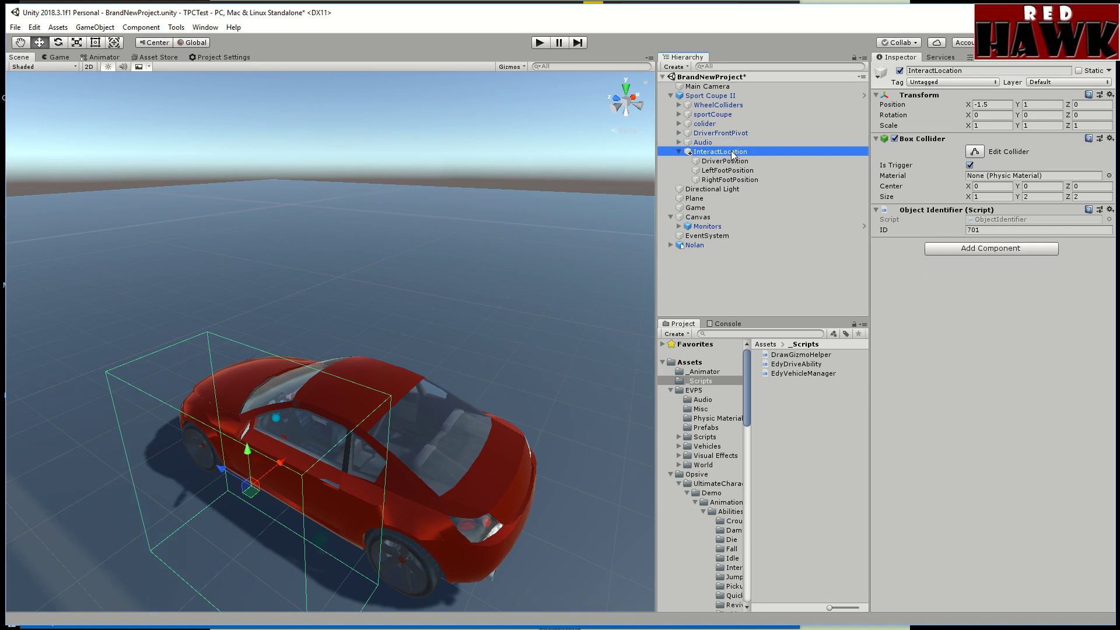
click(734, 162)
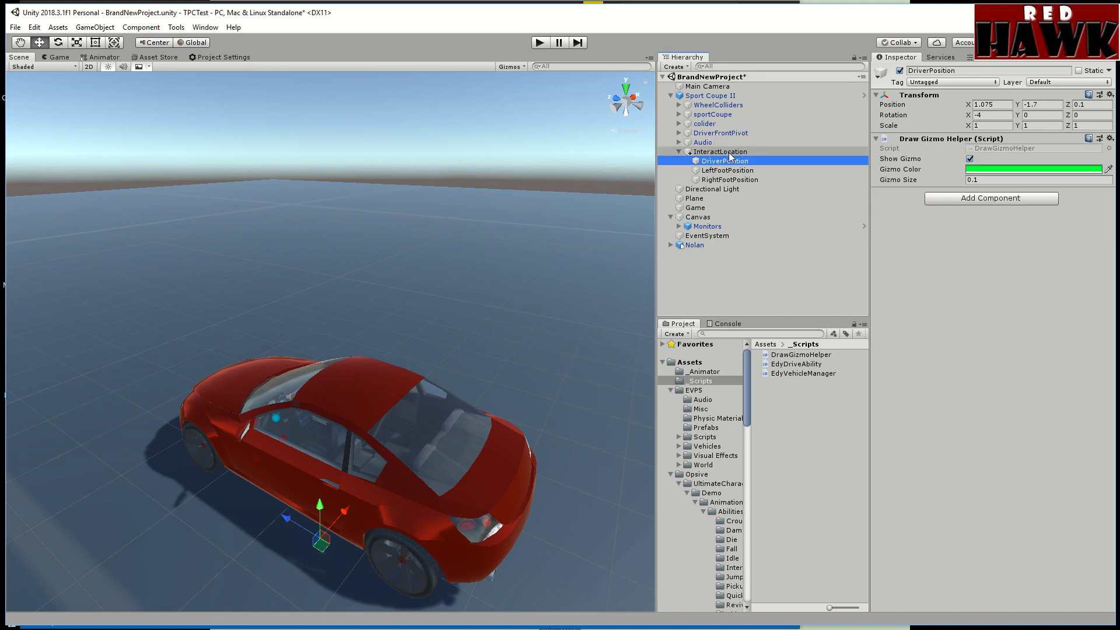
click(993, 106)
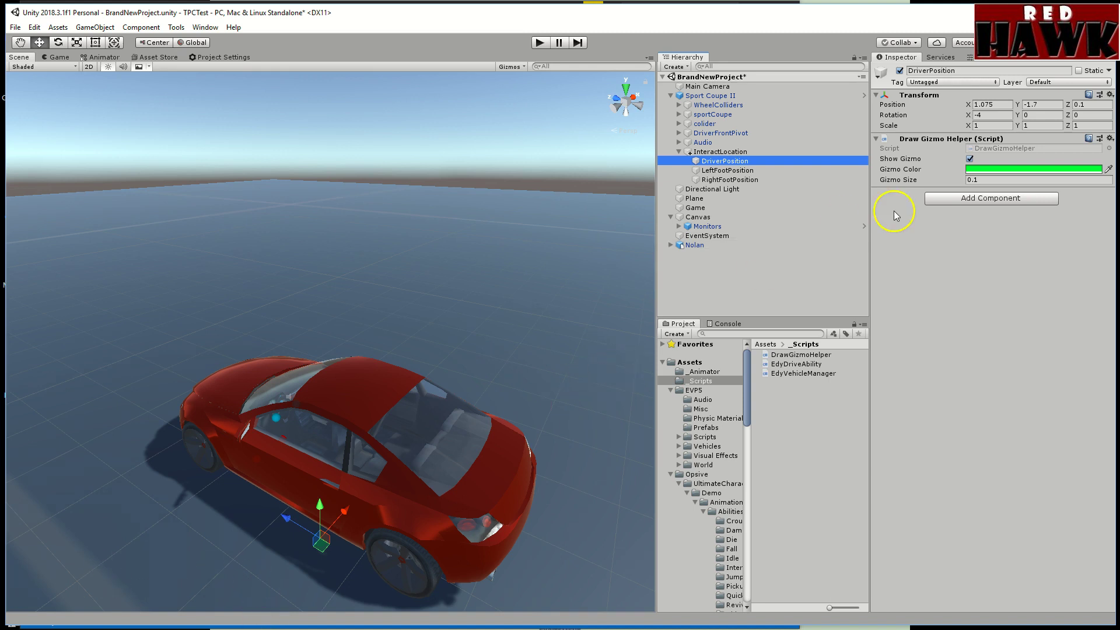
- Zoom into the footwell and compare LeftFootPosition (0.85, -0.7, 0.85) with RightFootPosition
click(724, 171)
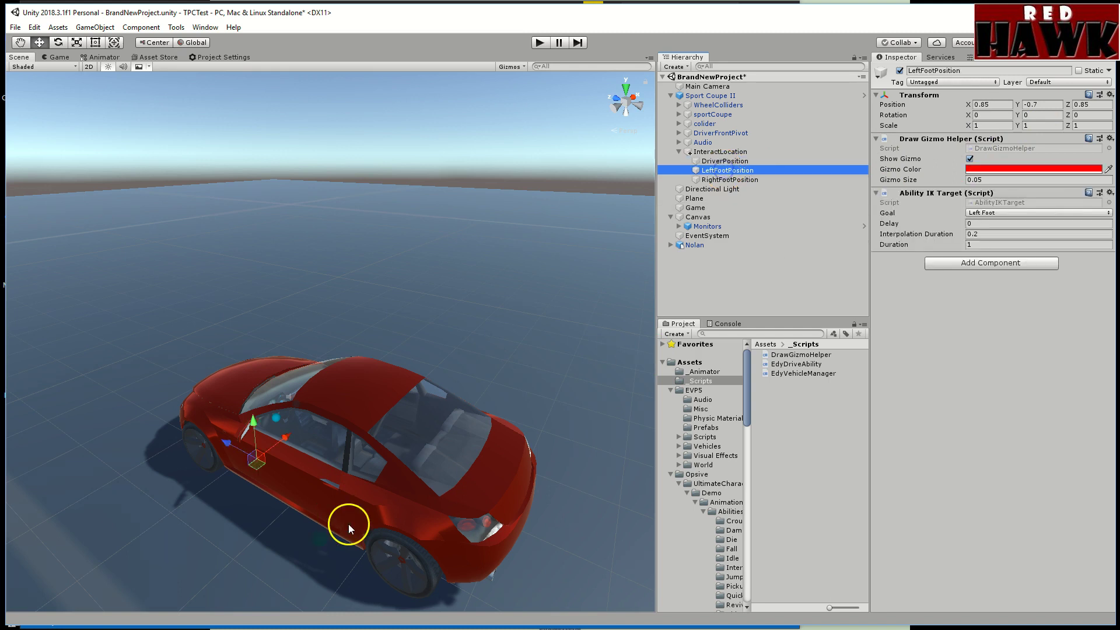
scroll(332, 520, down, 5)
scroll(308, 310, up, 3)
scroll(308, 310, up, 5)
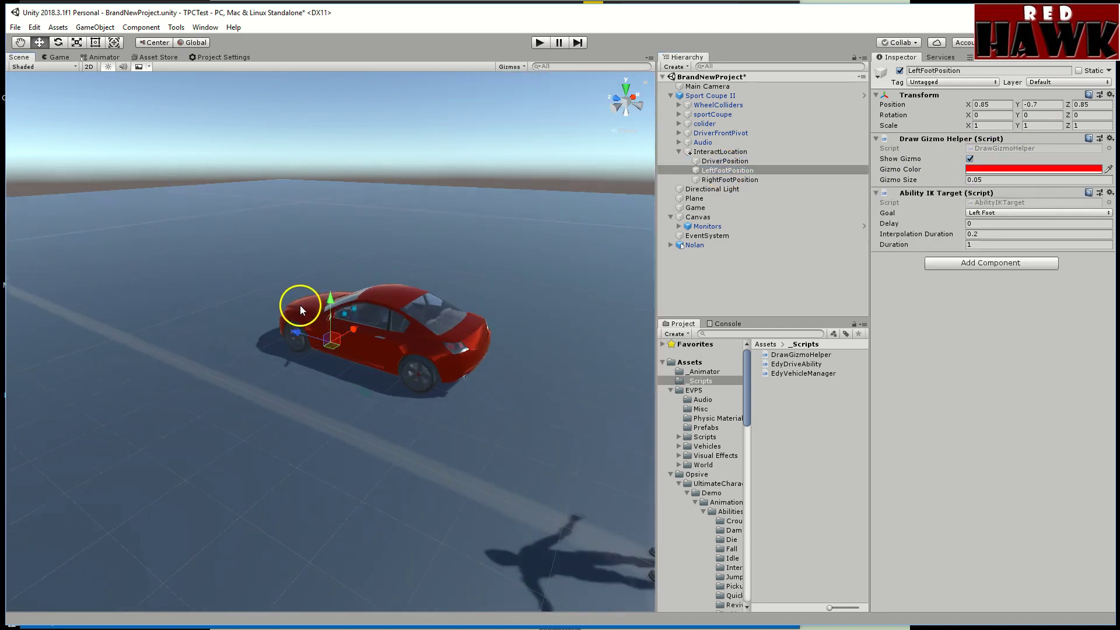
right_drag(325, 296, 349, 360)
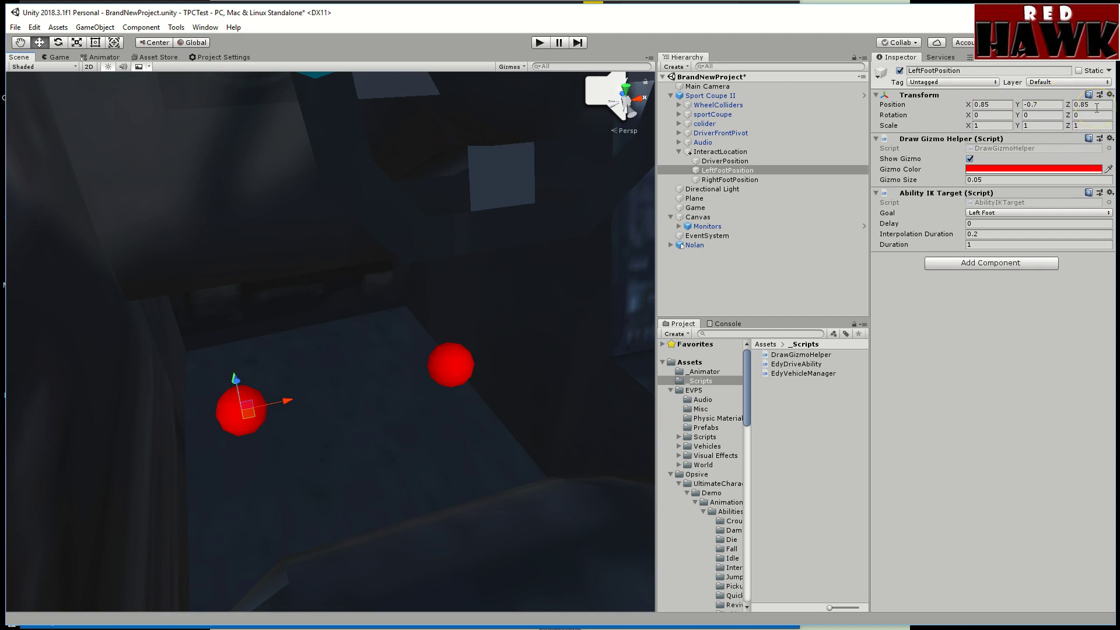
click(727, 181)
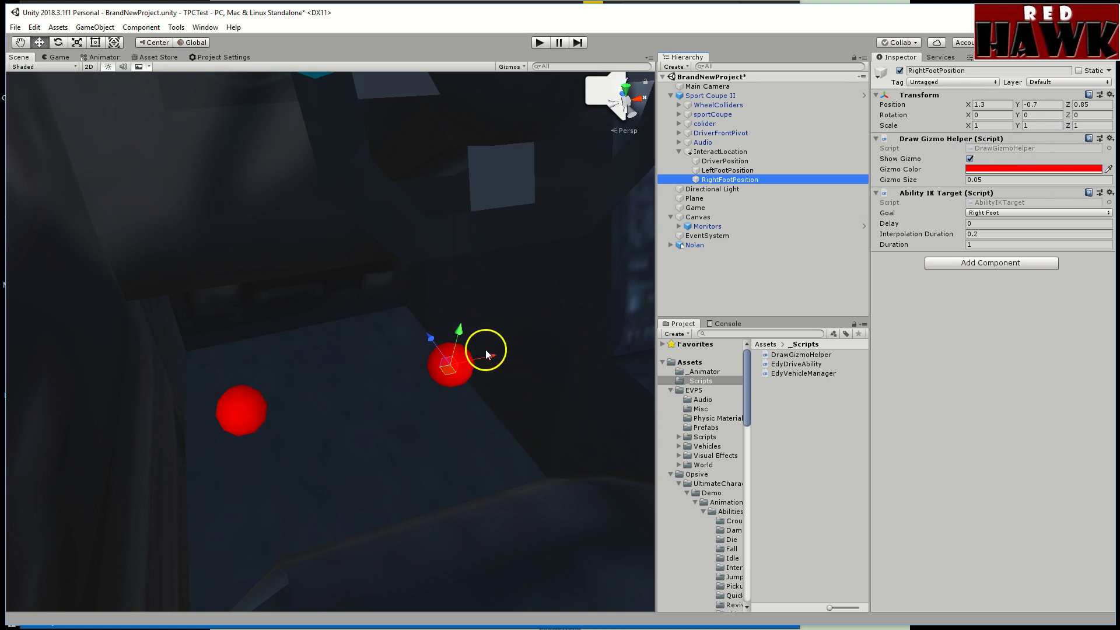
click(727, 169)
click(995, 263)
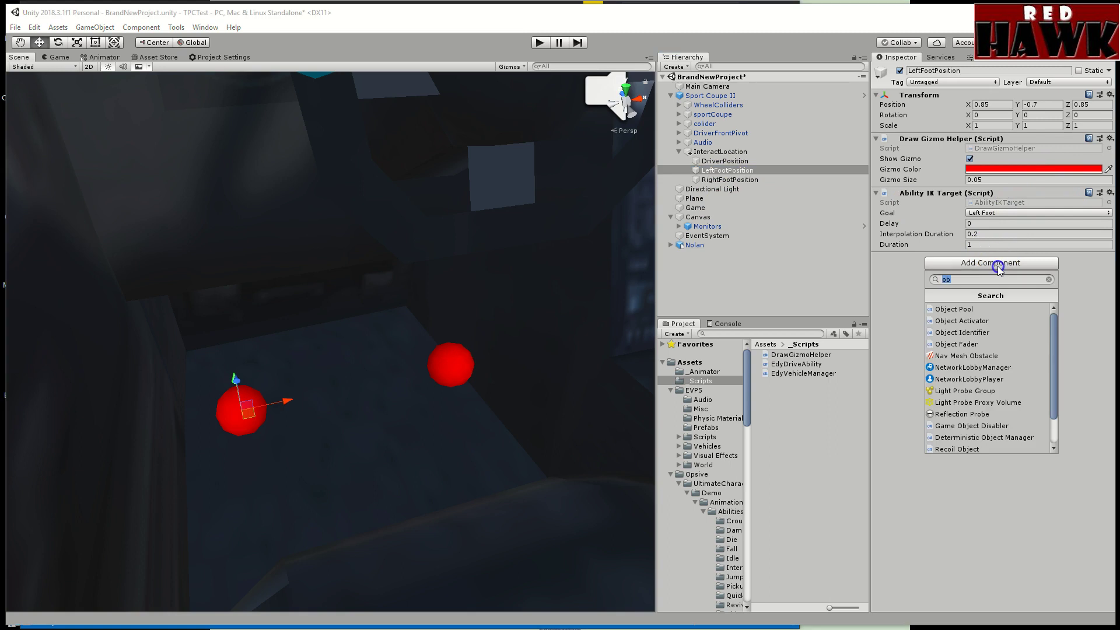
text(abi)
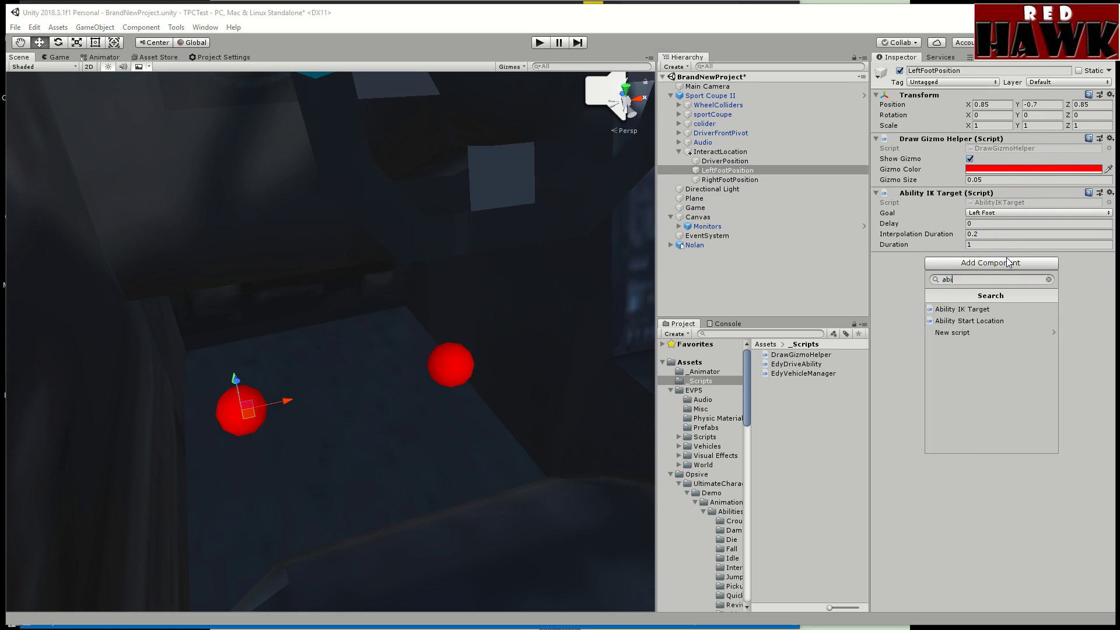
click(990, 310)
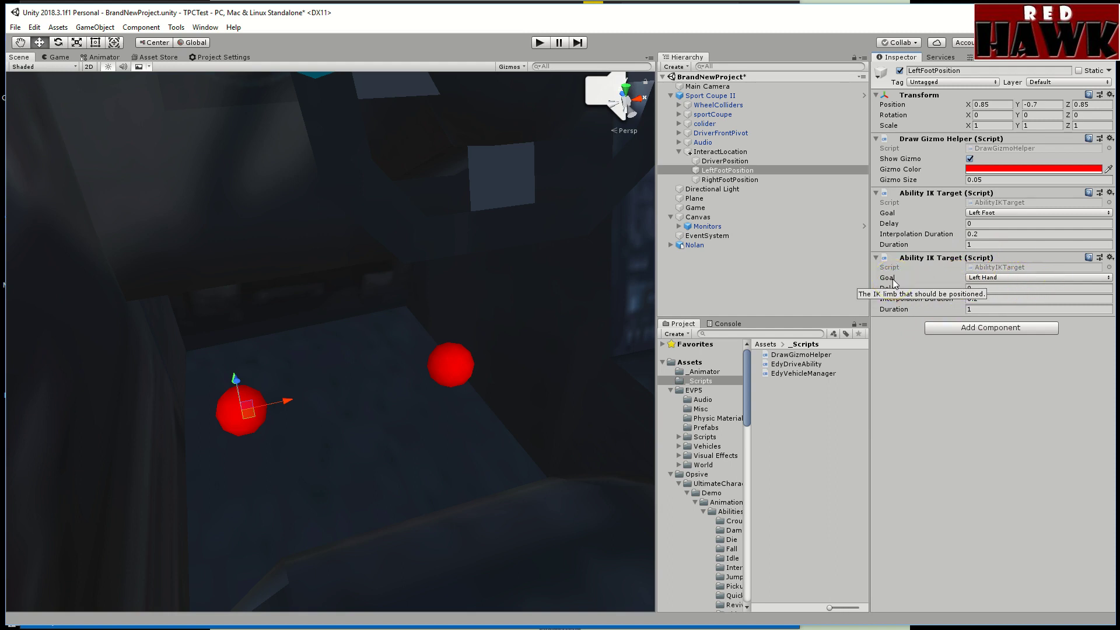
click(1044, 278)
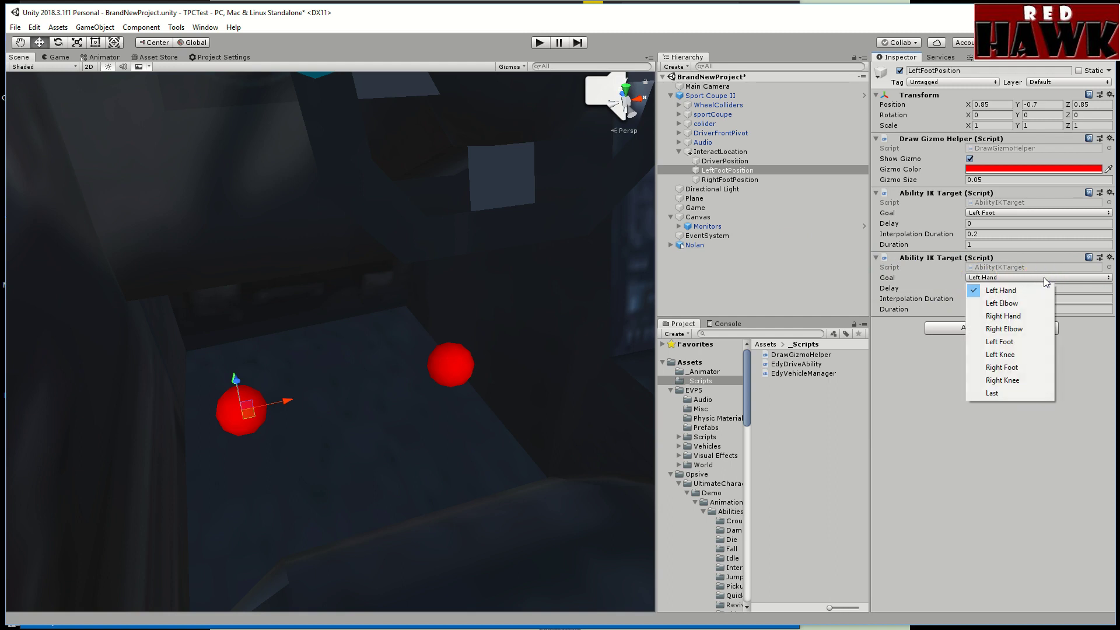
click(1043, 292)
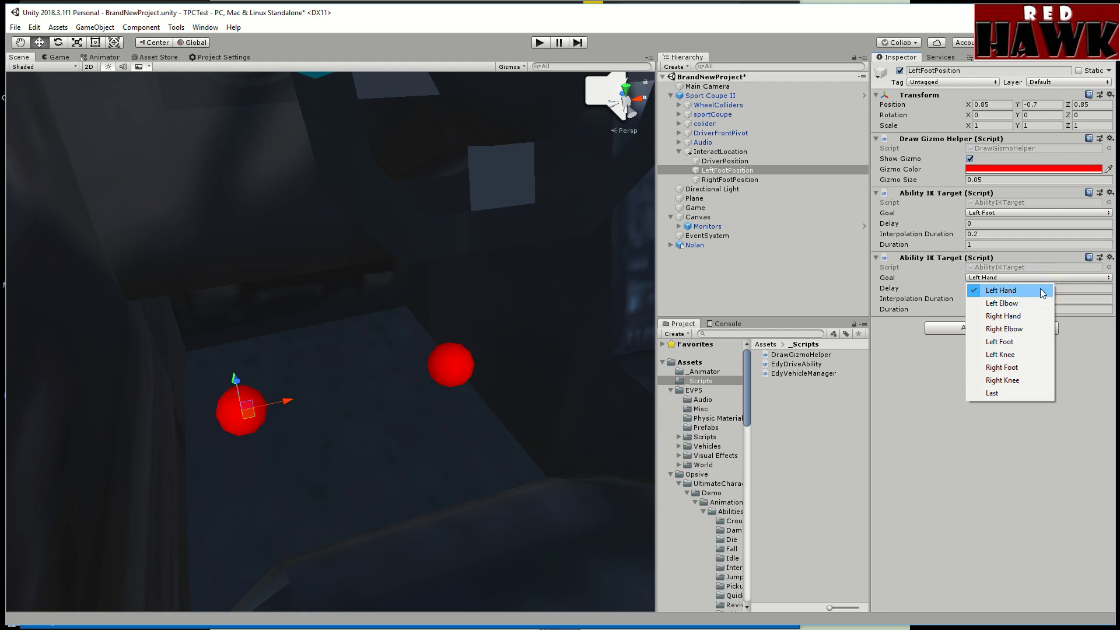
click(1031, 321)
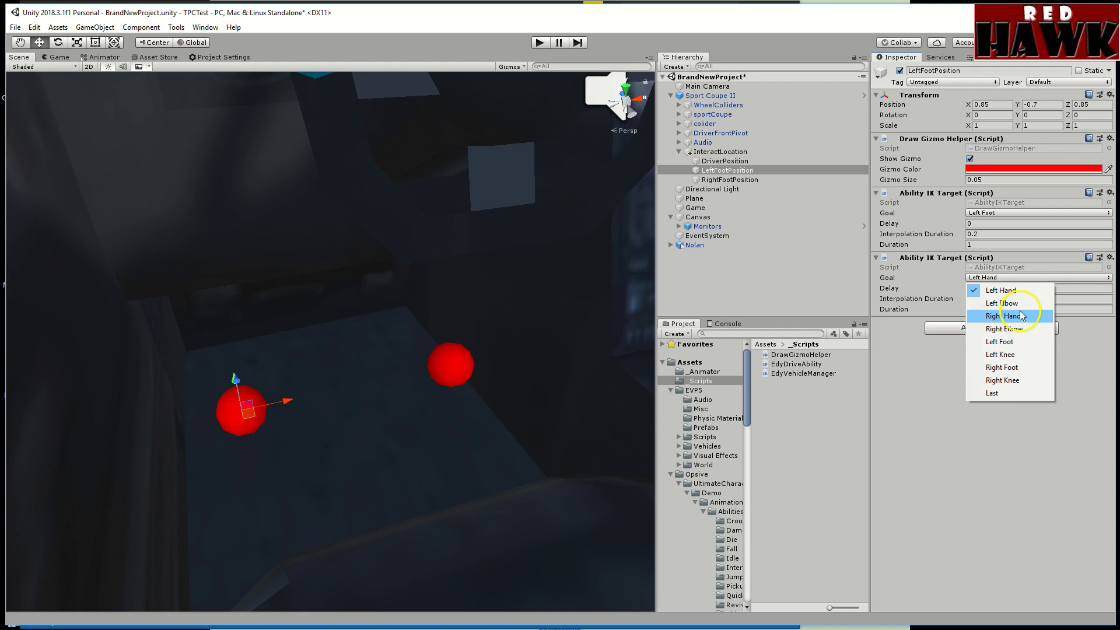
click(891, 386)
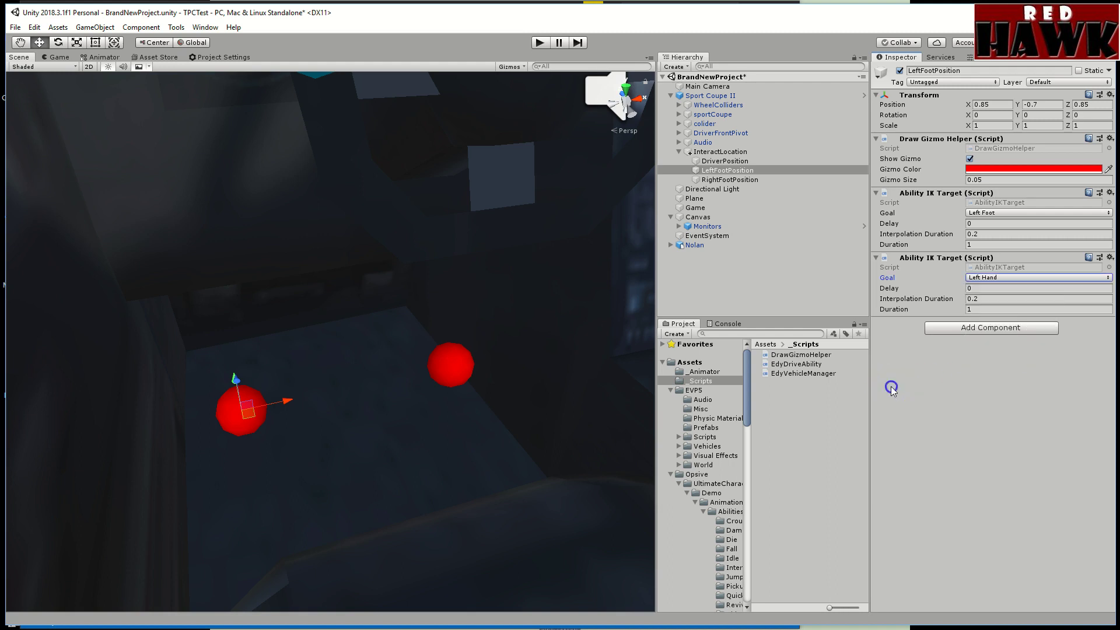
click(1110, 258)
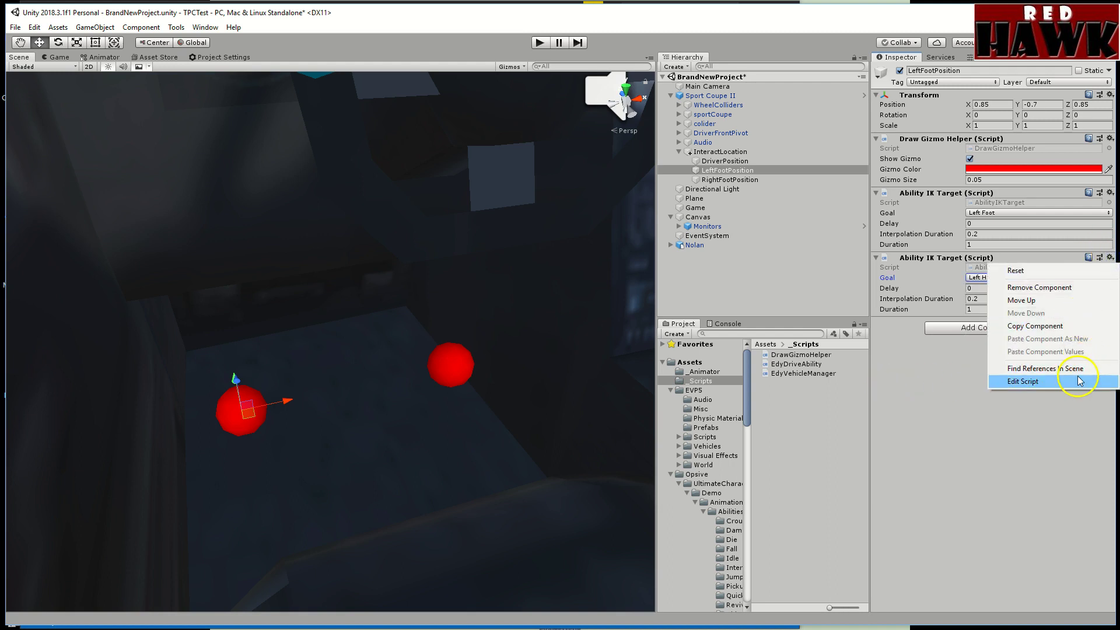
- Remove the extra Ability IK Target component, check the RightFootPosition marker, and reselect Sport Coupe II
click(1079, 287)
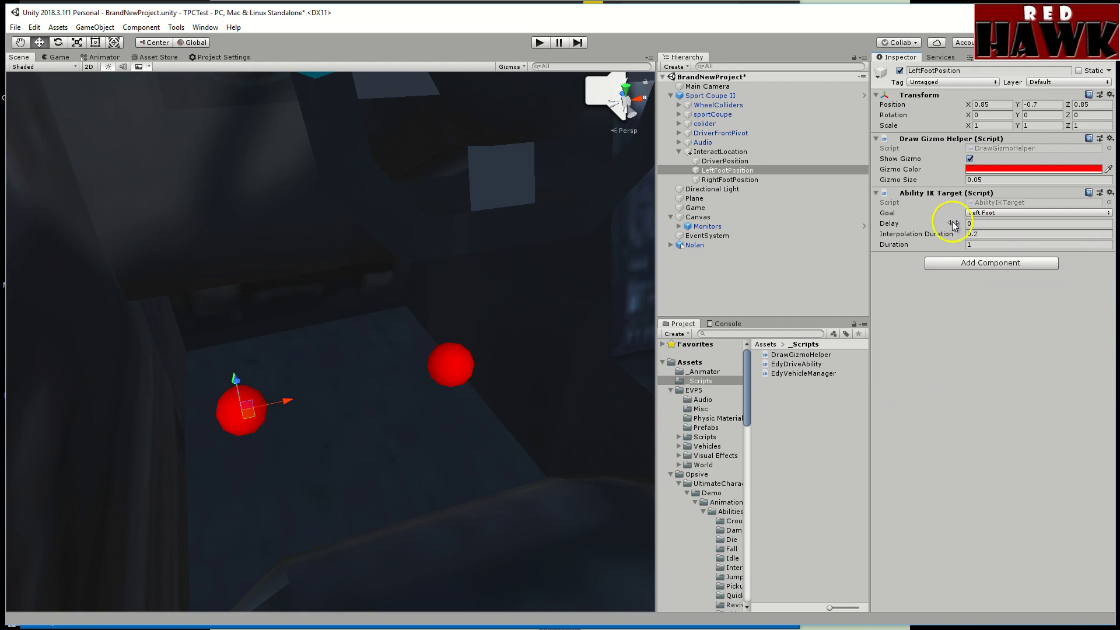
click(751, 180)
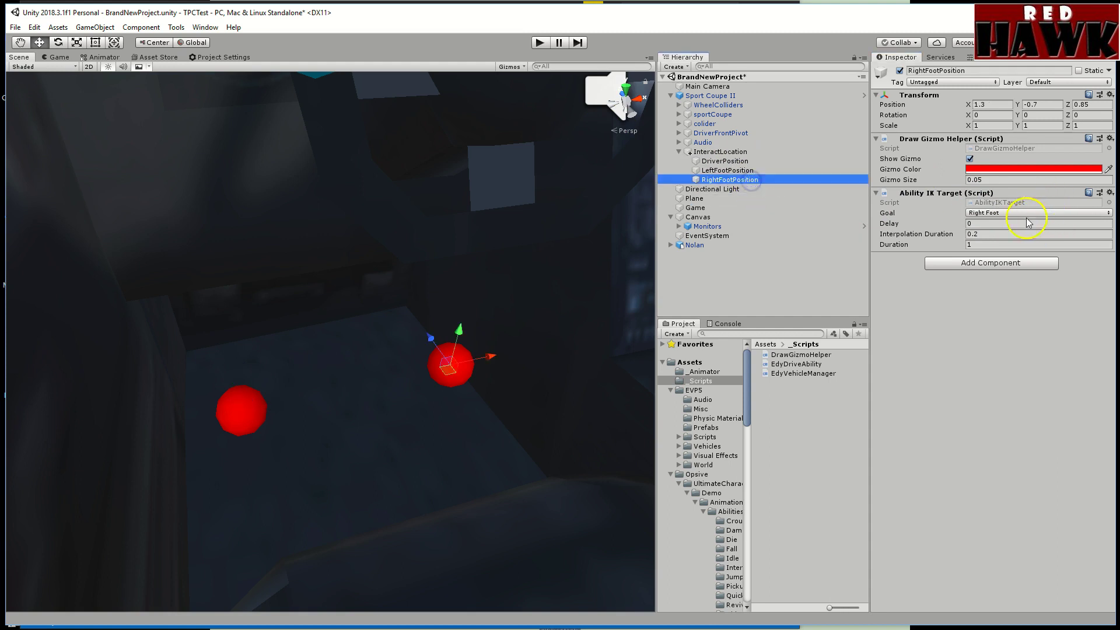
click(724, 96)
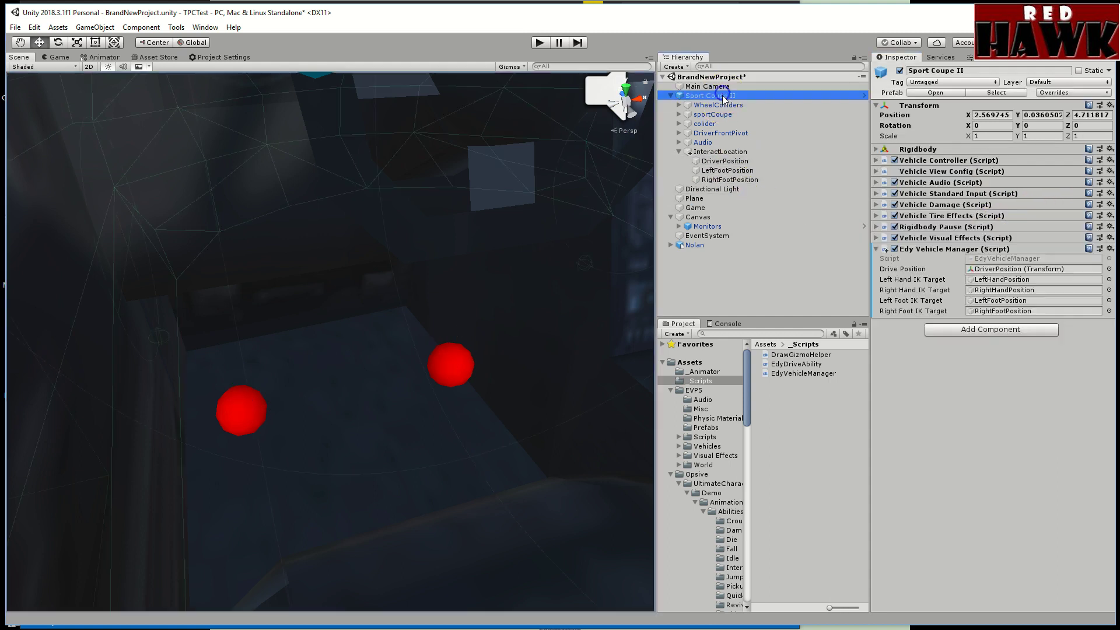
- Ping the Left Hand, Left Foot and Right Foot IK targets and Drive Position referenced by Edy Vehicle Manager
click(986, 280)
click(999, 301)
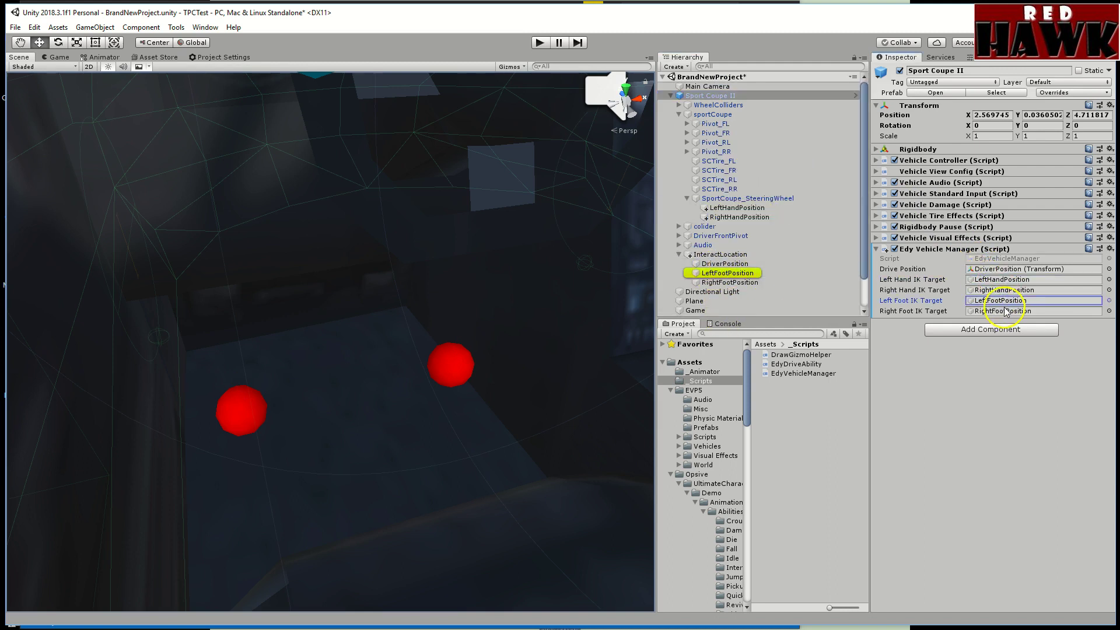
click(1003, 311)
click(993, 270)
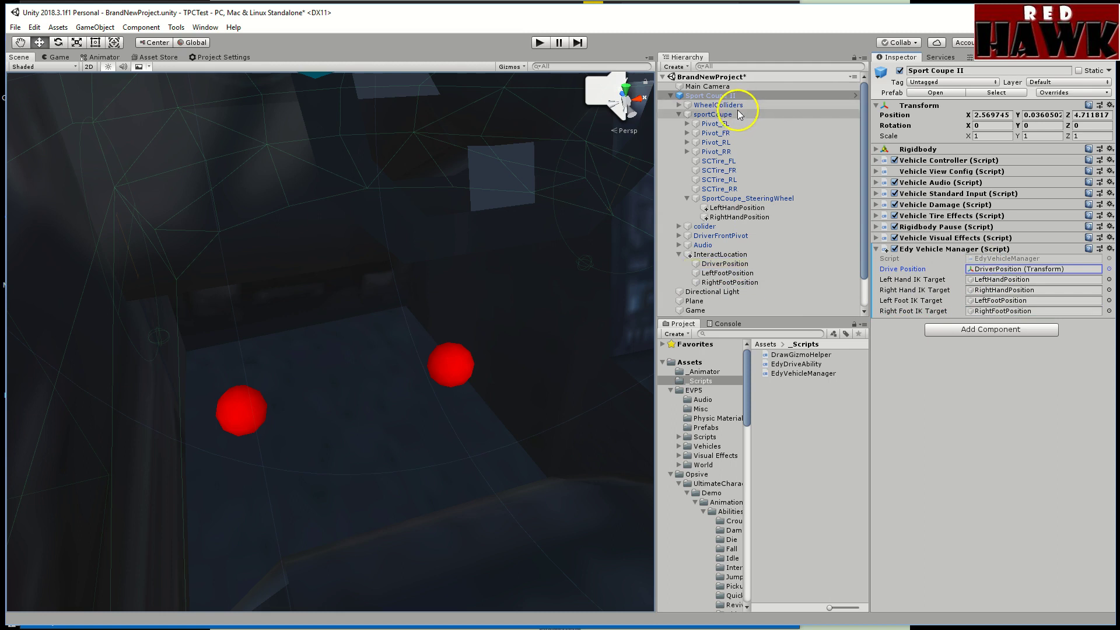
scroll(416, 234, down, 2)
- Compare the steering wheel's LeftHandPosition and RightHandPosition markers, then reselect Sport Coupe II
click(782, 208)
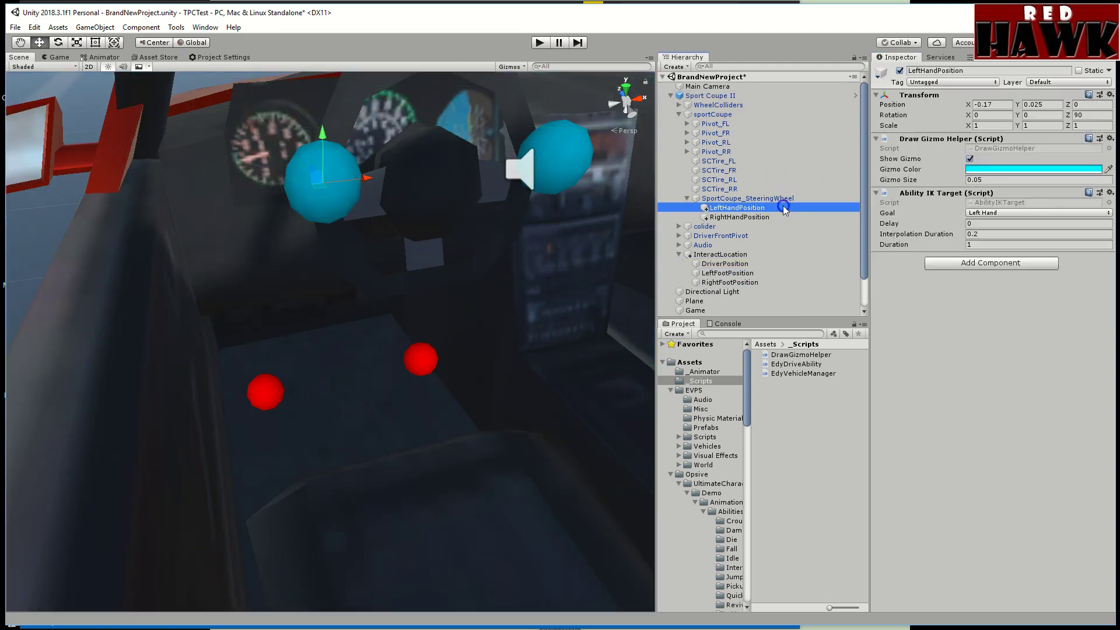
middle_drag(510, 225, 497, 278)
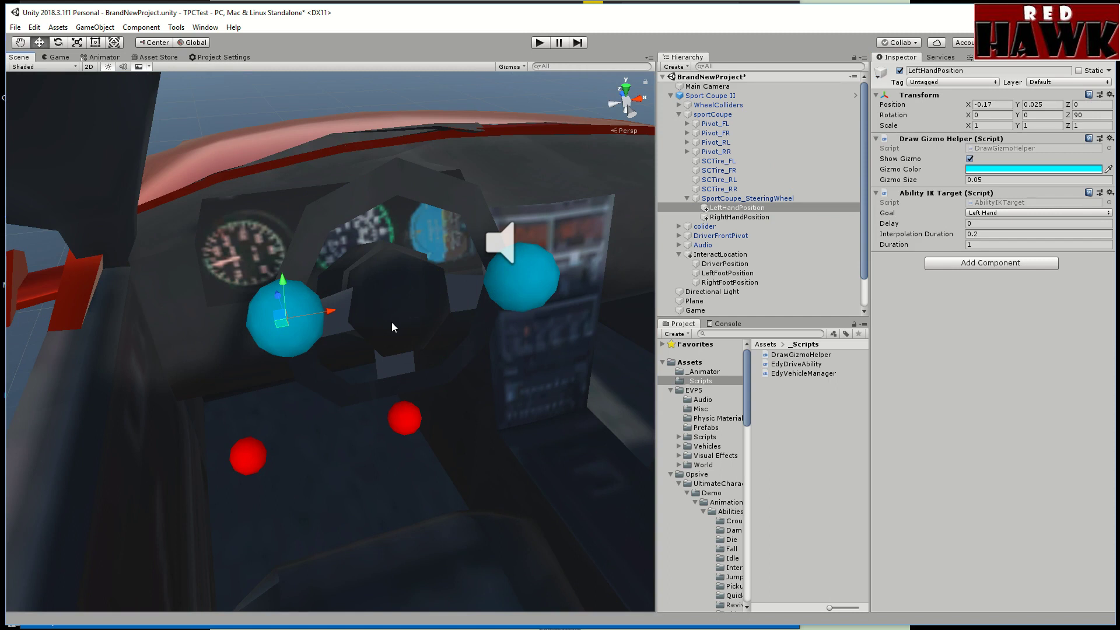
click(726, 198)
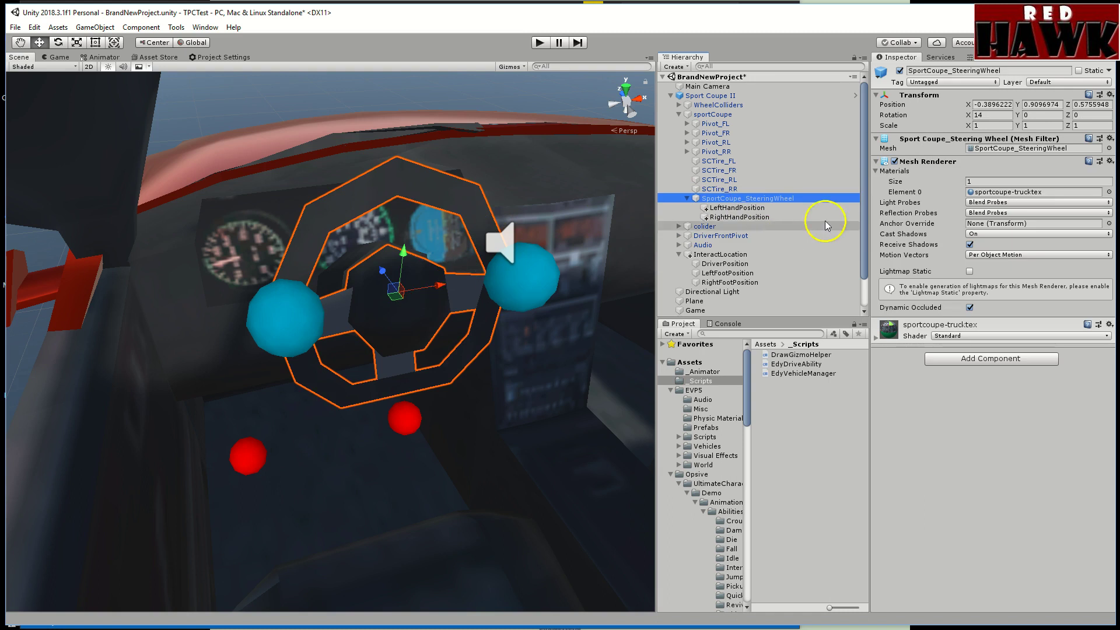
click(741, 208)
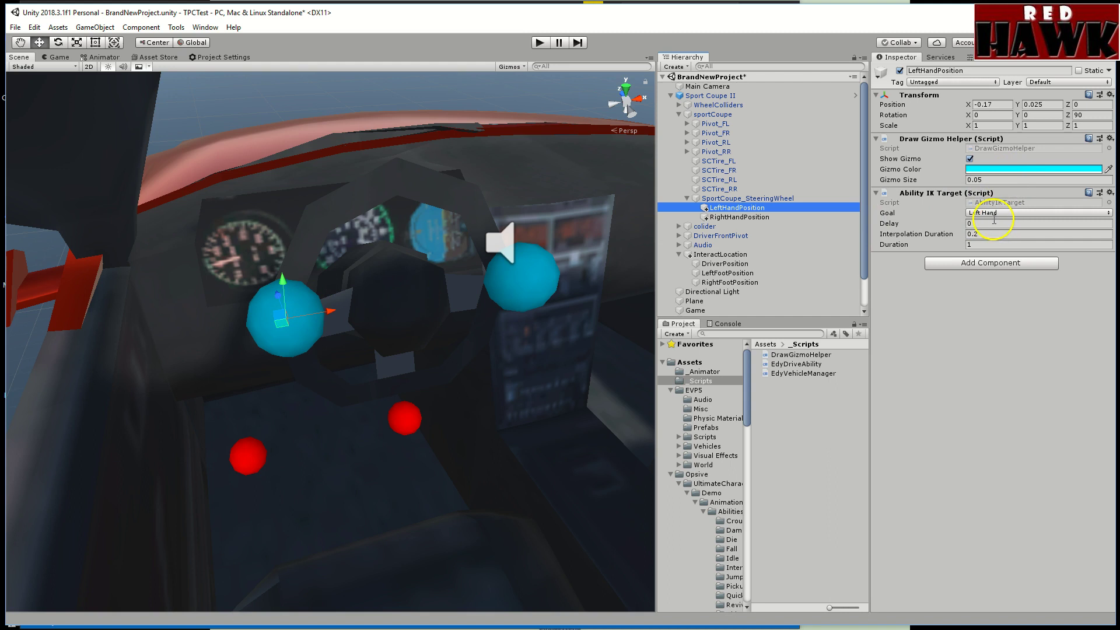
click(726, 217)
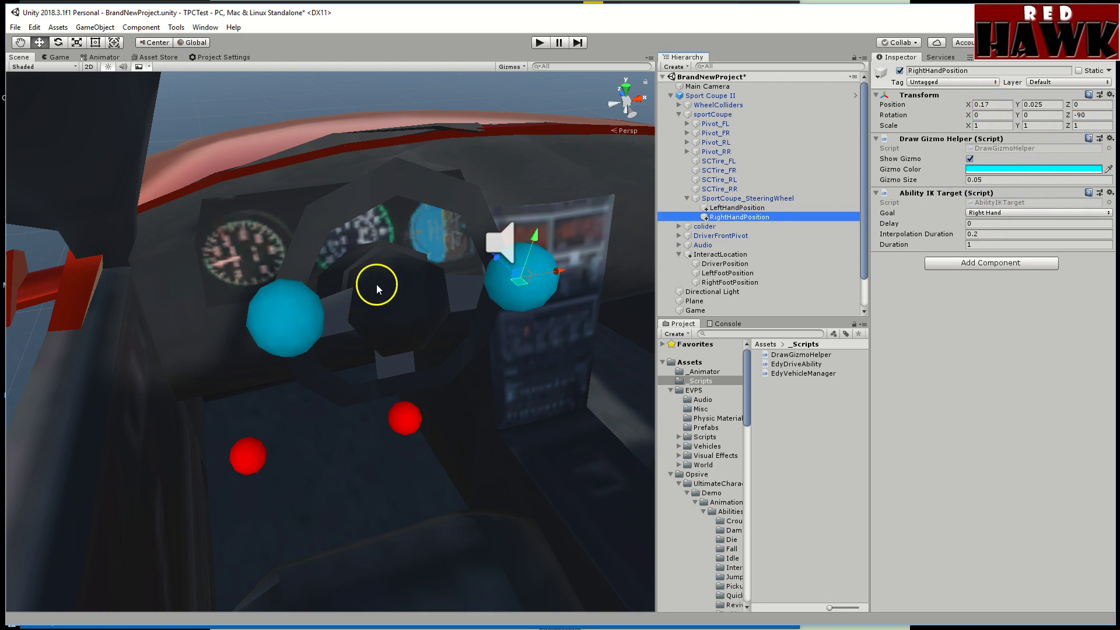
click(736, 208)
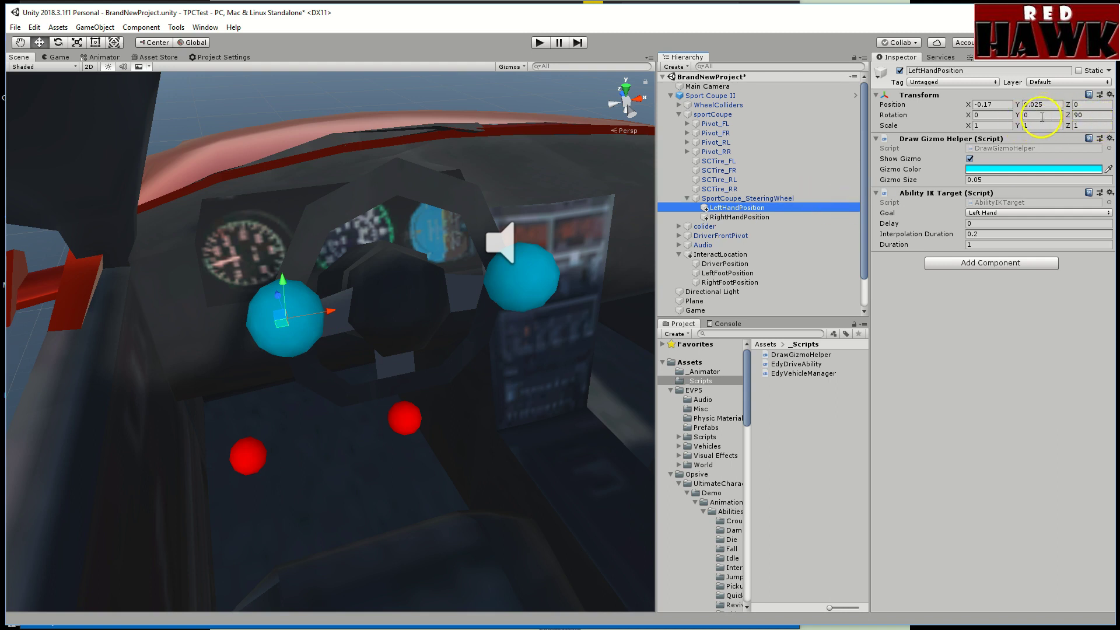
click(759, 217)
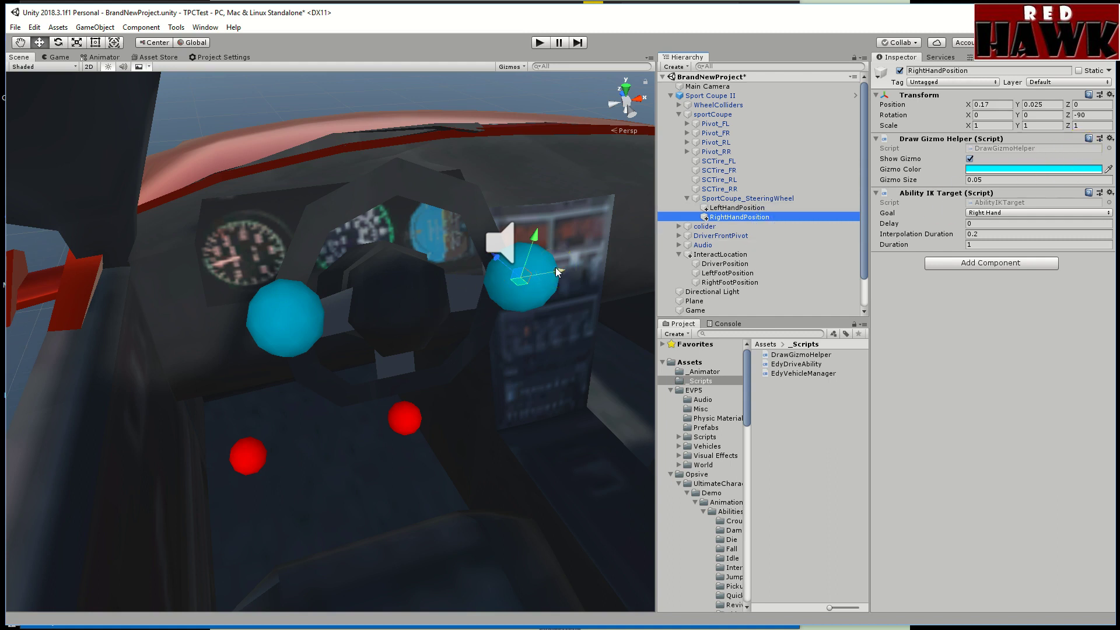
click(707, 96)
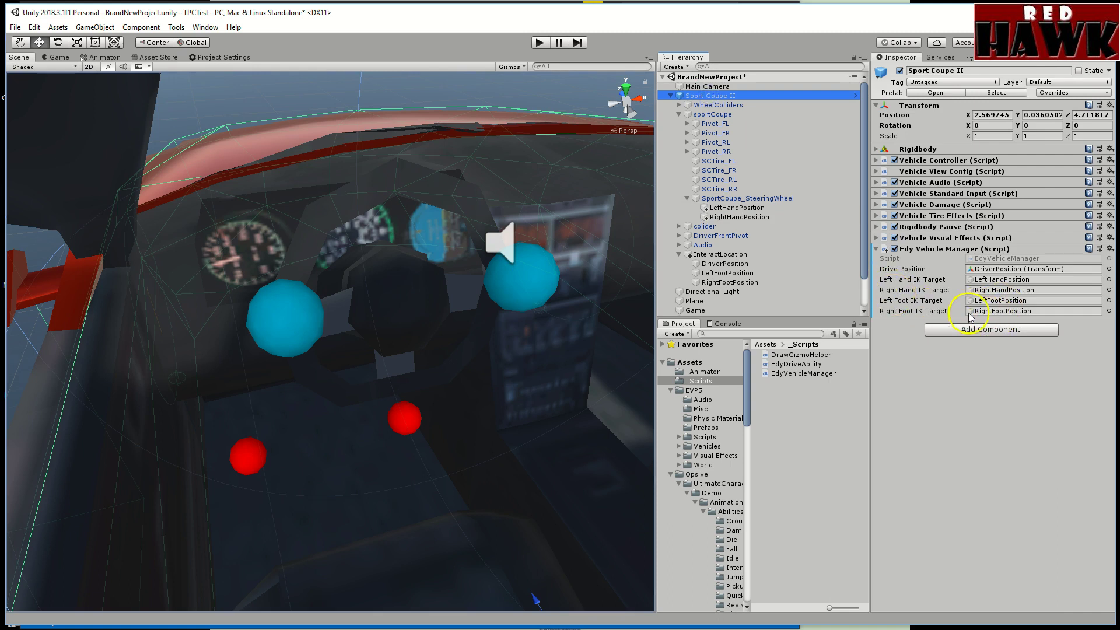
- Deactivate the Box02 collider object under colider, then enter Play mode
key(f)
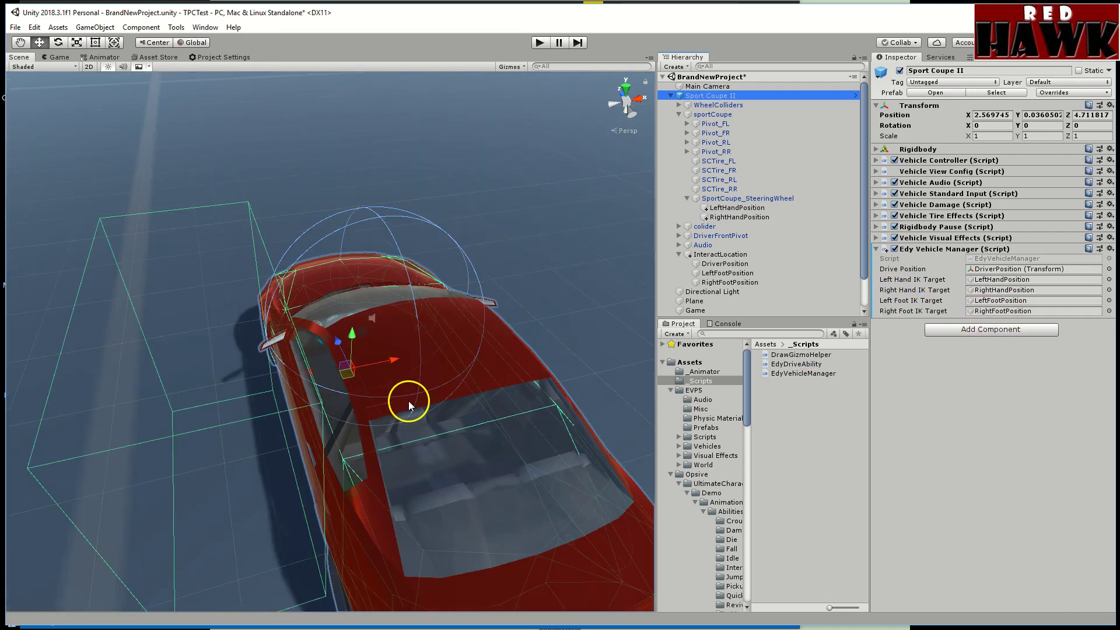
middle_drag(408, 401, 436, 355)
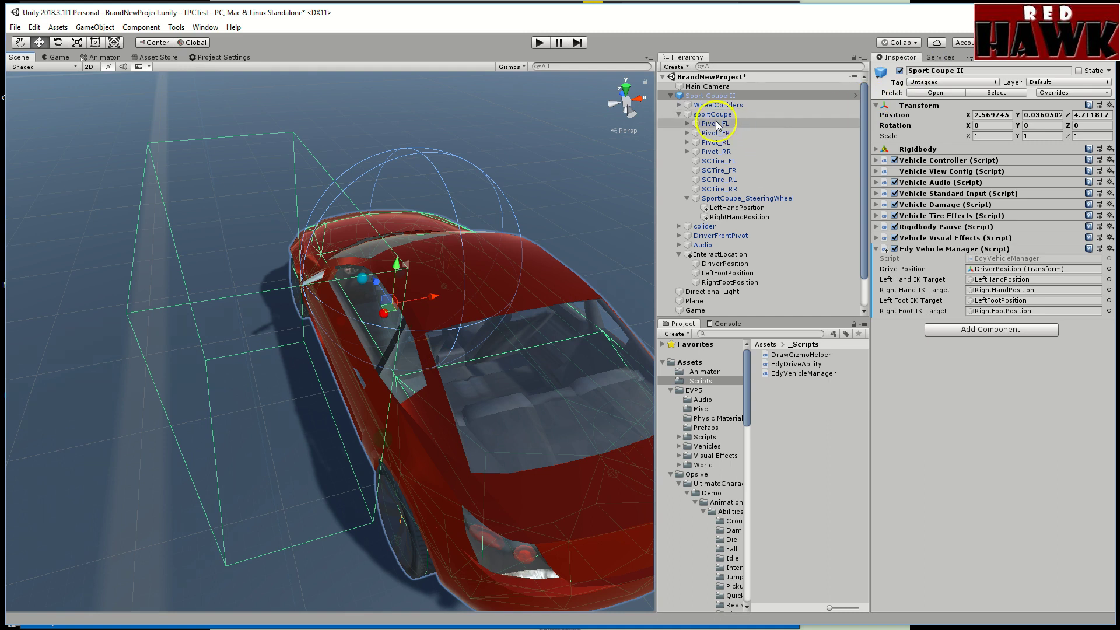
click(679, 115)
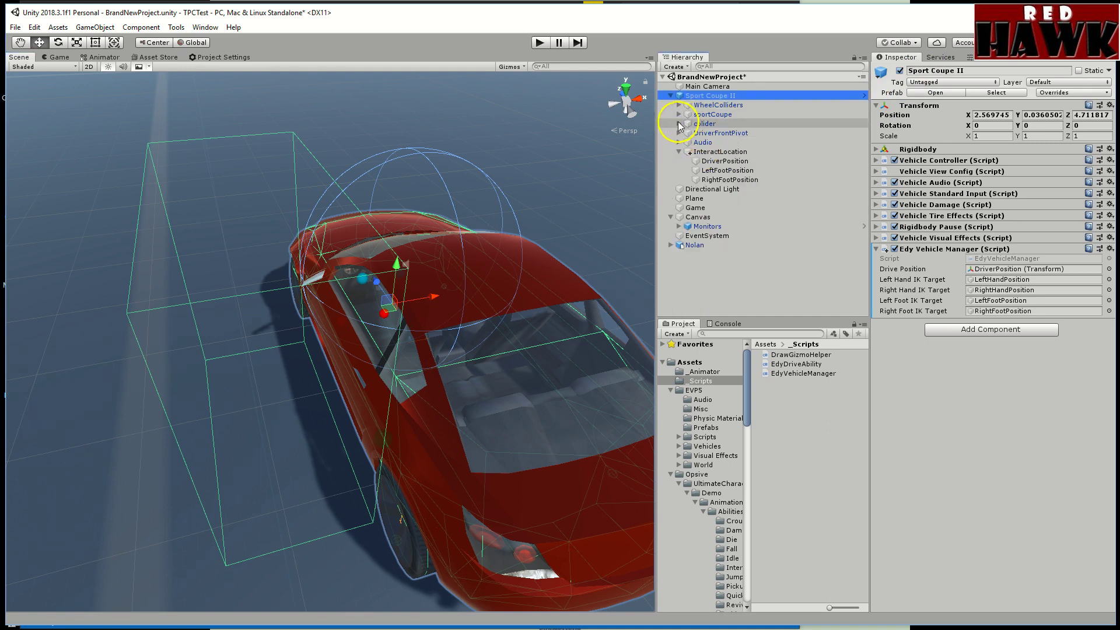
click(679, 123)
click(702, 131)
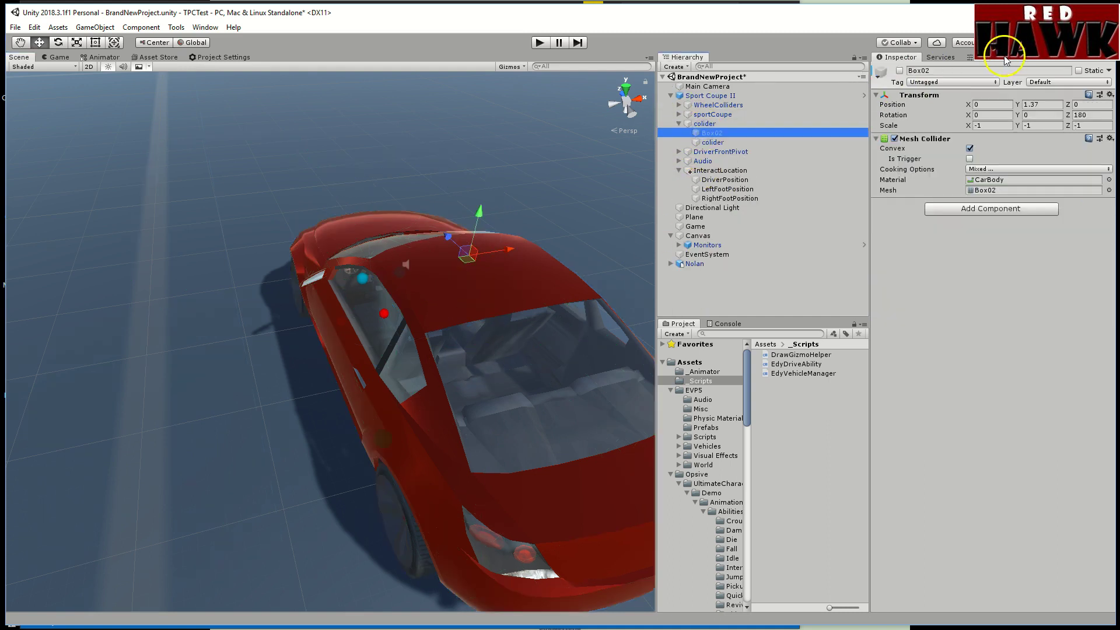
alt+drag(380, 430, 540, 304)
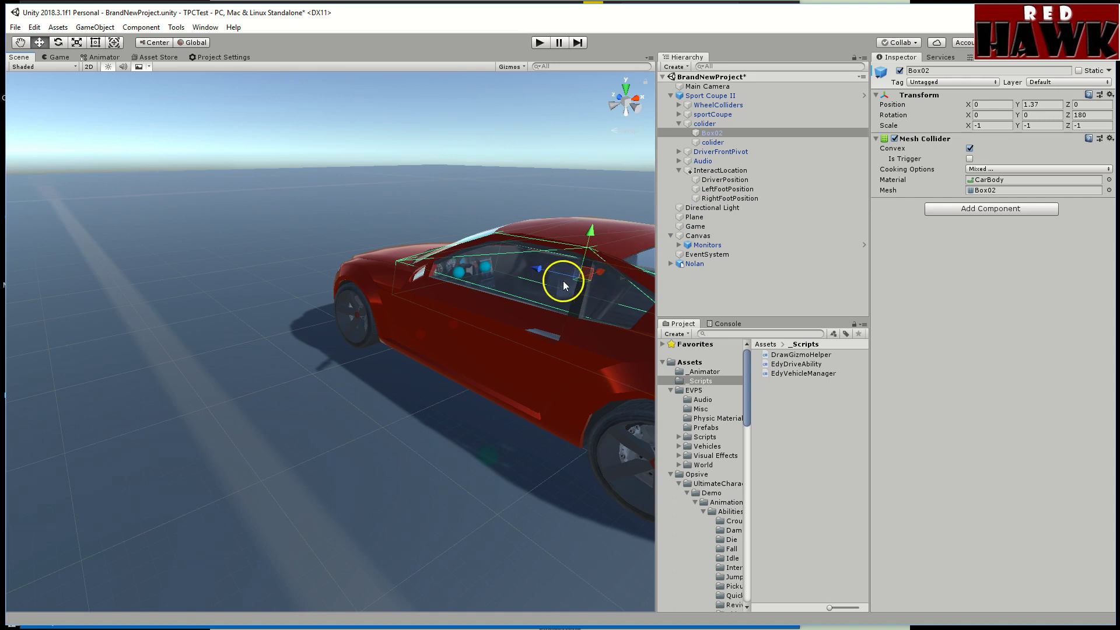
click(899, 71)
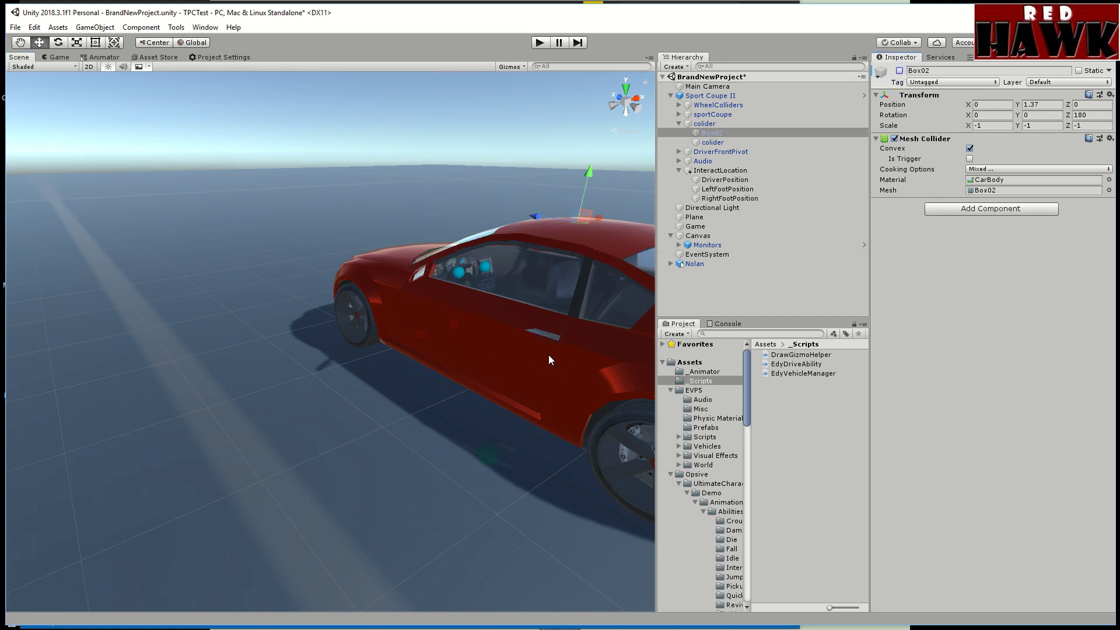
click(547, 42)
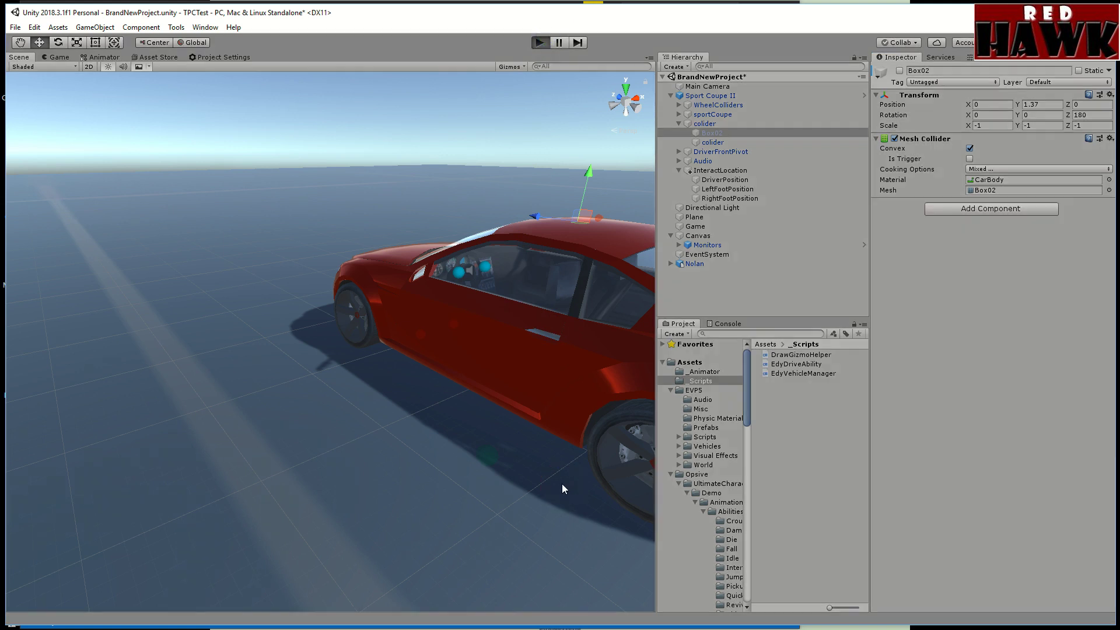
- Walk Nolan to the red coupe, get in, and drive it around using the chase camera
key(w)
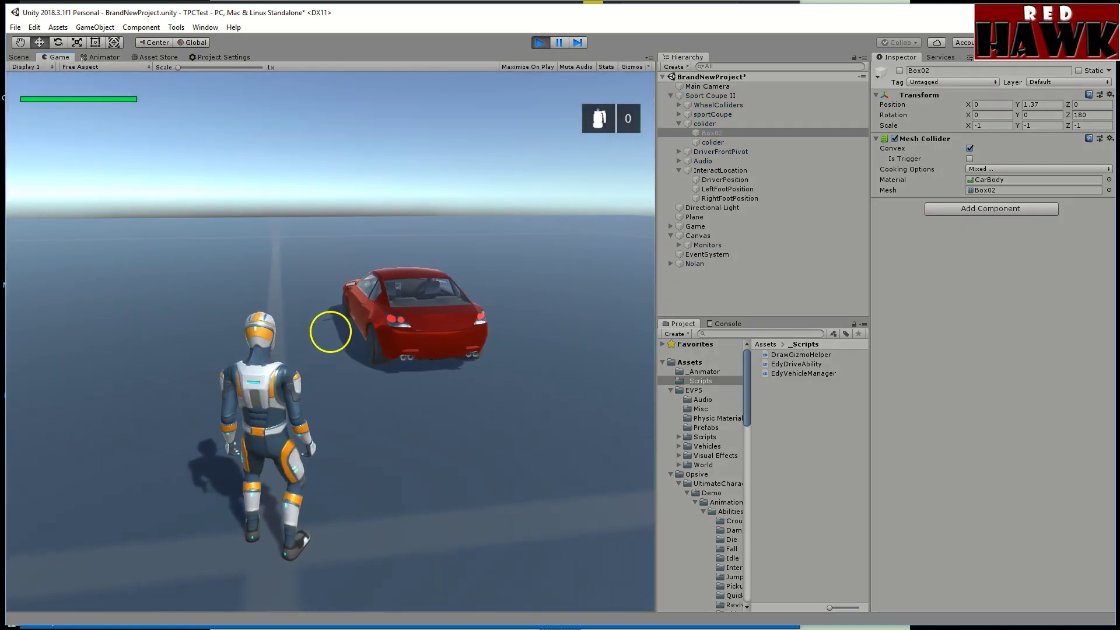
key(w)
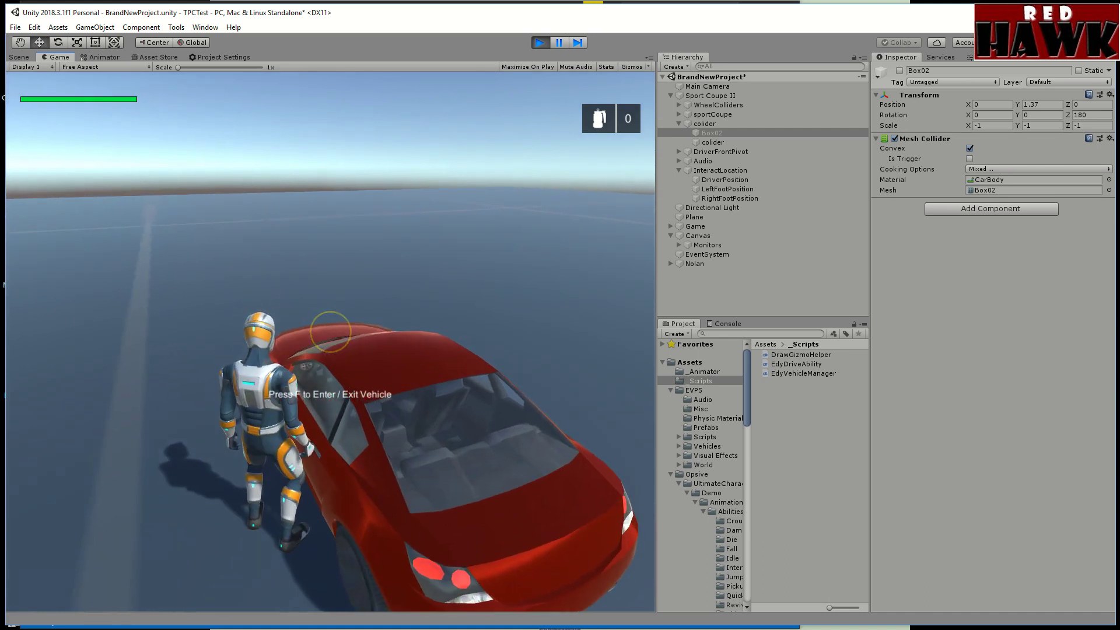
key(w)
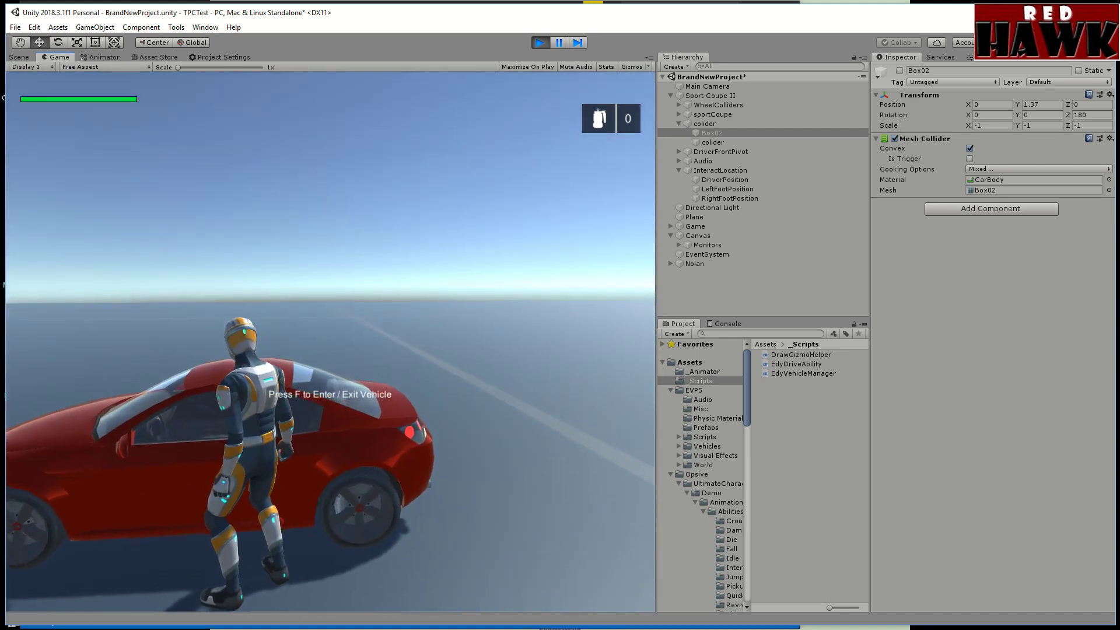
key(f)
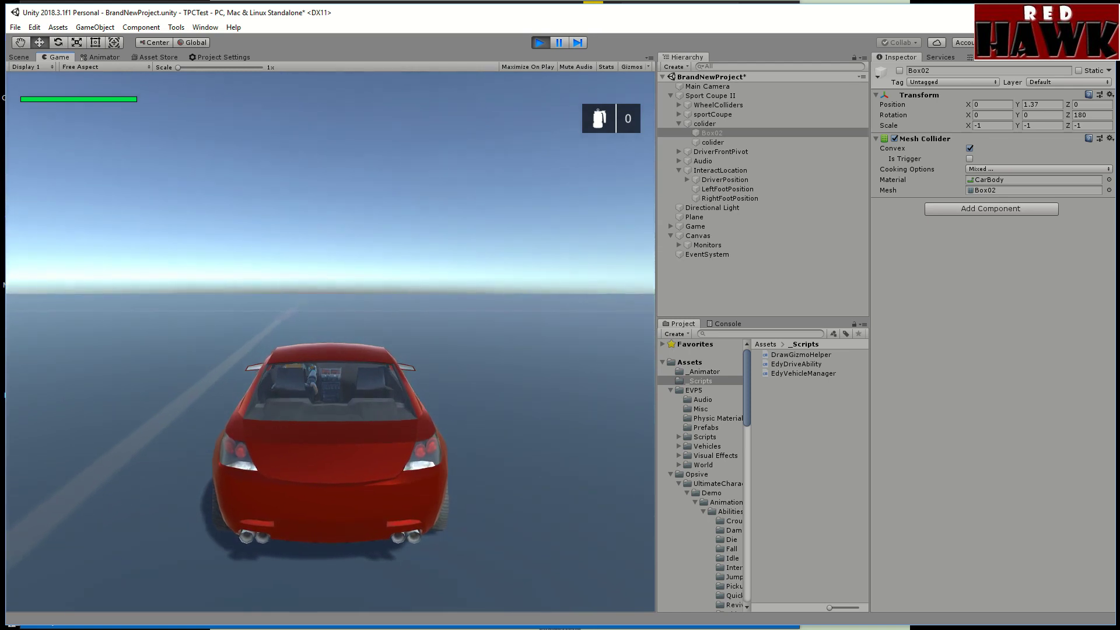
key(d)
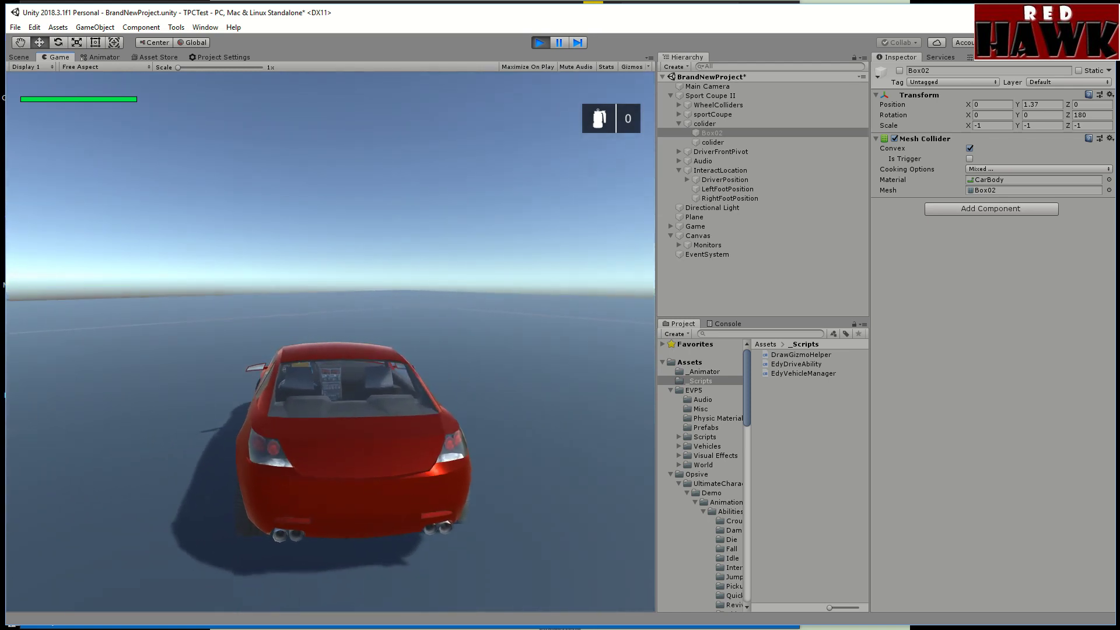
key(d)
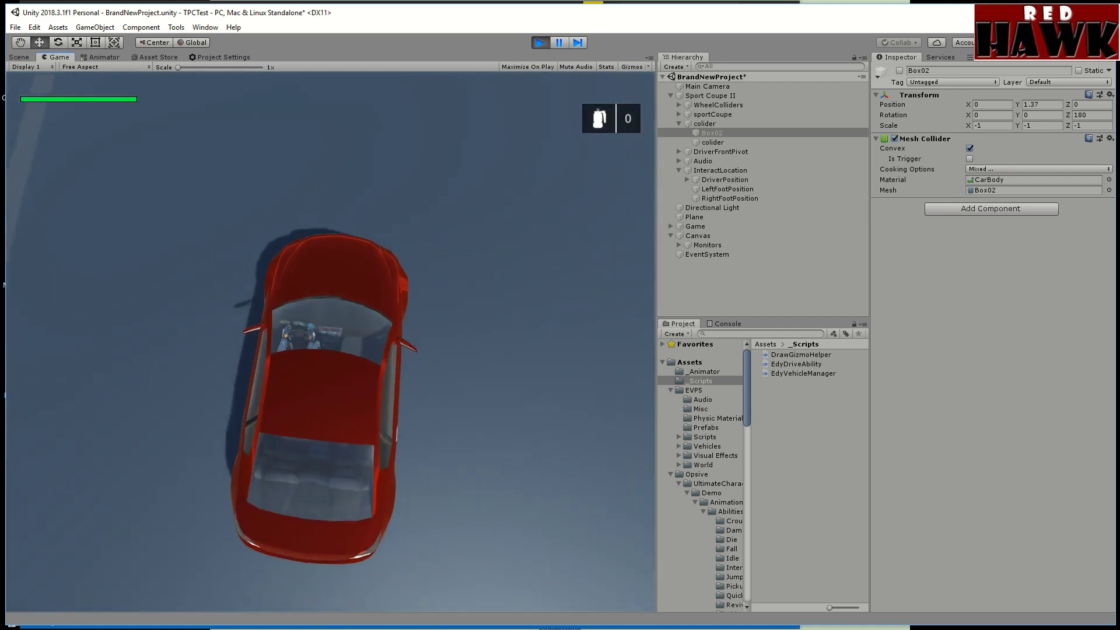
key(c)
key(c)
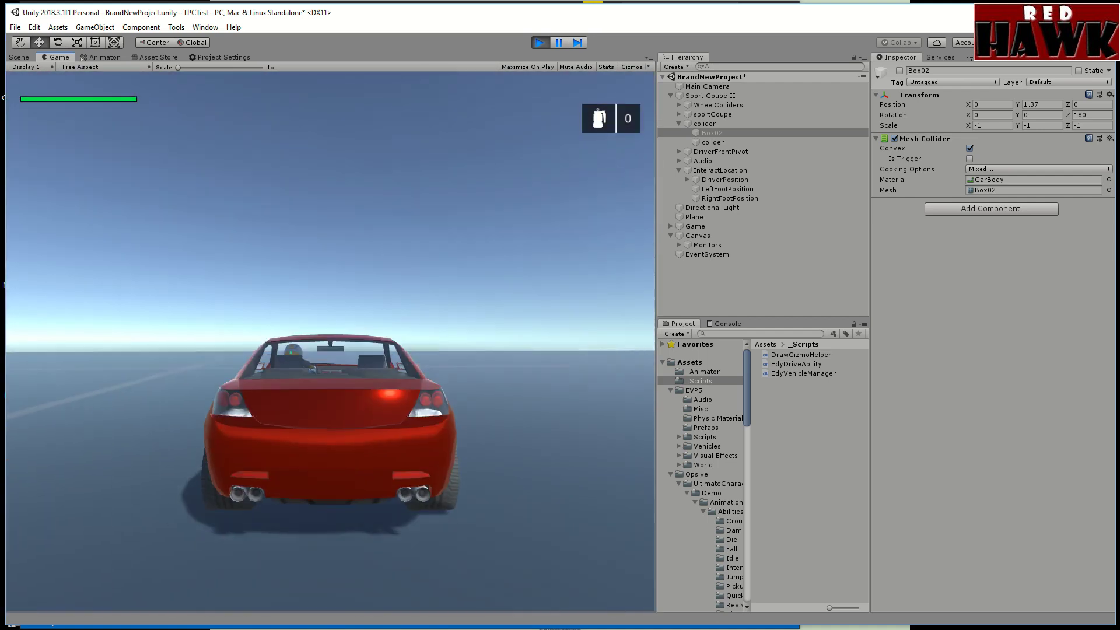
key(d)
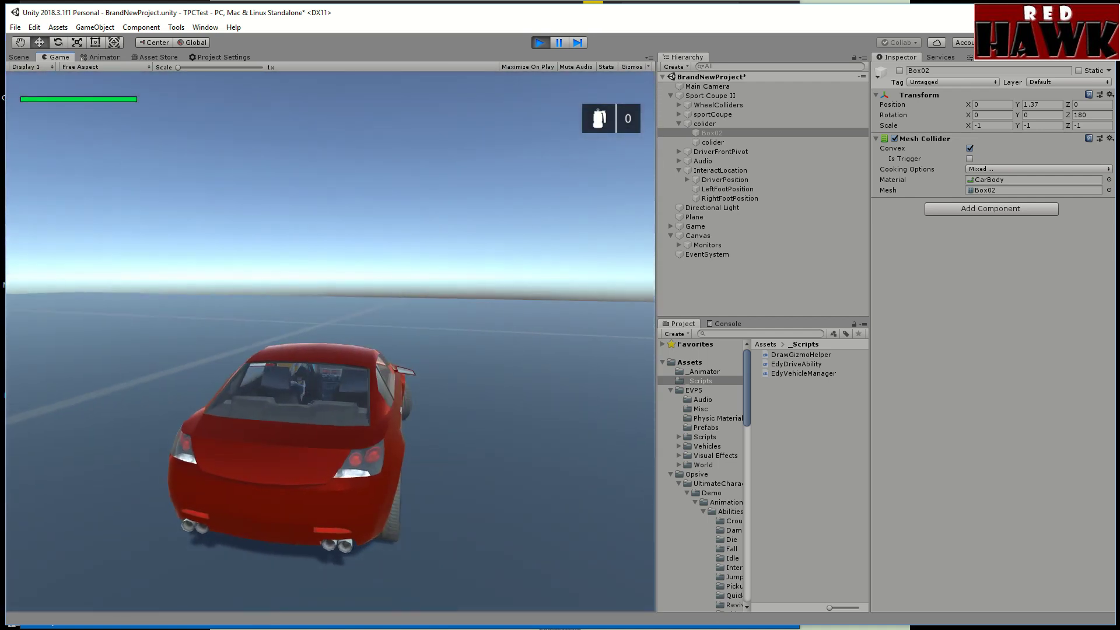
key(a)
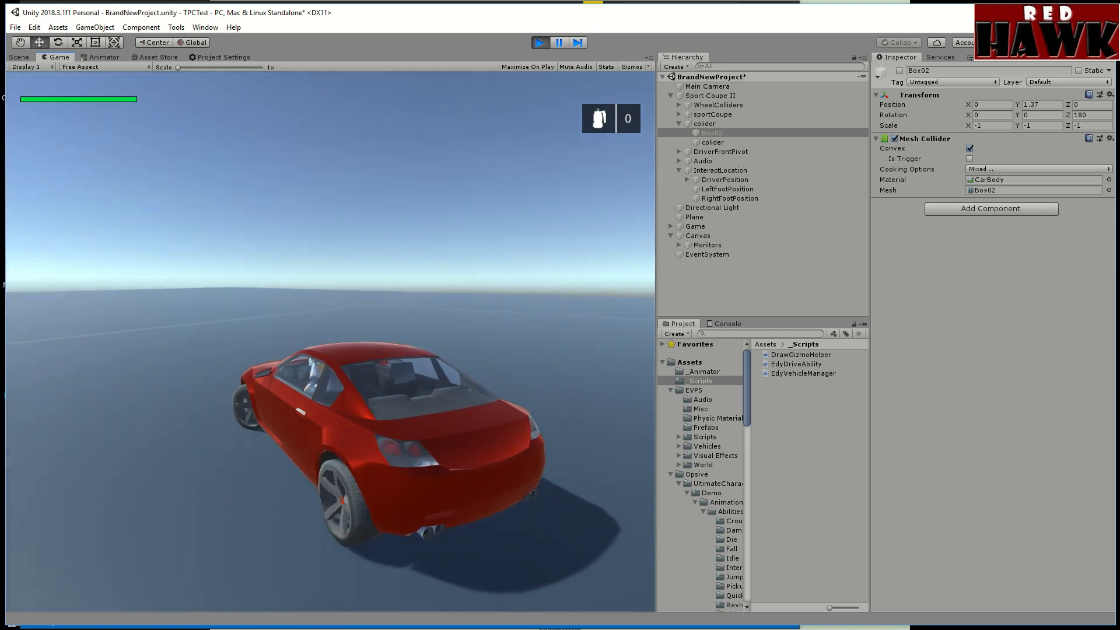
- Make the character exit and re-enter the red car several times with F
key(f)
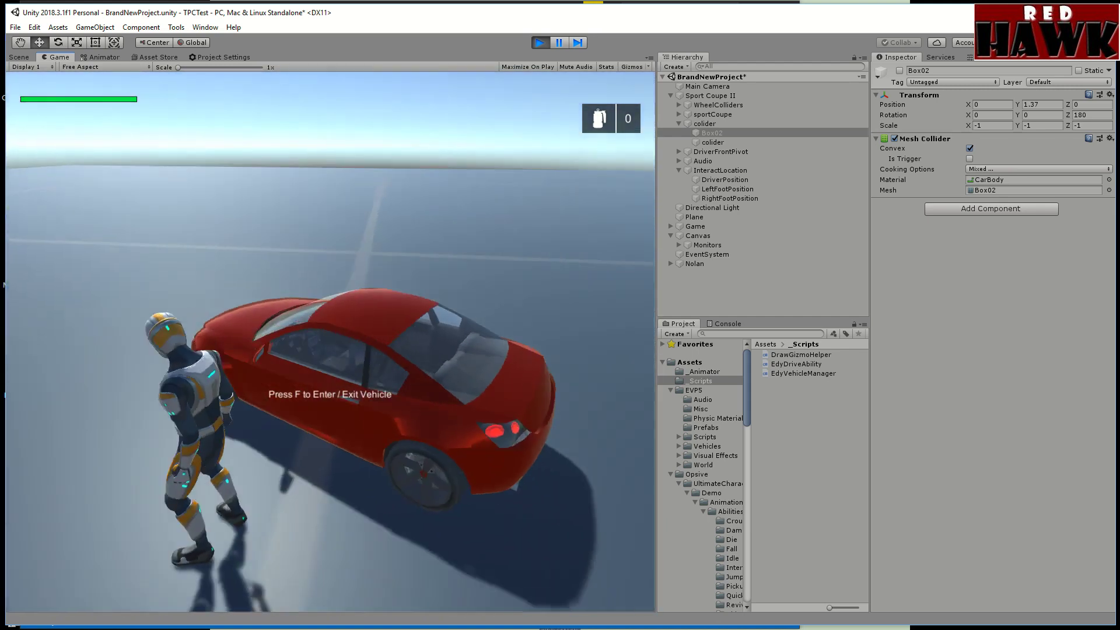
key(f)
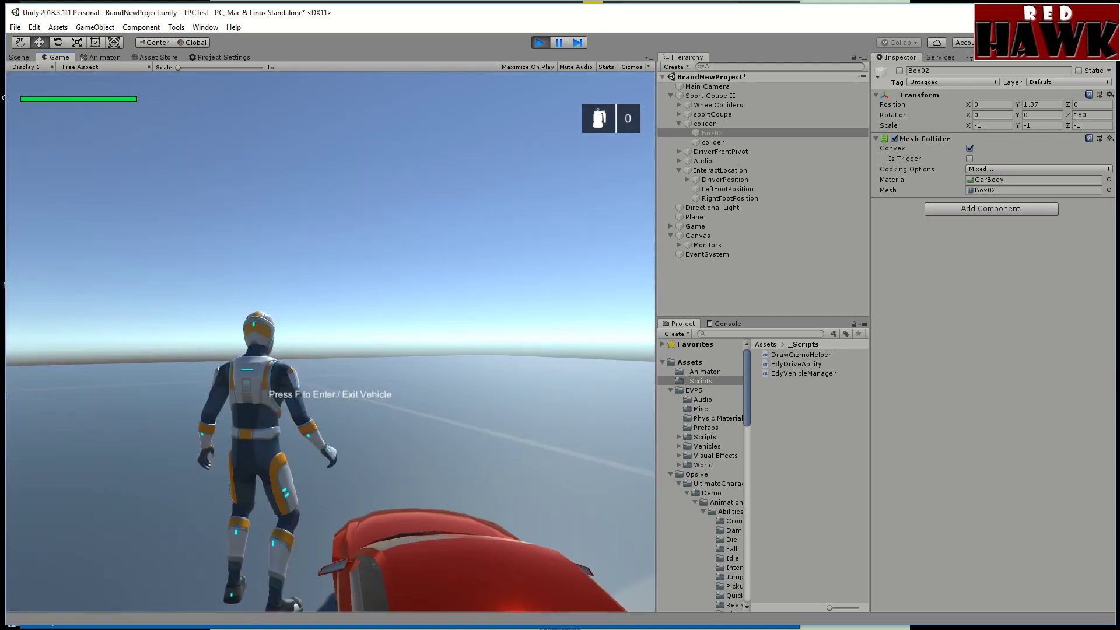
key(f)
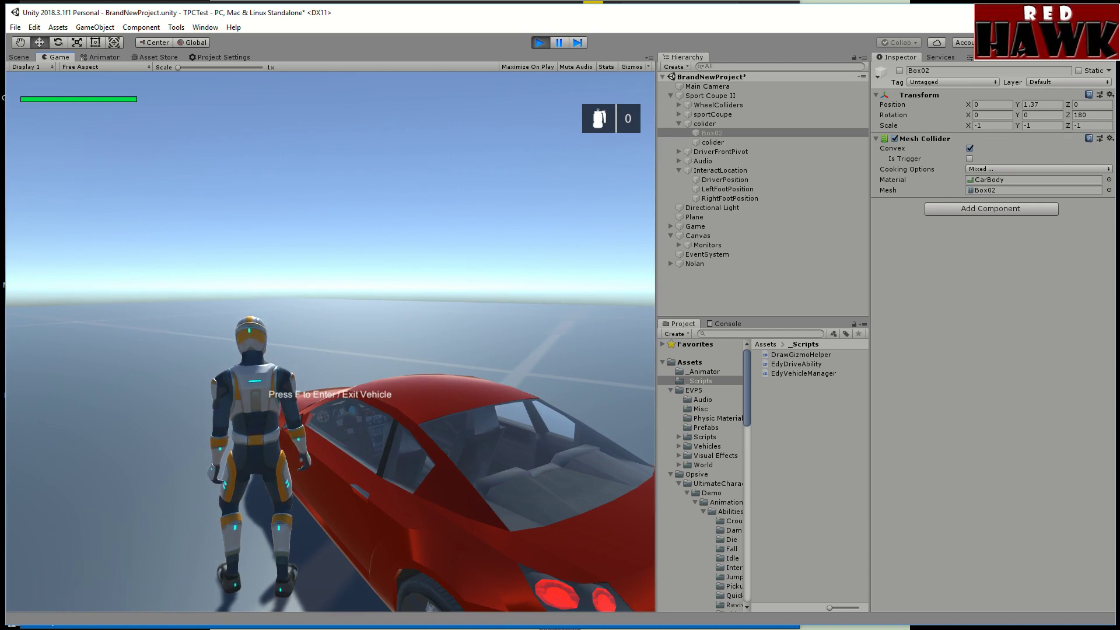
key(f)
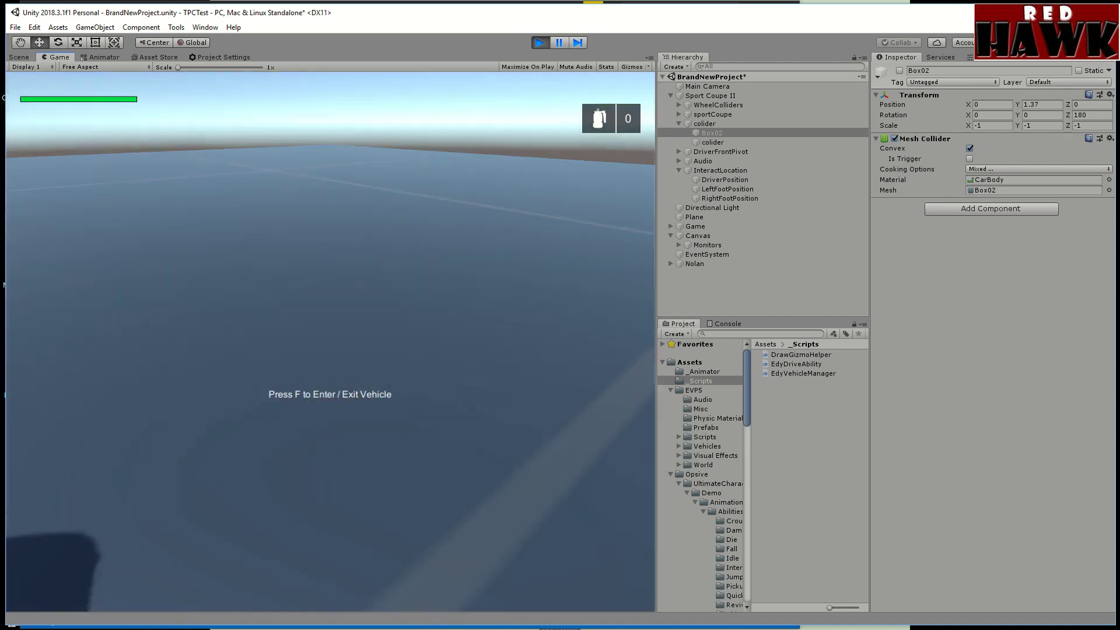
key(w)
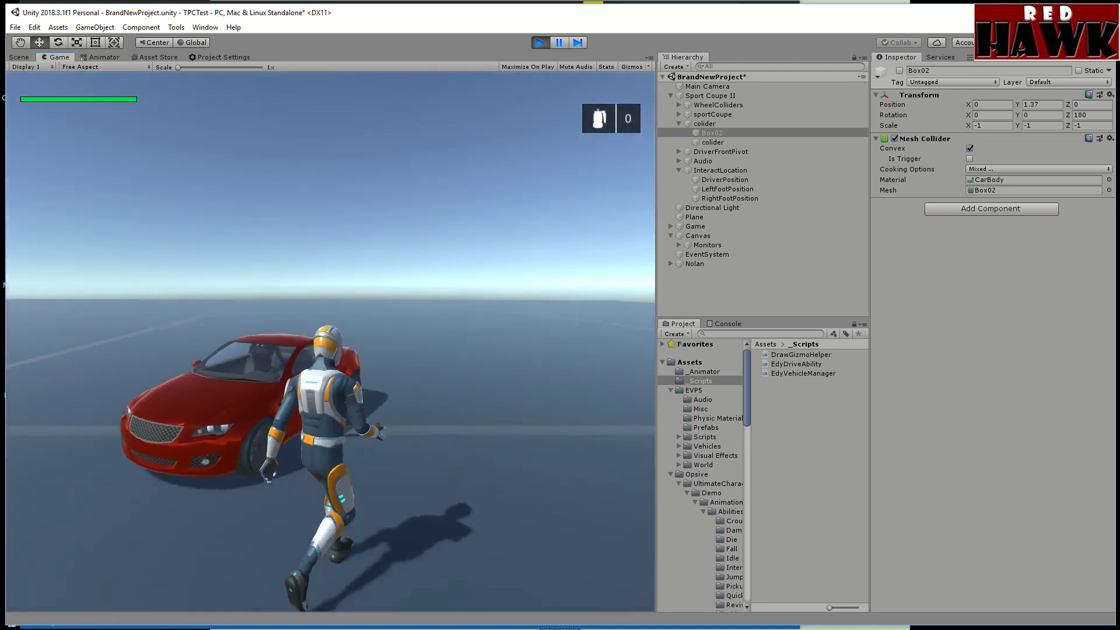
key(f)
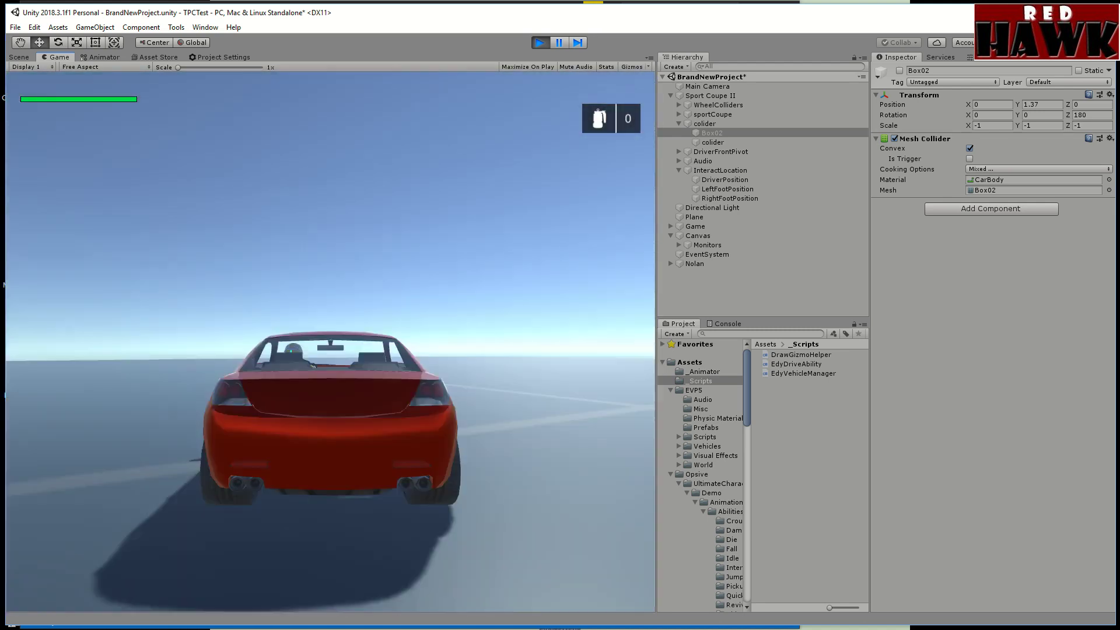
key(f)
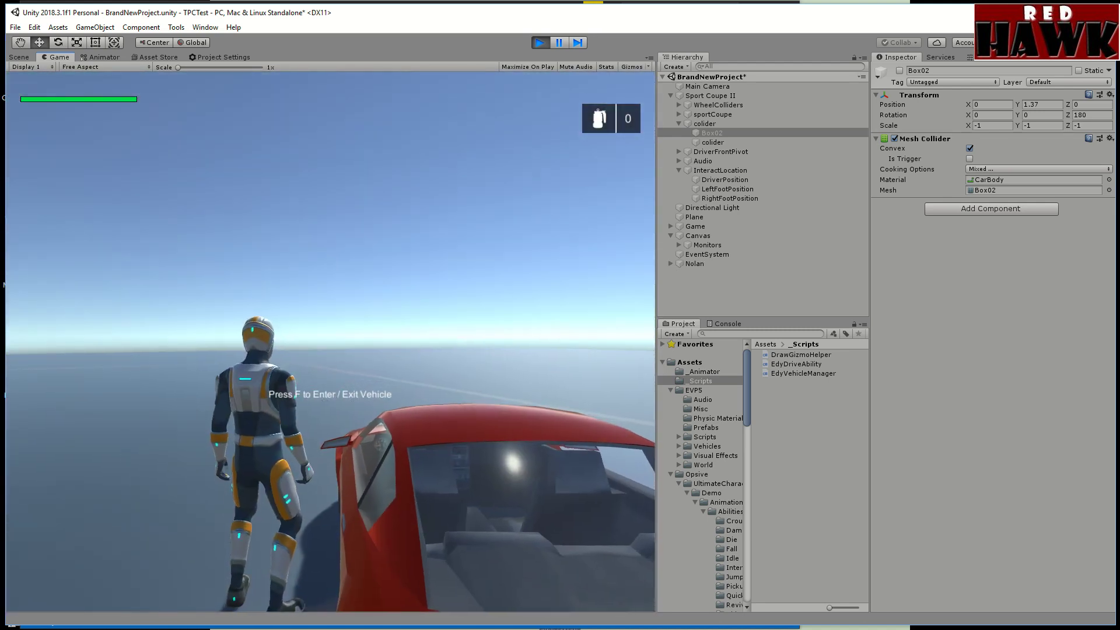
key(f)
key(f)
key(f)
key(f)
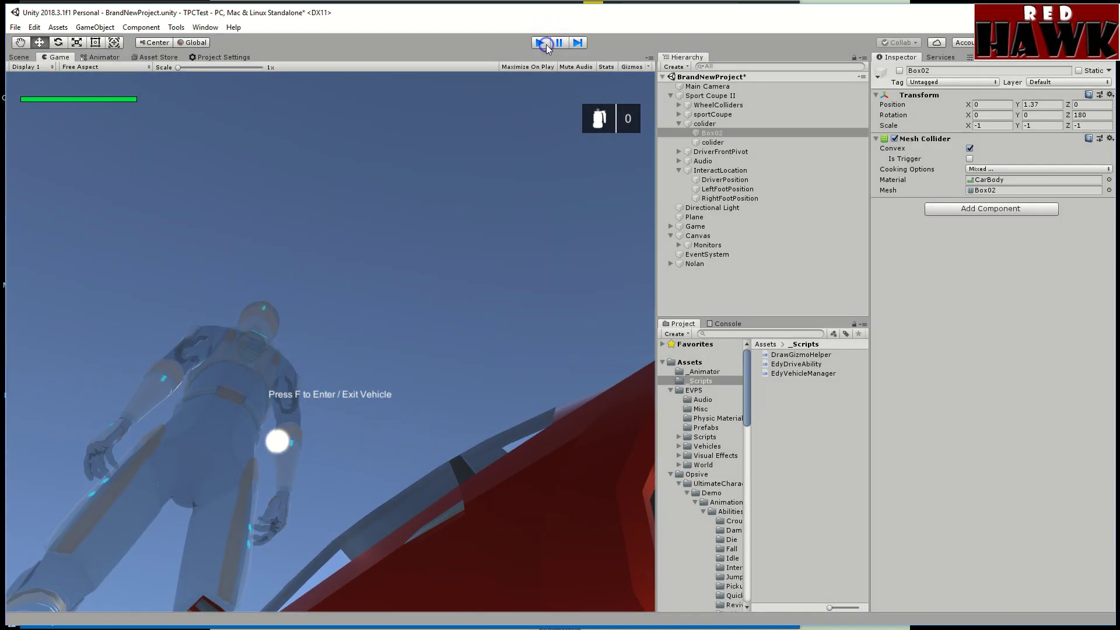
- Stop play mode, inspect the InteractLocation trigger box, and switch to EdyVehicleManager.cs in Visual Studio
click(546, 44)
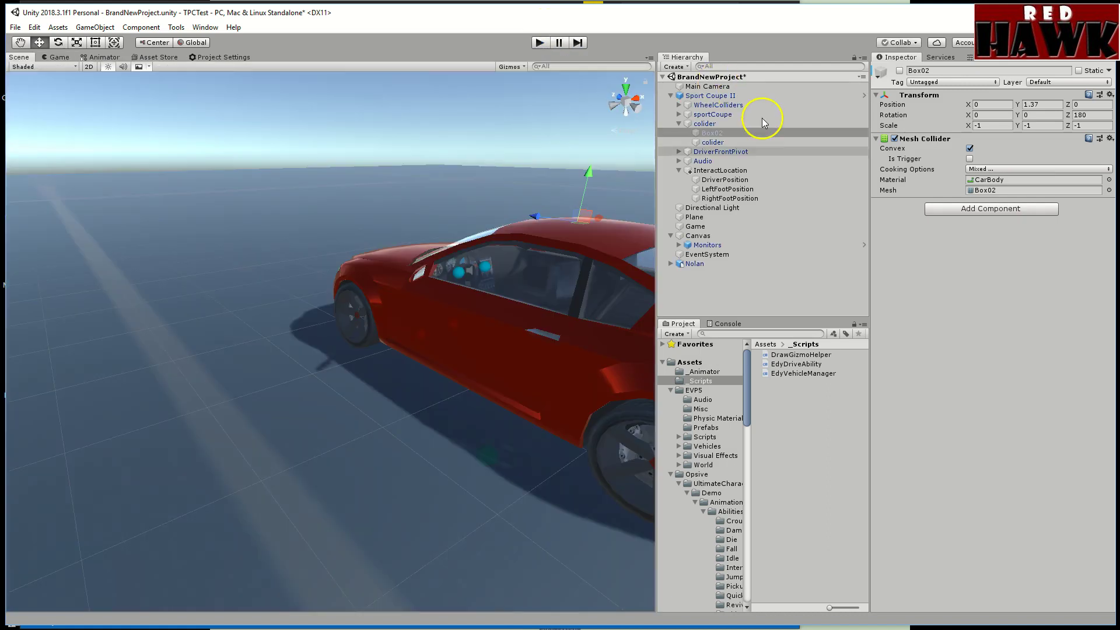
click(736, 170)
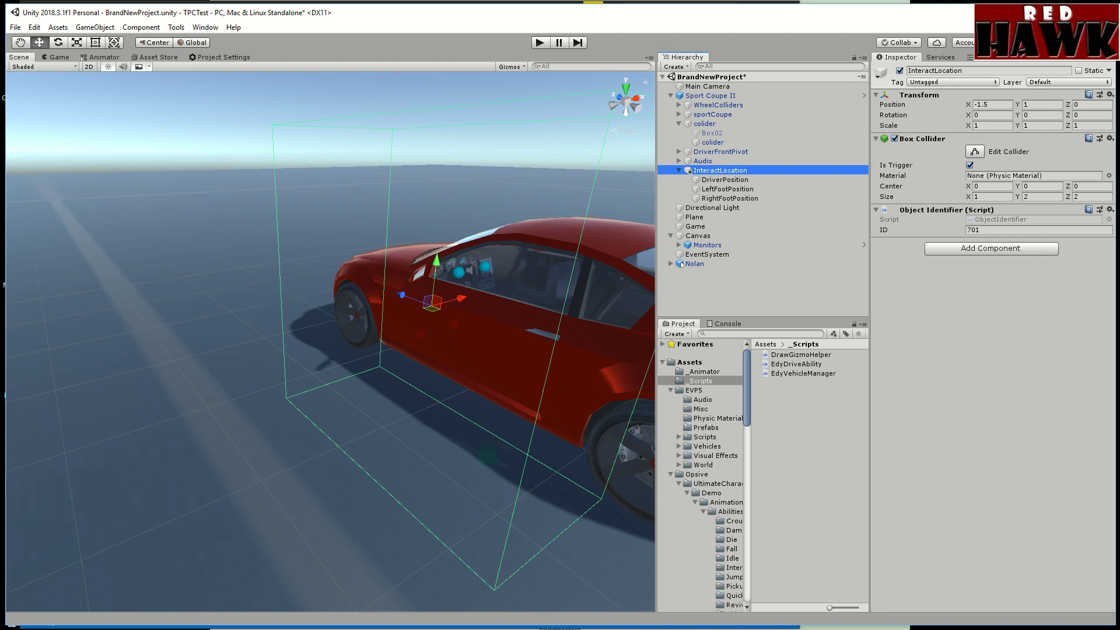
key(alt+Tab)
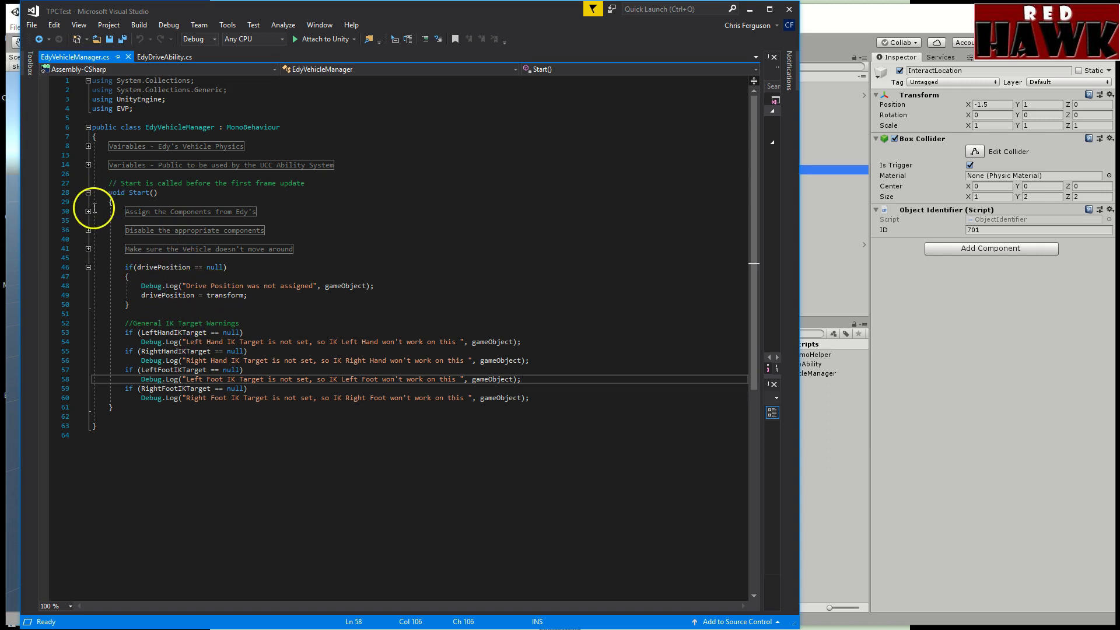
- Expand the three collapsed regions inside EdyVehicleManager's Start() method
click(88, 211)
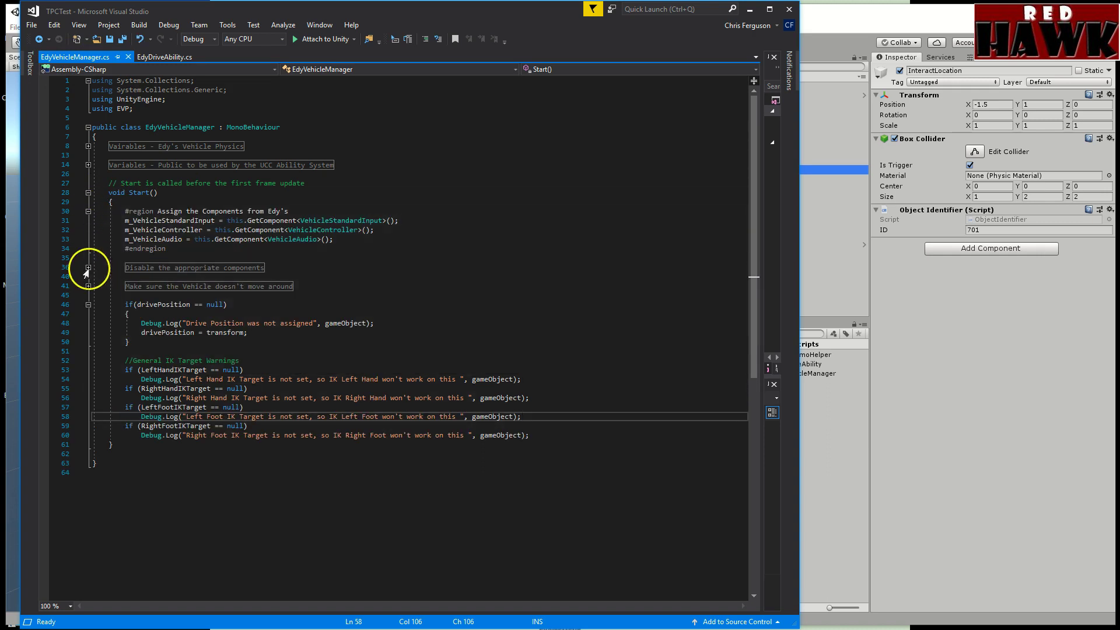
click(88, 267)
click(88, 314)
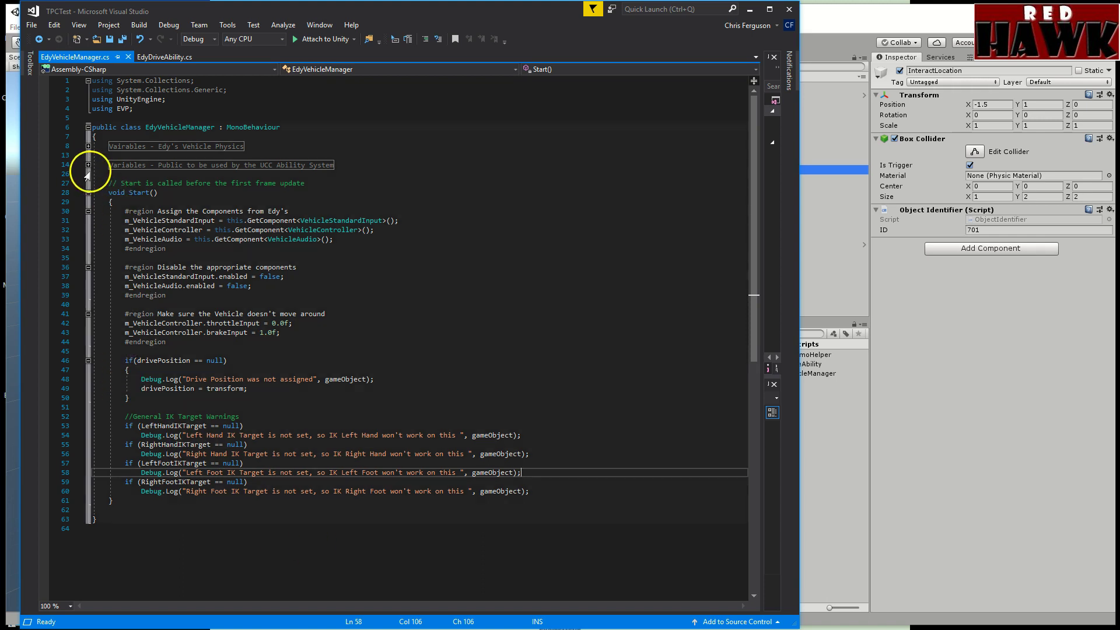
- Expand the public variables region and highlight the IK target fields with their tooltips
click(88, 165)
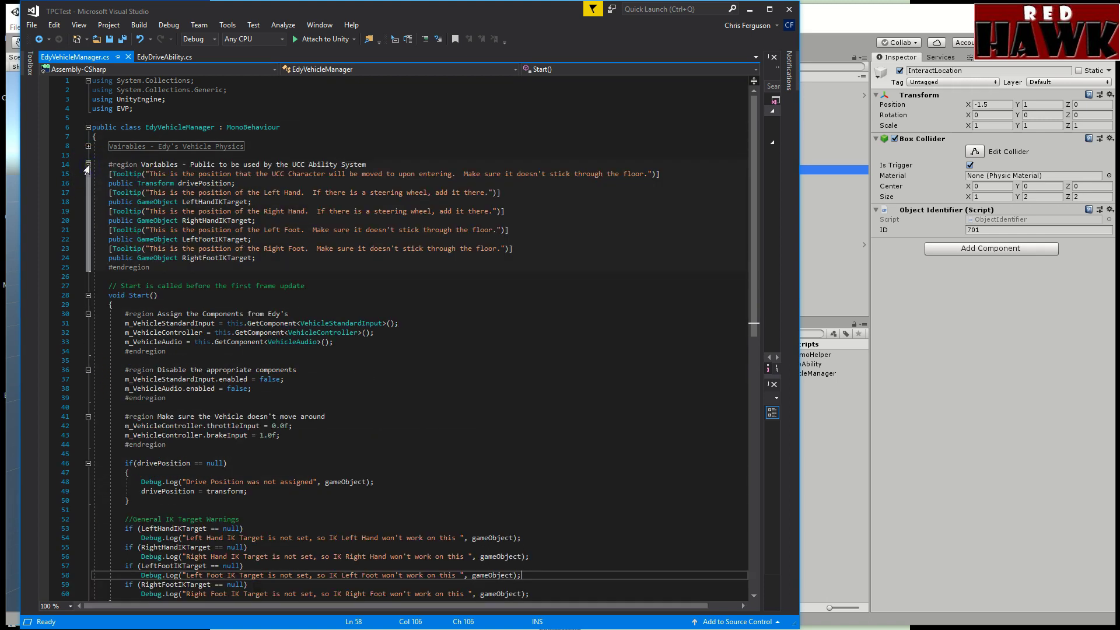
drag(280, 258, 97, 168)
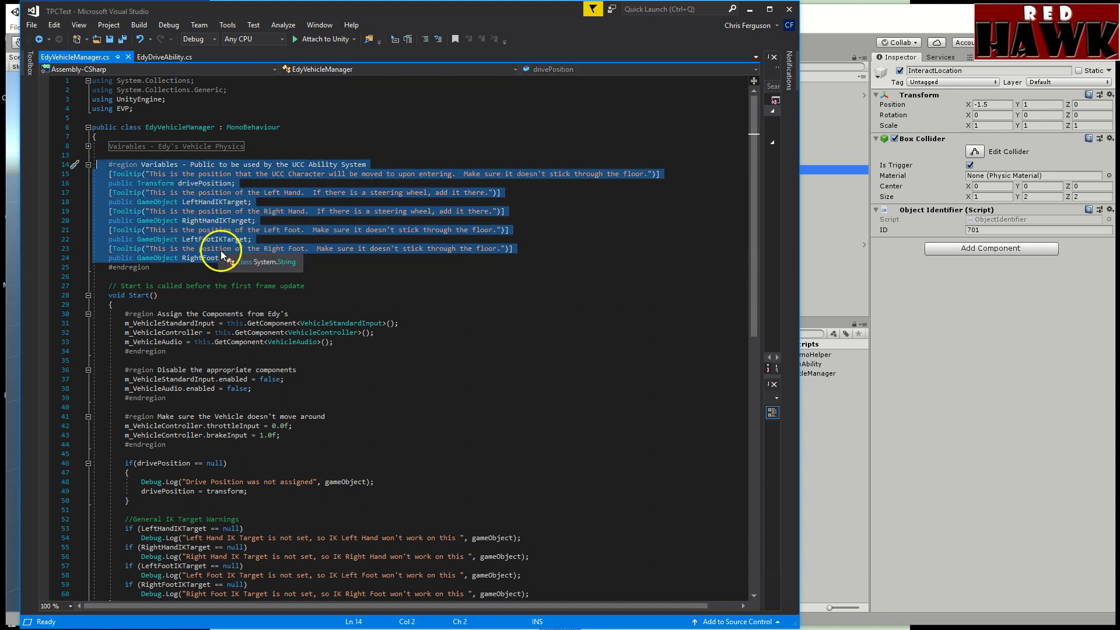
click(333, 293)
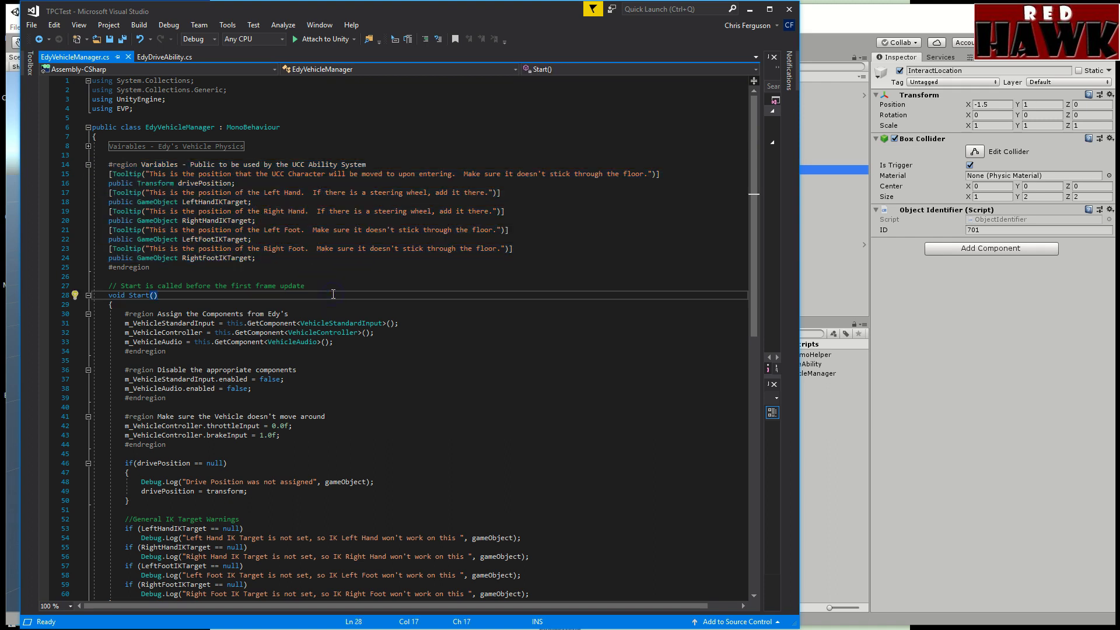
scroll(338, 300, down, 7)
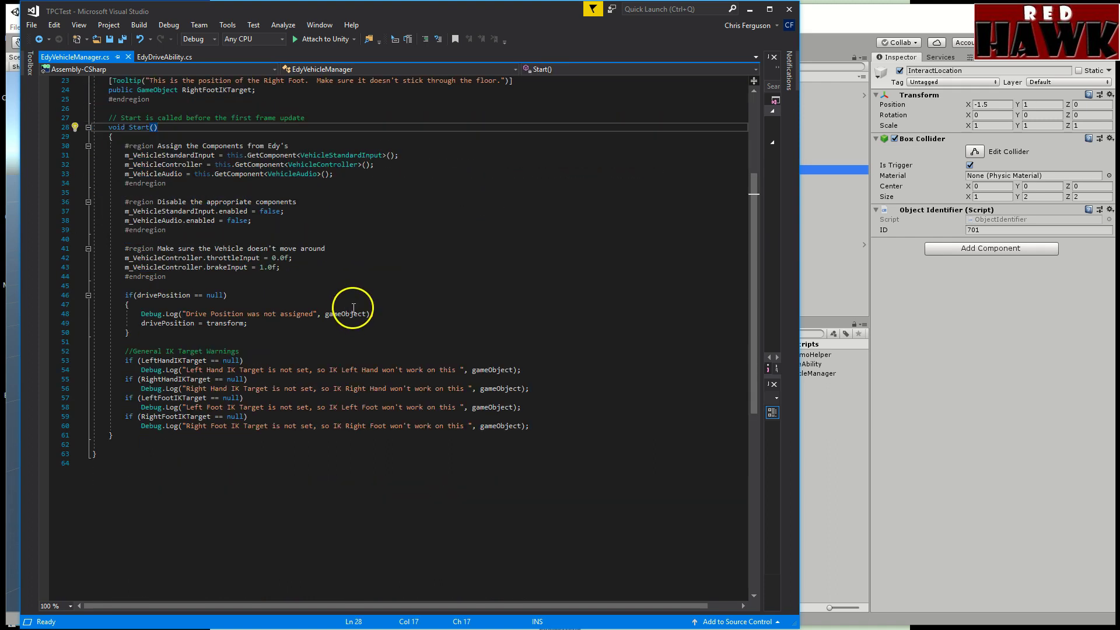
- In EdyDriveAbility.cs, collapse the Start() and CanForceStopAbility() methods
click(162, 57)
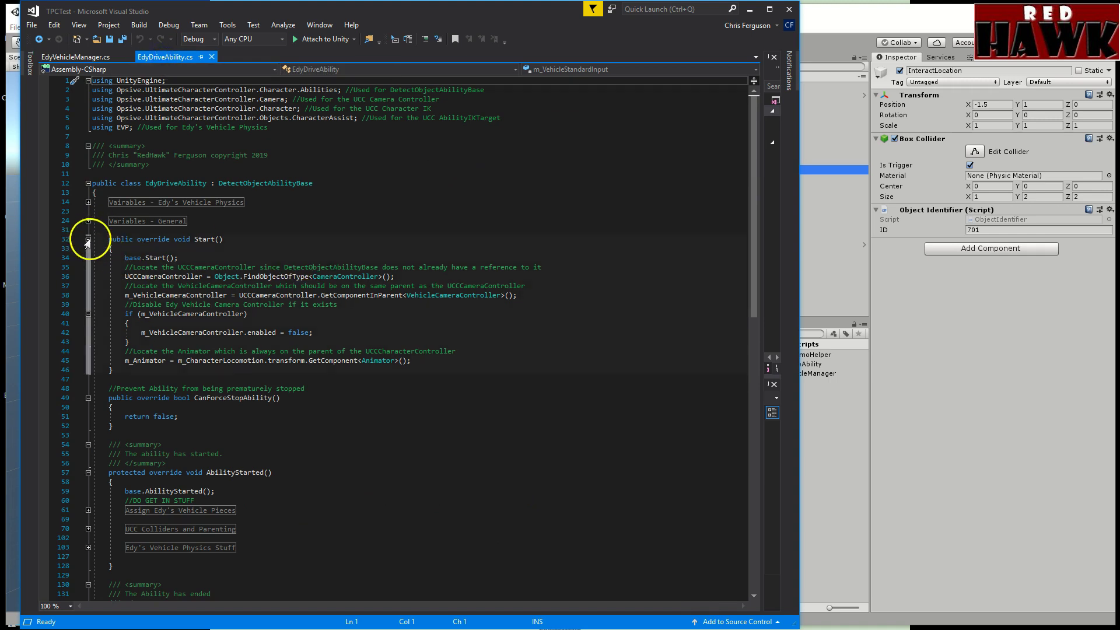
click(88, 239)
click(88, 267)
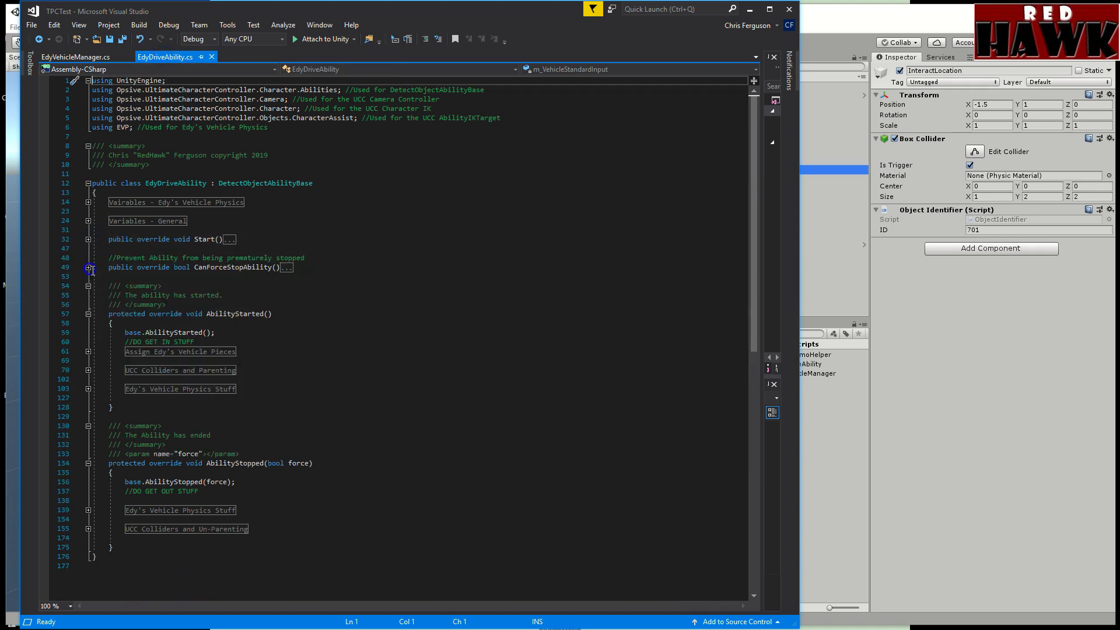
- Expand UCC Colliders and Parenting, review its four SetAbilityIKTarget calls, then fold it again
mouse_move(126, 352)
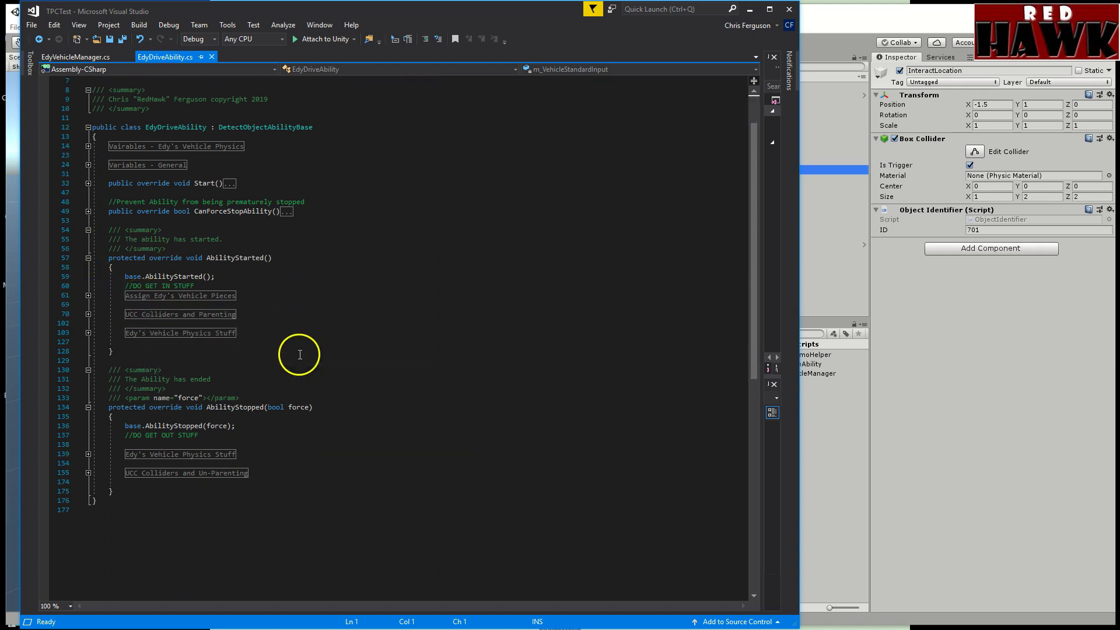
click(87, 314)
scroll(460, 382, down, 7)
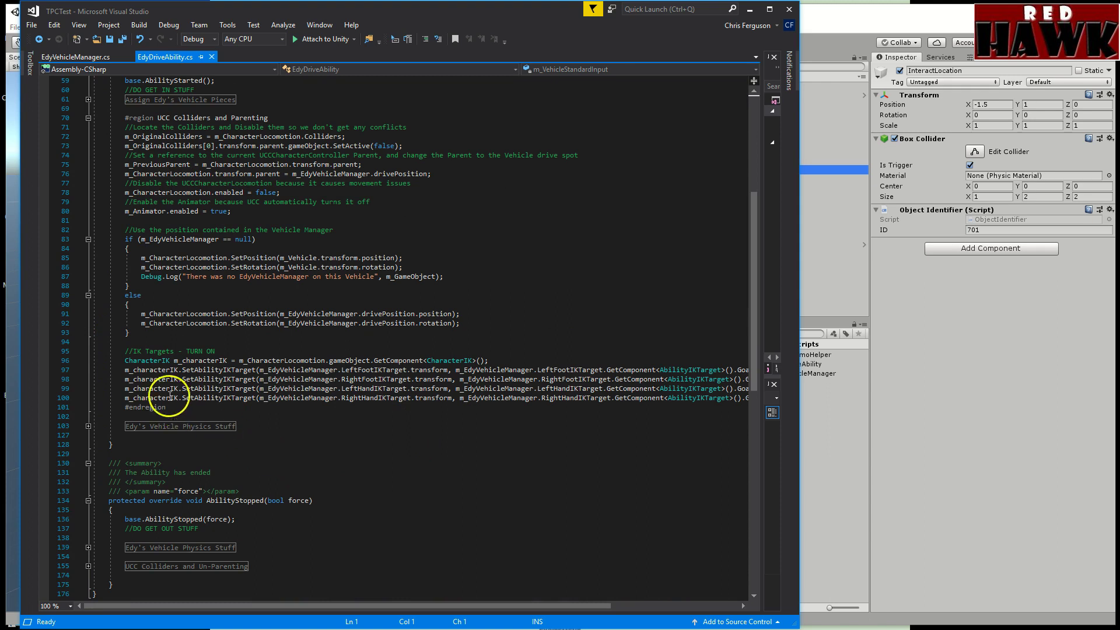
drag(231, 370, 235, 397)
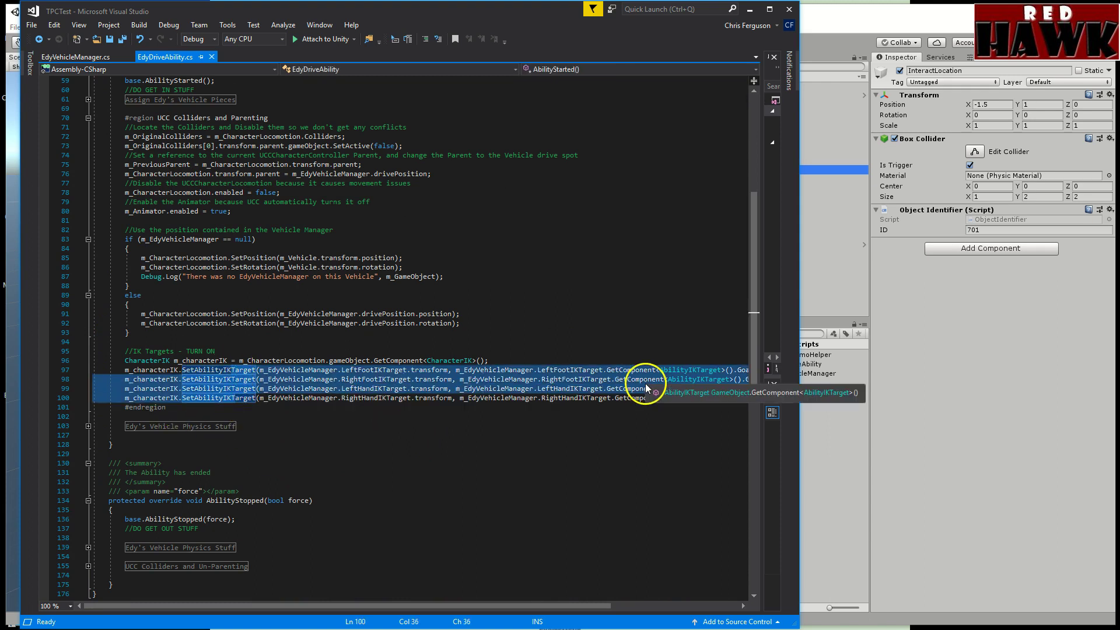
click(521, 418)
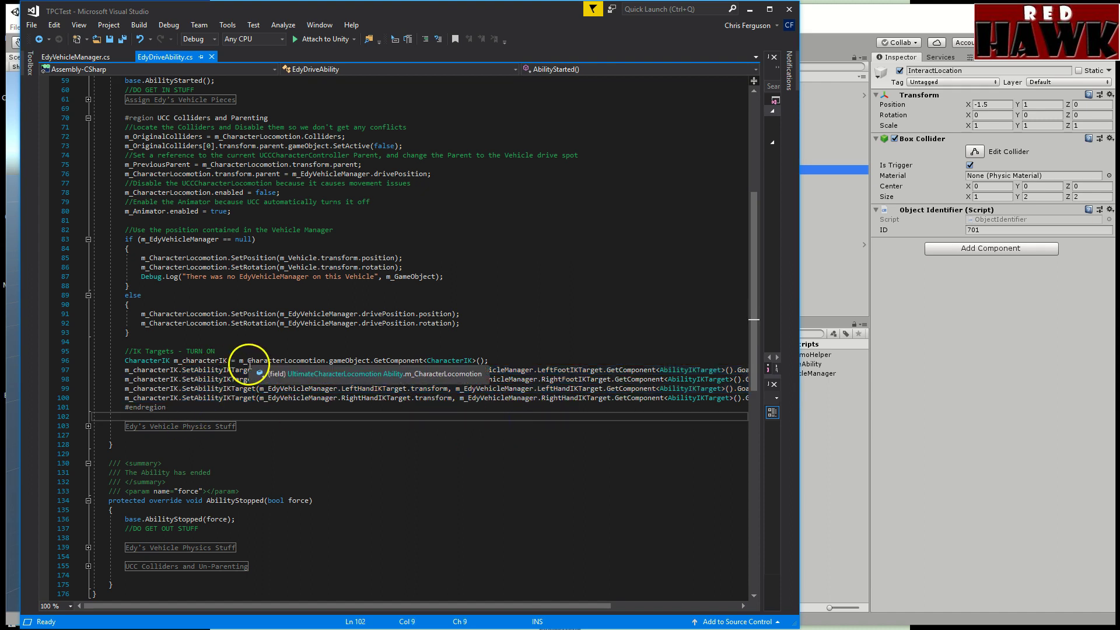
scroll(250, 366, up, 4)
click(88, 202)
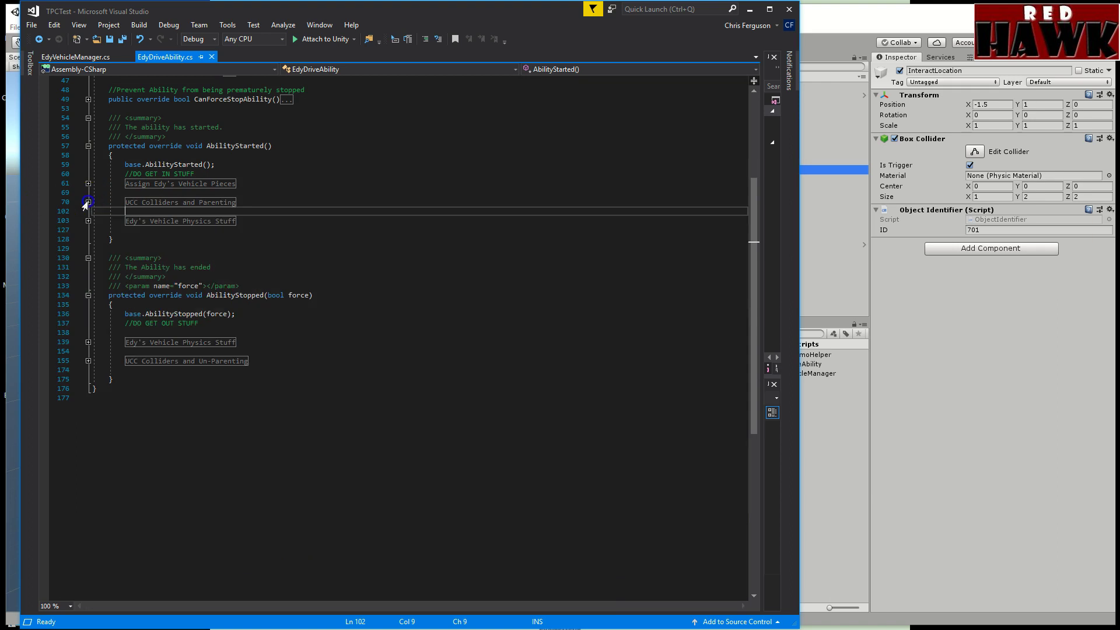
scroll(227, 275, up, 6)
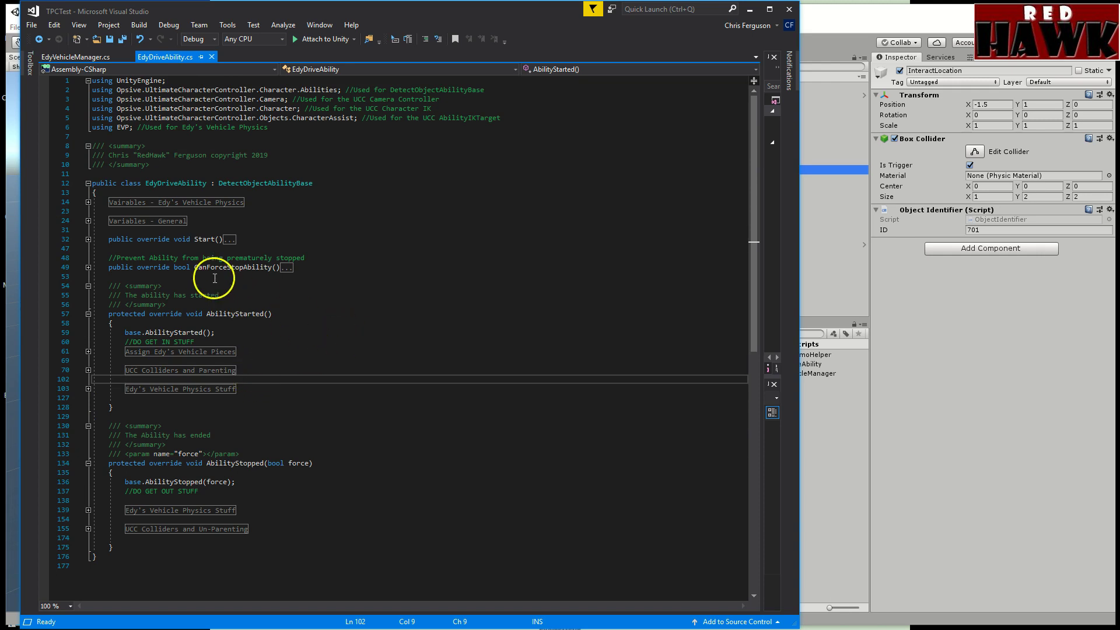
click(89, 239)
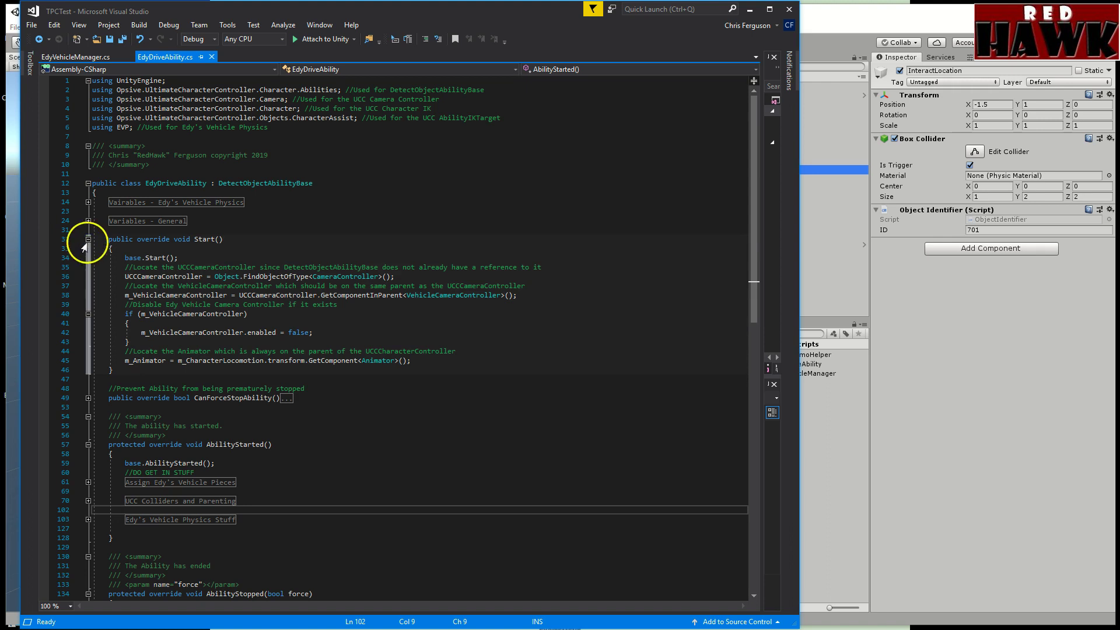
click(88, 239)
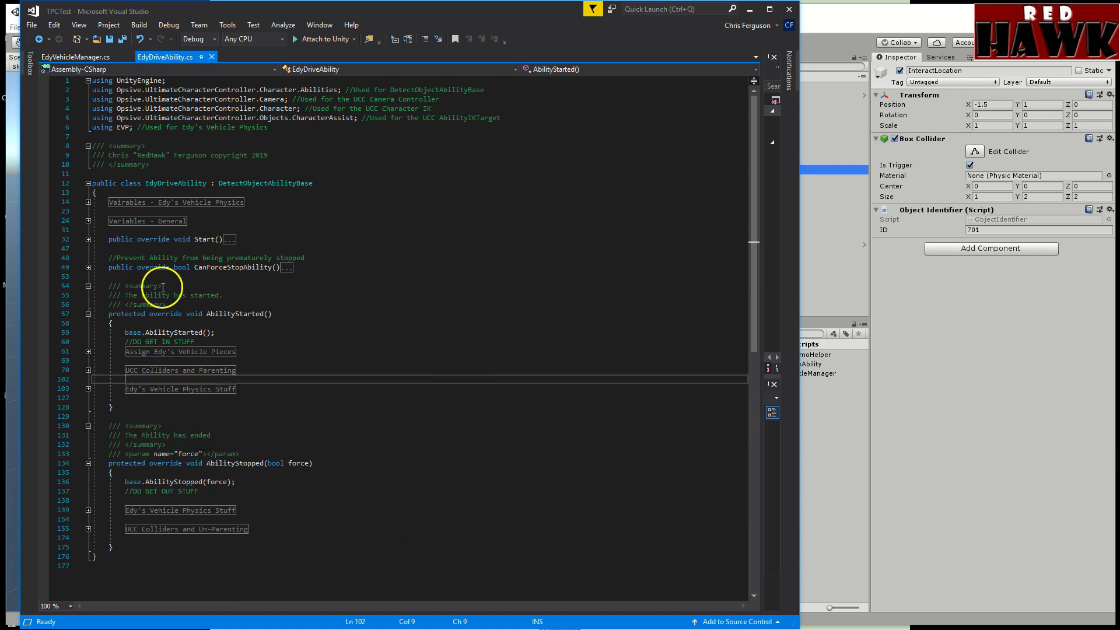
click(88, 352)
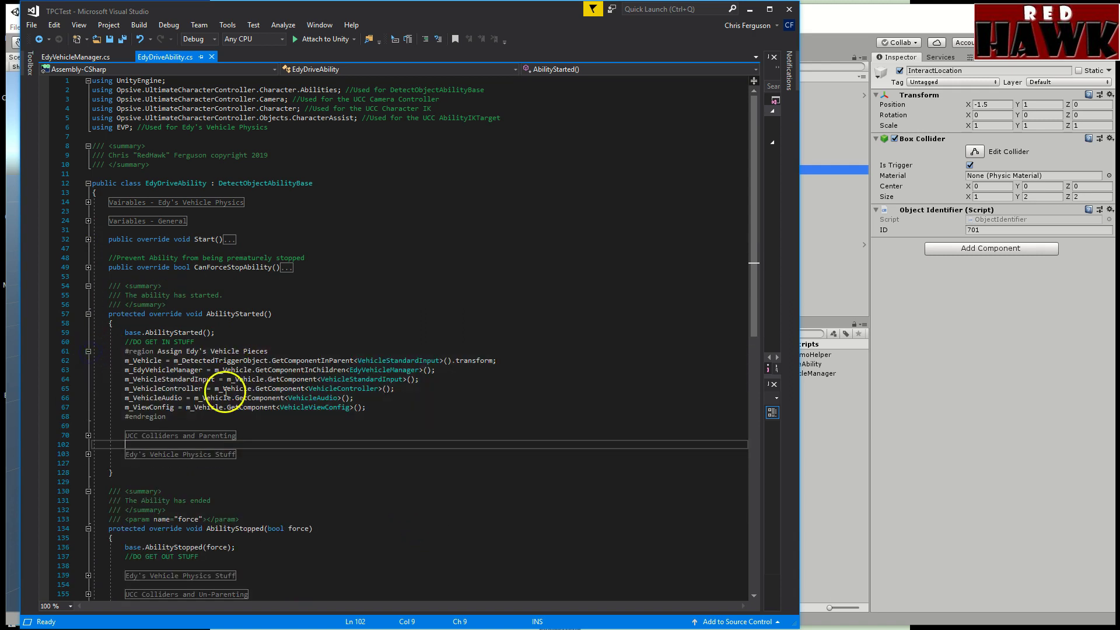
click(88, 351)
click(88, 370)
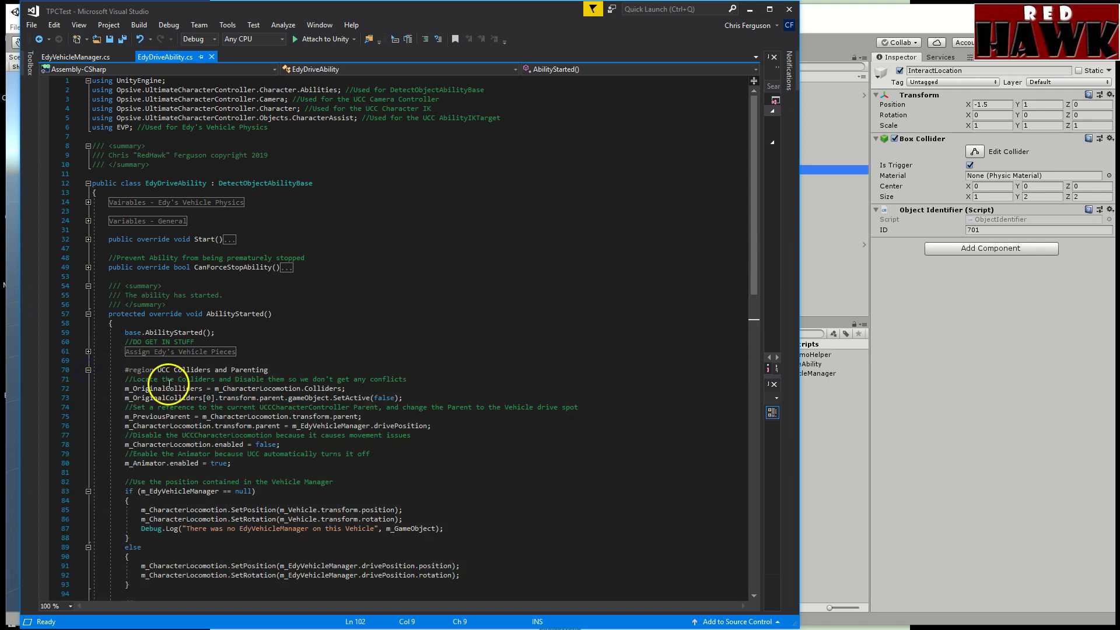
click(88, 370)
click(88, 389)
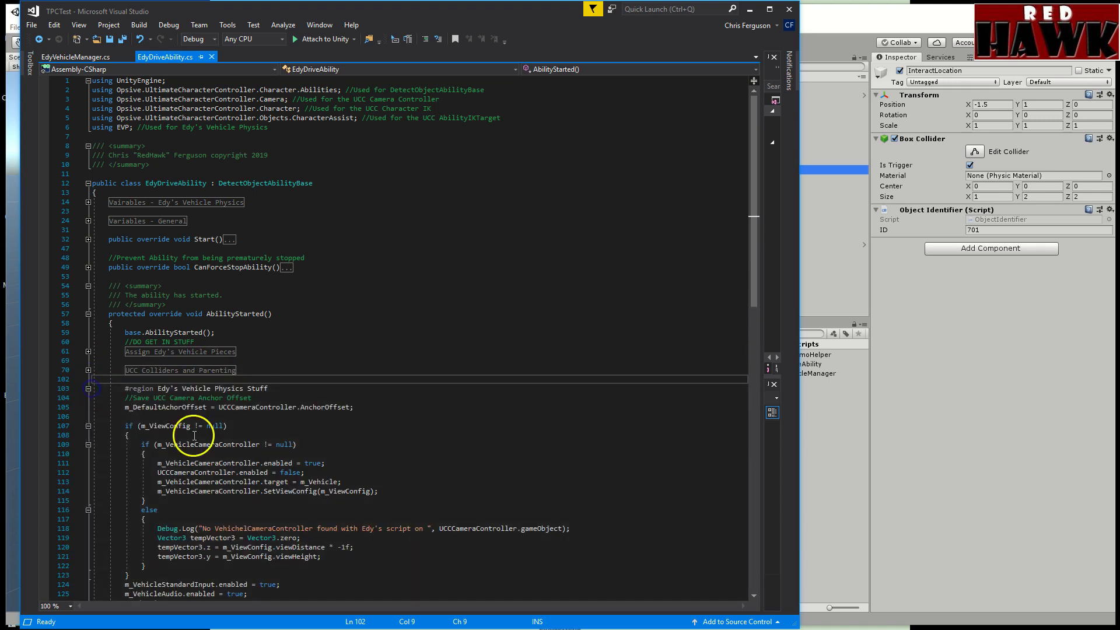
scroll(264, 492, down, 3)
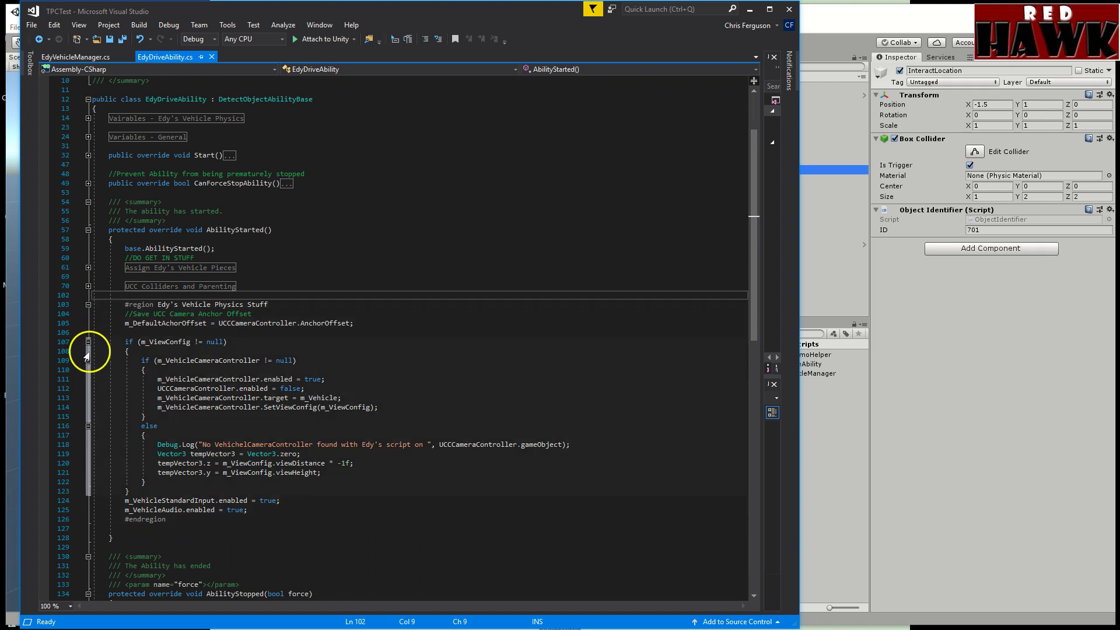
click(87, 305)
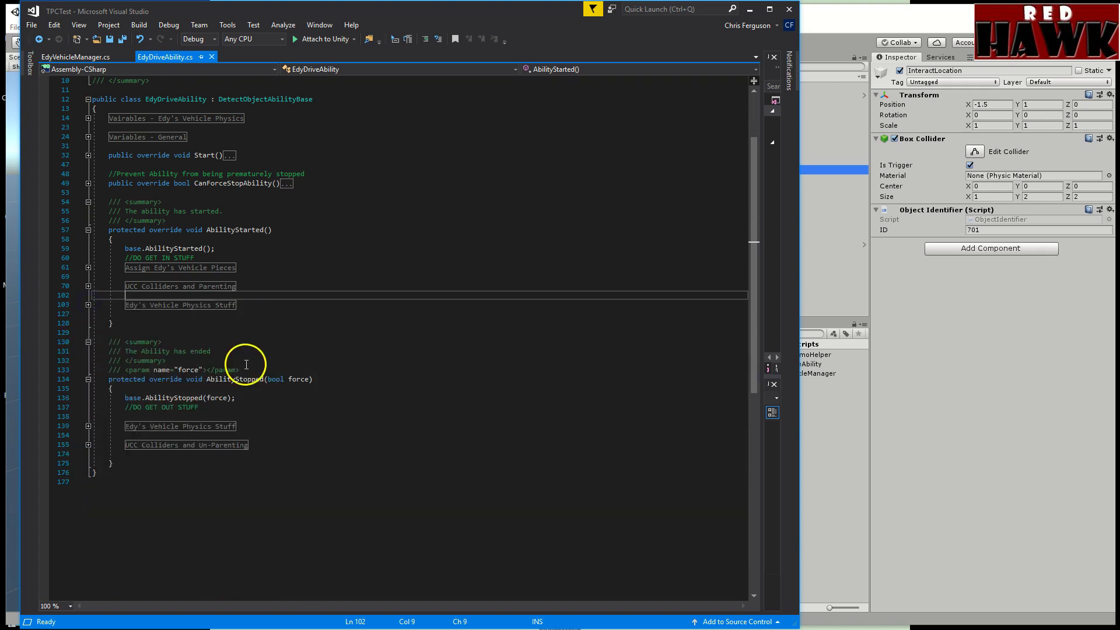
click(87, 427)
scroll(295, 443, down, 2)
click(87, 370)
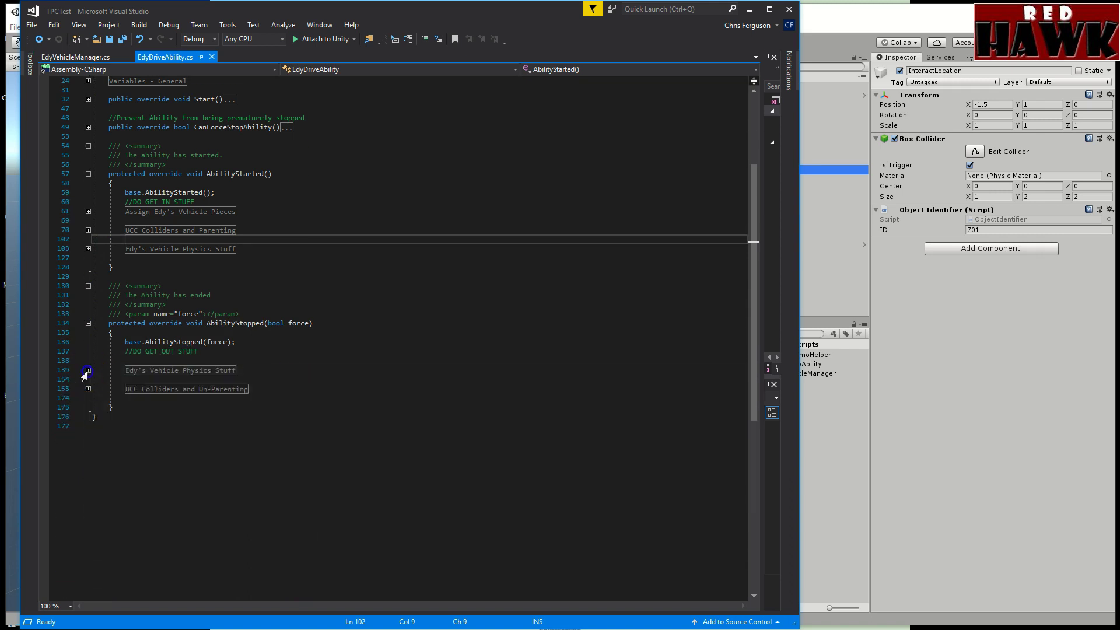
scroll(432, 348, up, 5)
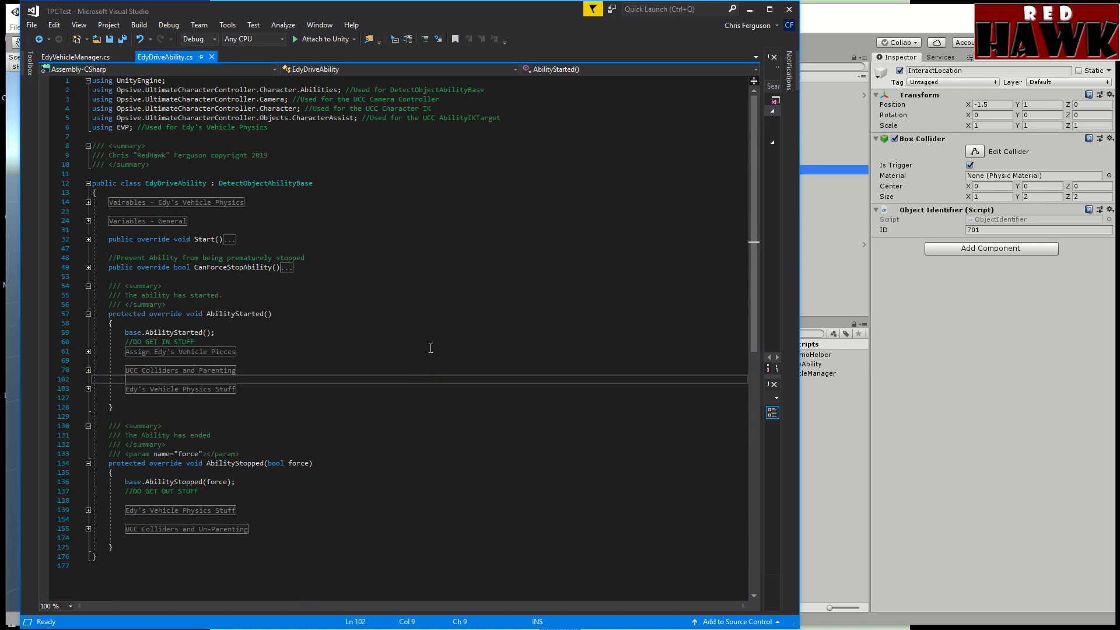